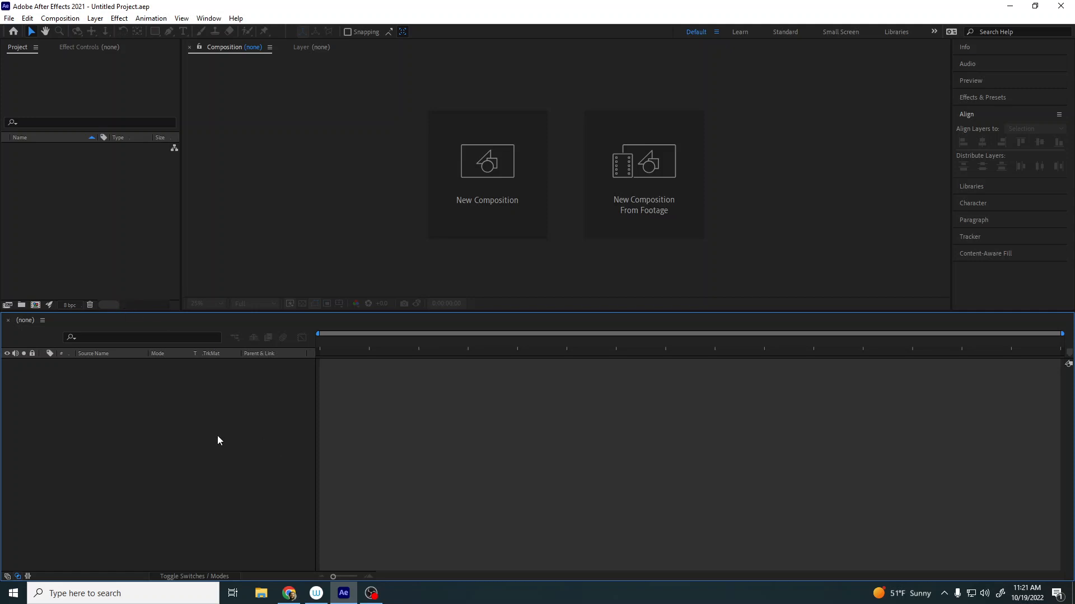
Create a new 1920 x 1080 composition with a duration of 0:00:15:00
{"action": "left_click", "coordinate": [526, 225]}
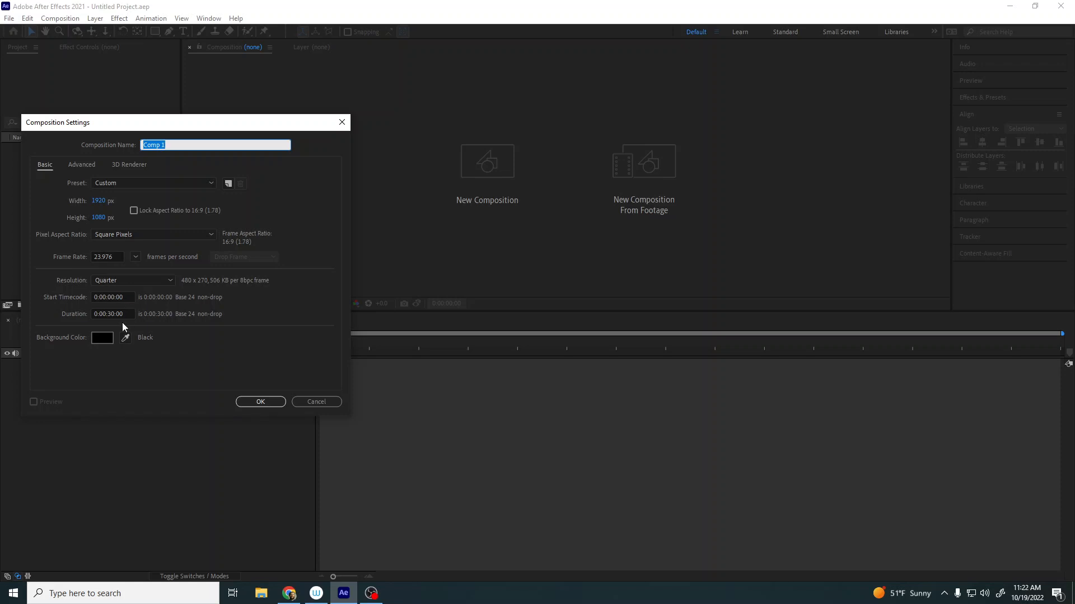
{"action": "left_click_drag", "start_coordinate": [109, 314], "coordinate": [123, 315]}
{"action": "type", "text": "15;00"}
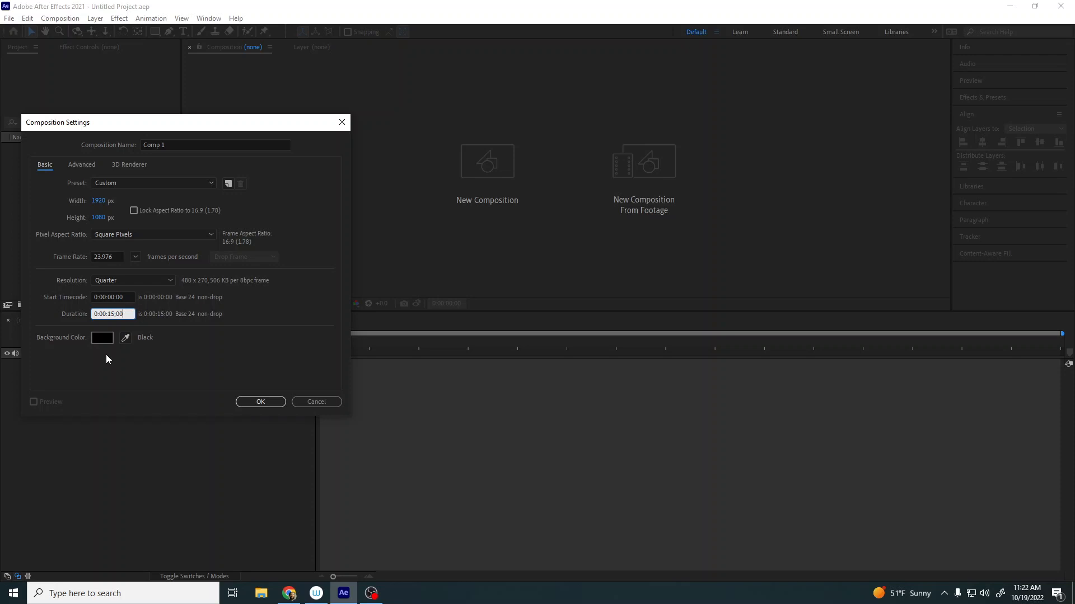
{"action": "left_click", "coordinate": [260, 402]}
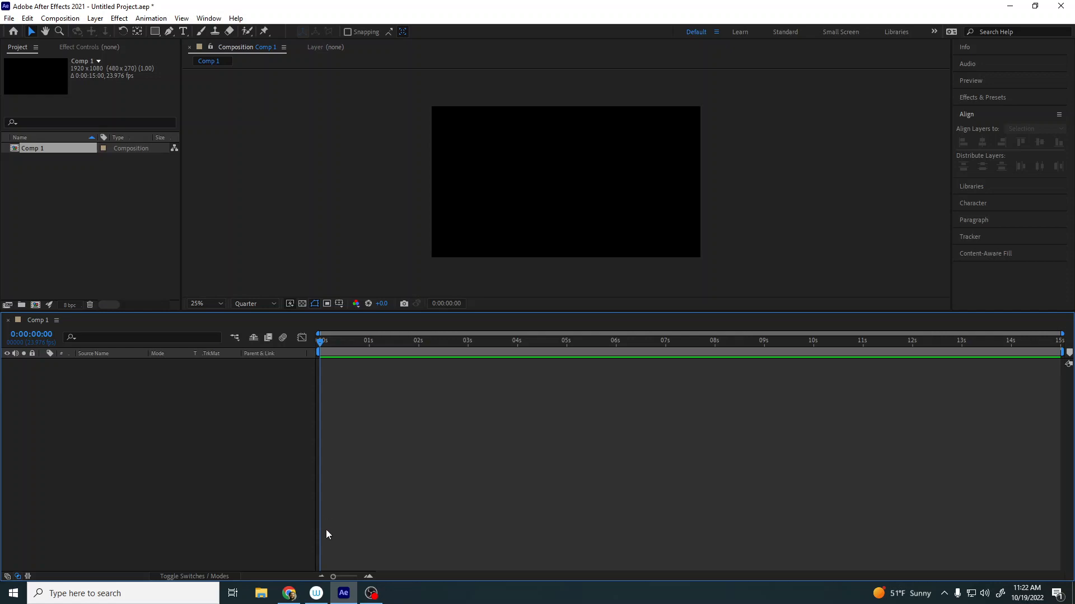
Switch to Chrome and bring the downloaded pallete.png into the After Effects project
{"action": "left_click", "coordinate": [289, 593]}
{"action": "left_click_drag", "start_coordinate": [62, 566], "coordinate": [53, 260]}
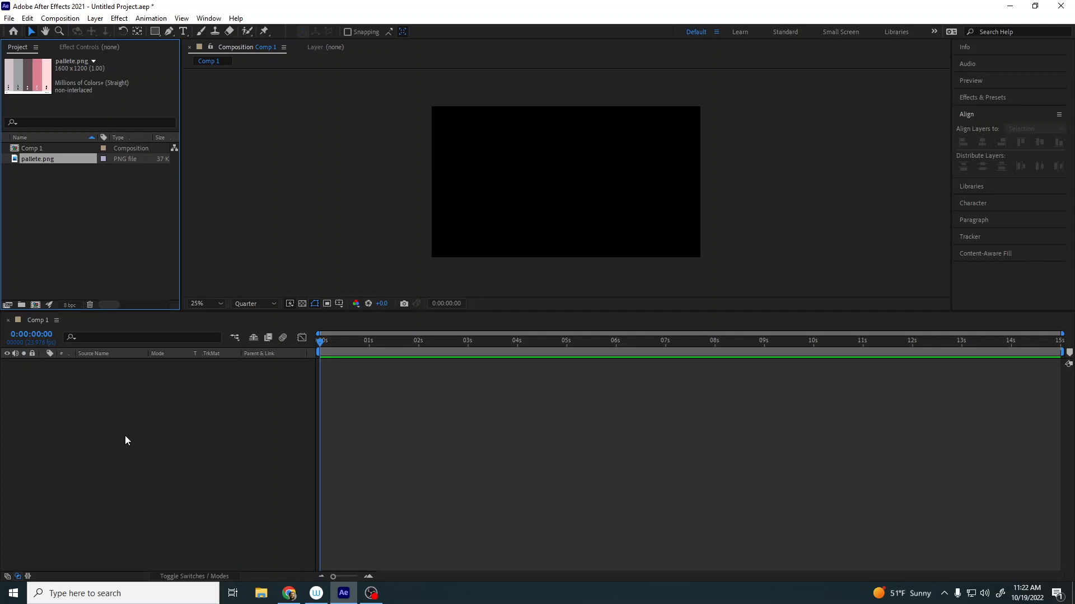
Add a composition-sized solid coloured with the pale pink swatch sampled from the pallete.png thumbnail
{"action": "right_click", "coordinate": [86, 426]}
{"action": "mouse_move", "coordinate": [202, 436]}
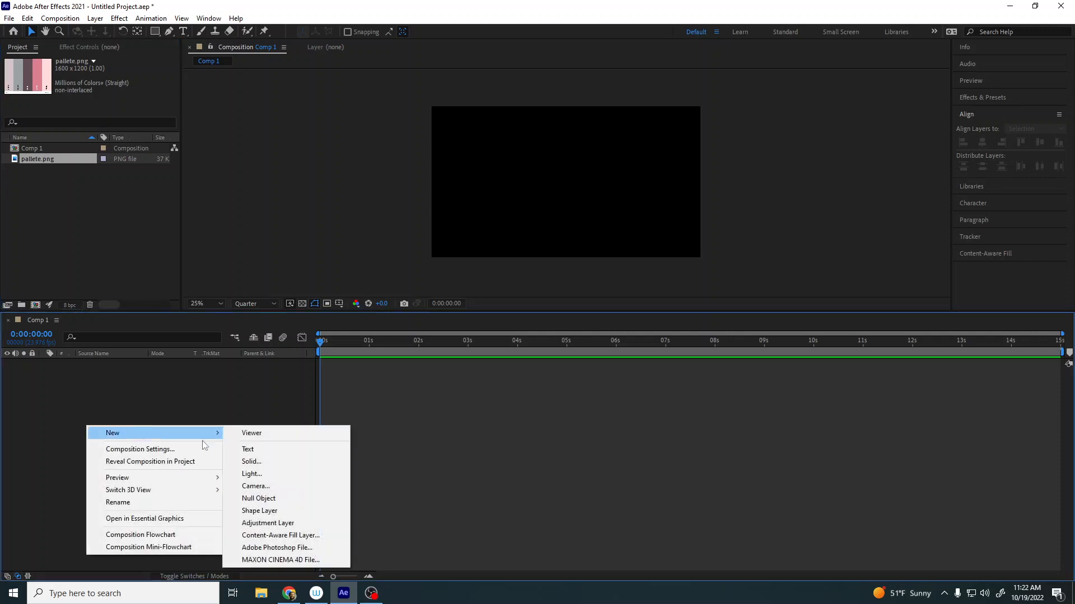
{"action": "left_click", "coordinate": [250, 462]}
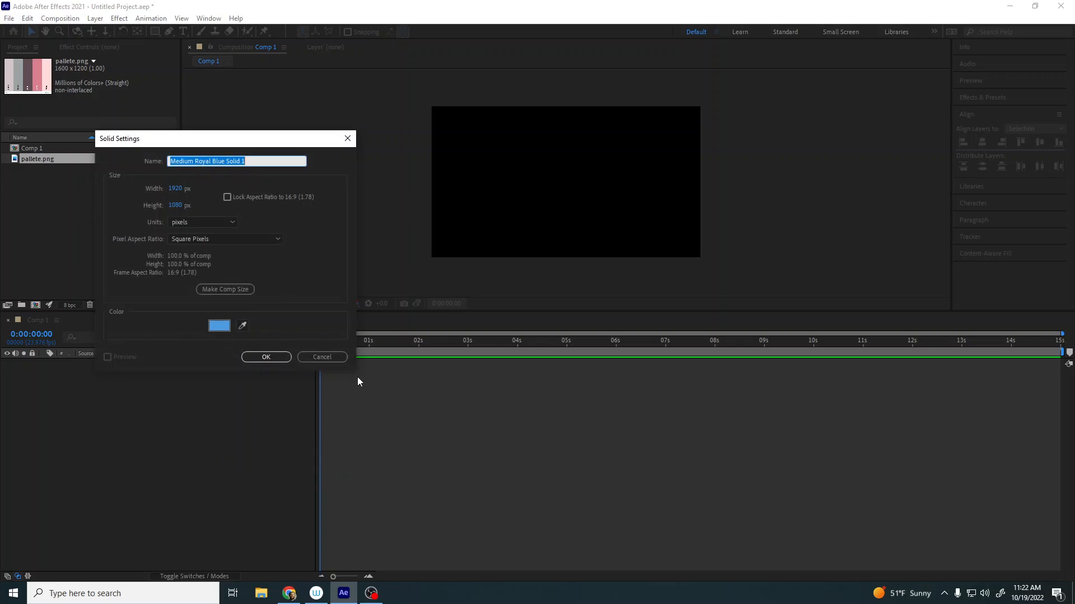
{"action": "left_click", "coordinate": [242, 325]}
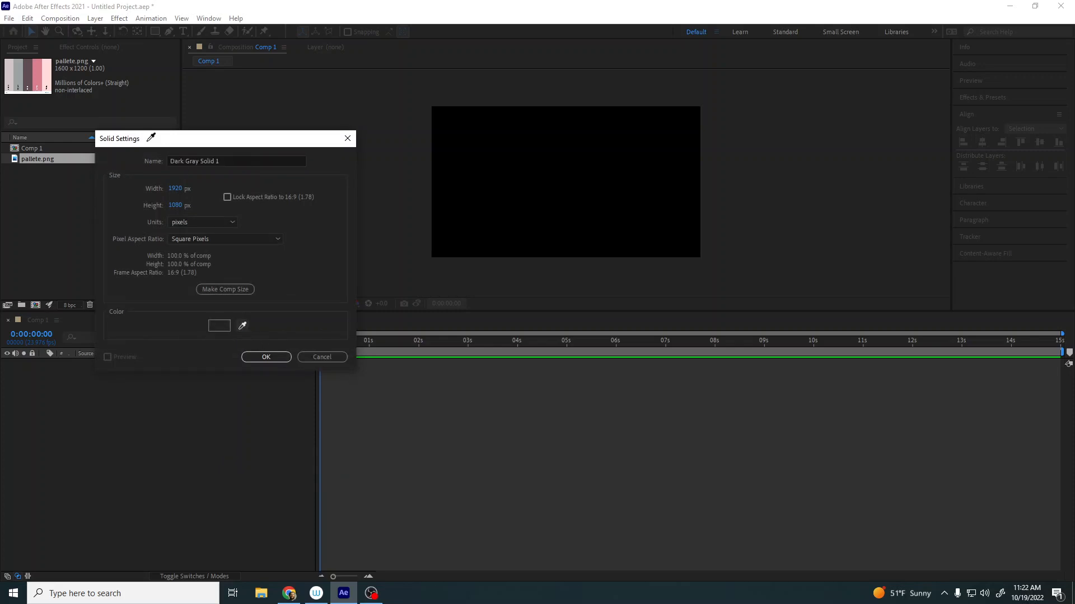
{"action": "left_click", "coordinate": [47, 73]}
{"action": "left_click", "coordinate": [265, 358]}
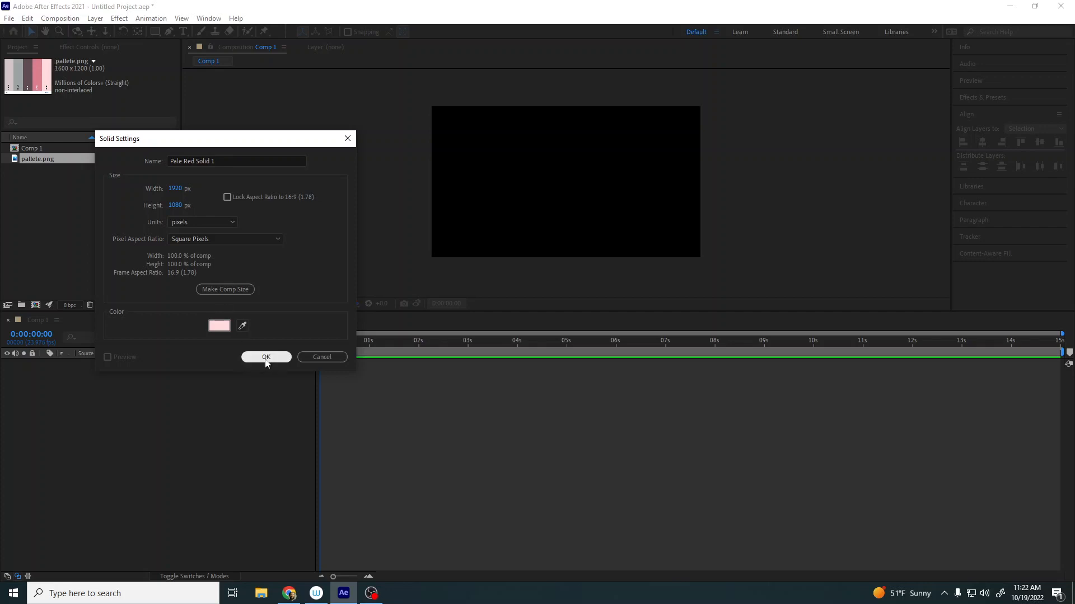
{"action": "left_click", "coordinate": [111, 447]}
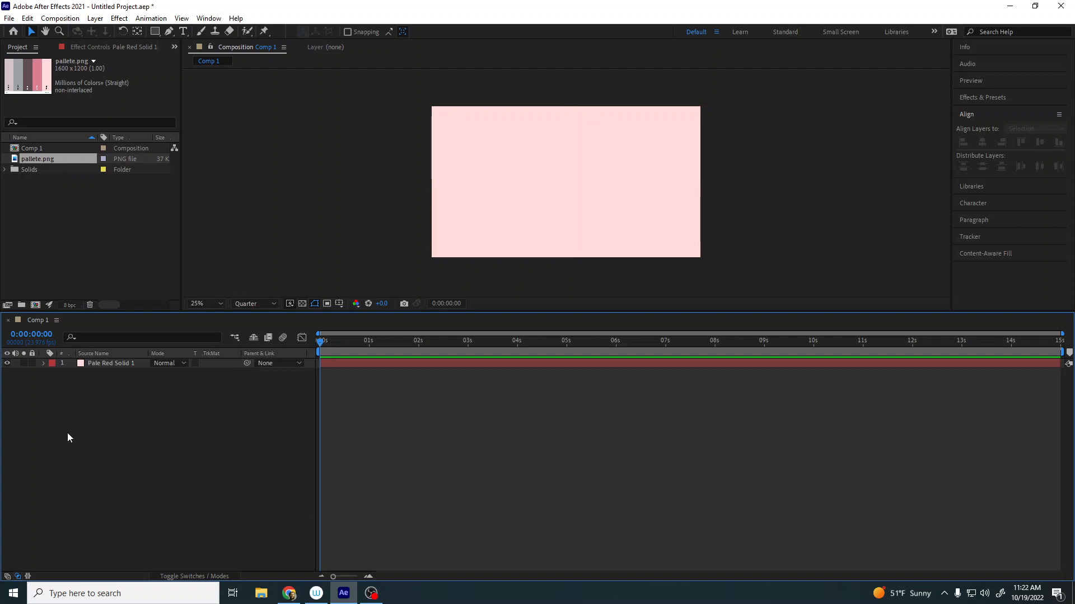
Add a text layer reading "Wiggle Expression" near the top of the composition
{"action": "left_click", "coordinate": [185, 31]}
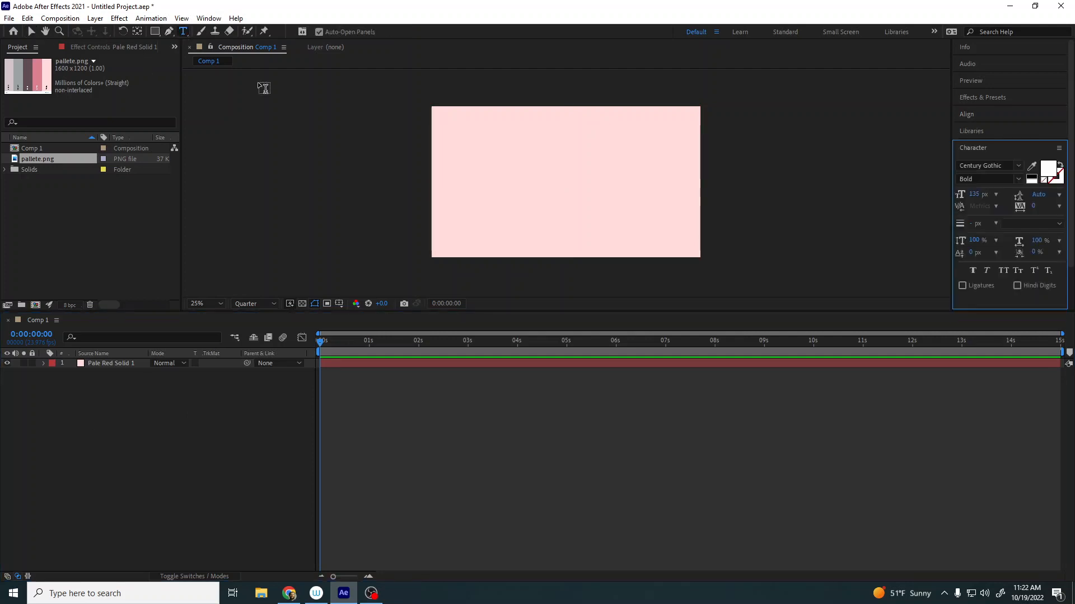
{"action": "left_click", "coordinate": [479, 125]}
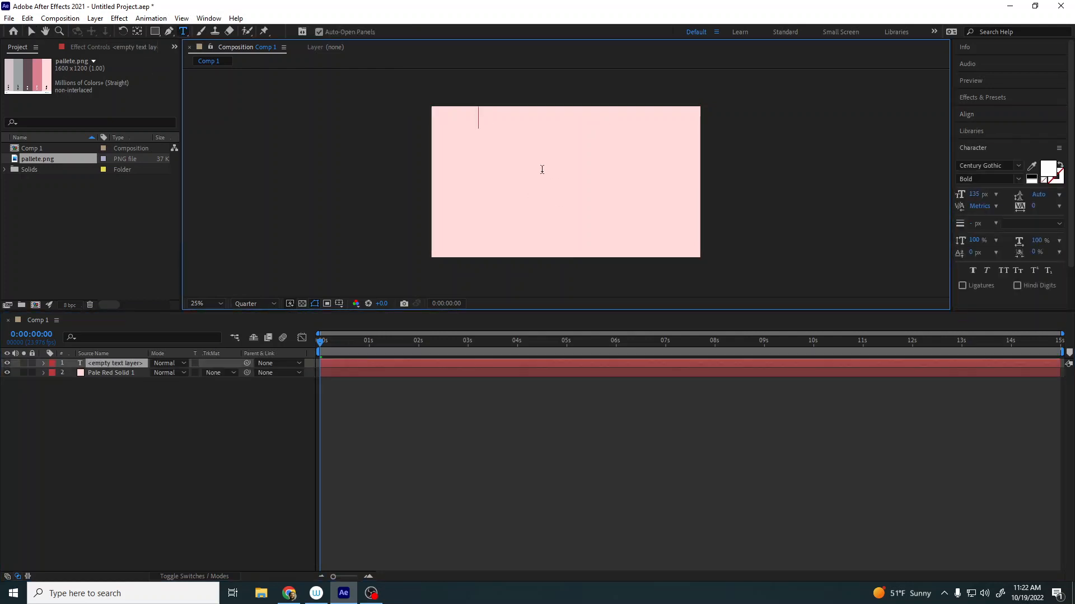
{"action": "type", "text": "Wig"}
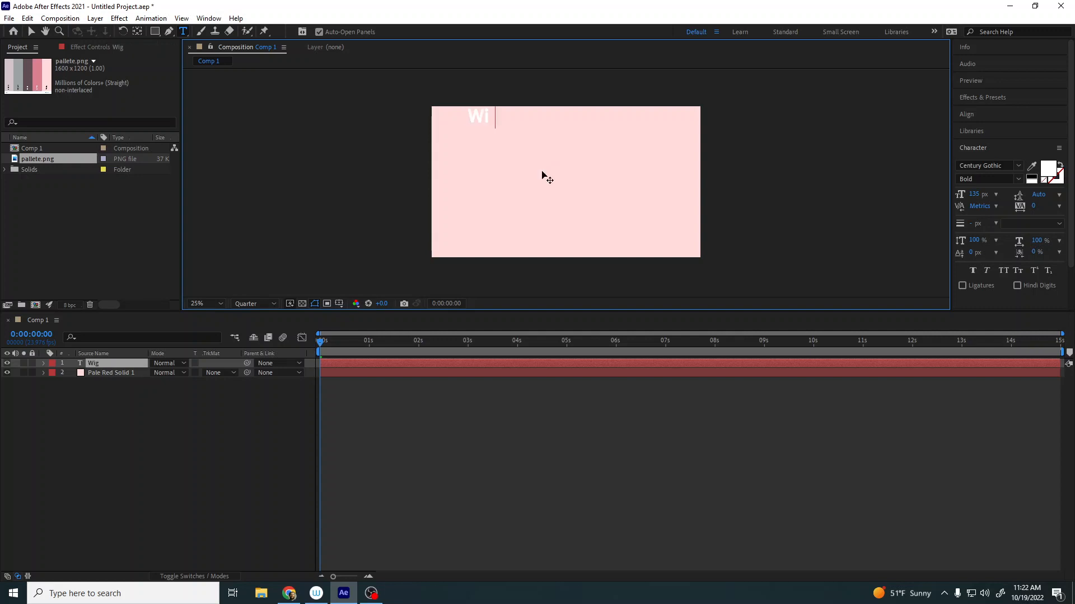
{"action": "type", "text": "gle Expression"}
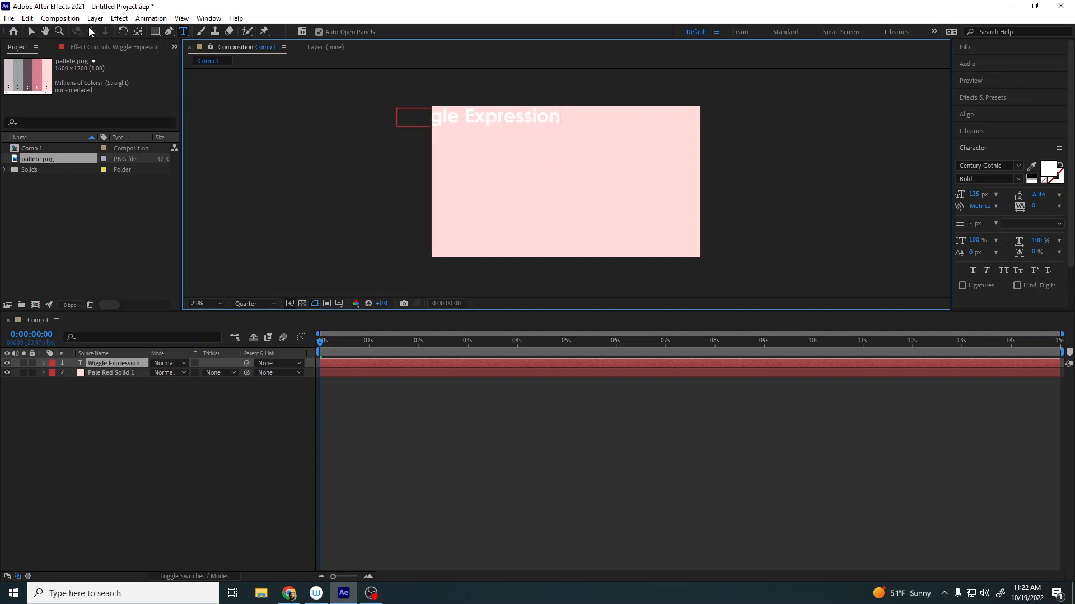
Centre the title text horizontally in the composition and place it close to the top edge
{"action": "left_click", "coordinate": [32, 31]}
{"action": "left_click_drag", "start_coordinate": [524, 123], "coordinate": [575, 130]}
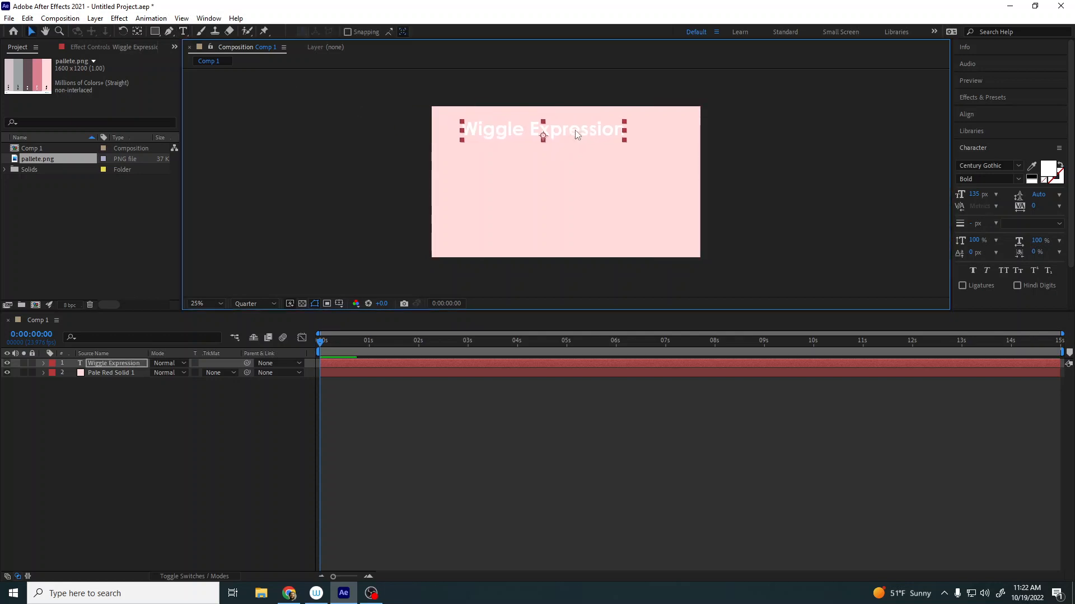
{"action": "left_click", "coordinate": [966, 114]}
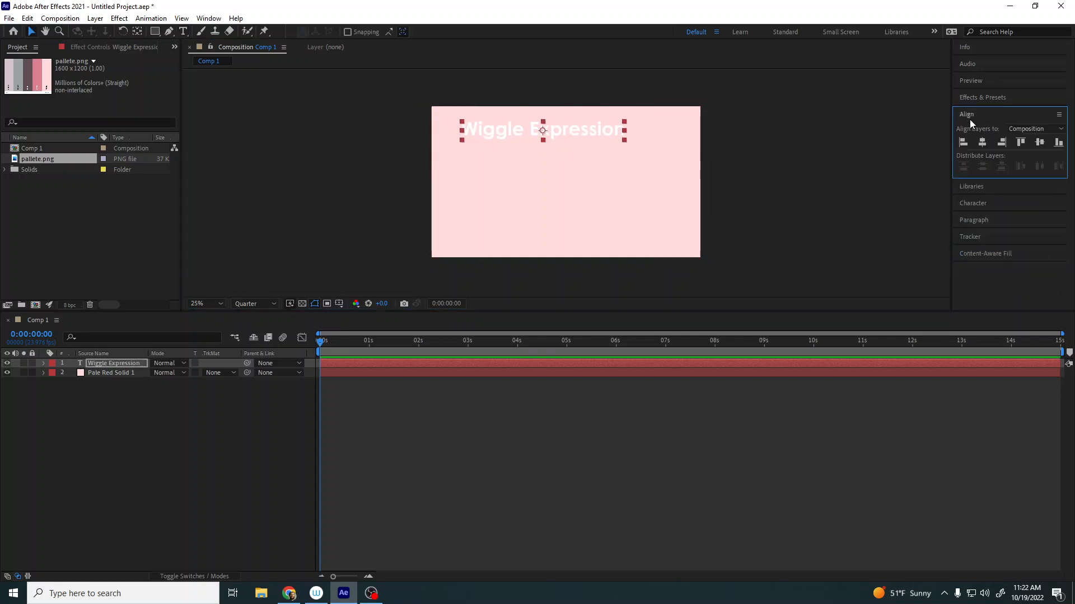
{"action": "left_click", "coordinate": [981, 143]}
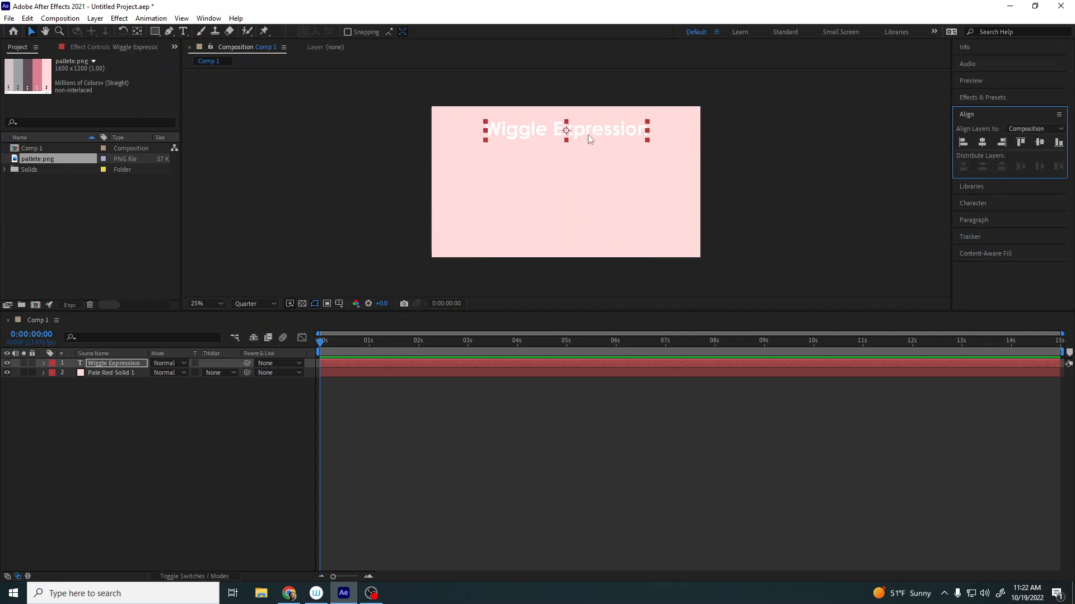
{"action": "left_click_drag", "start_coordinate": [593, 132], "coordinate": [591, 127]}
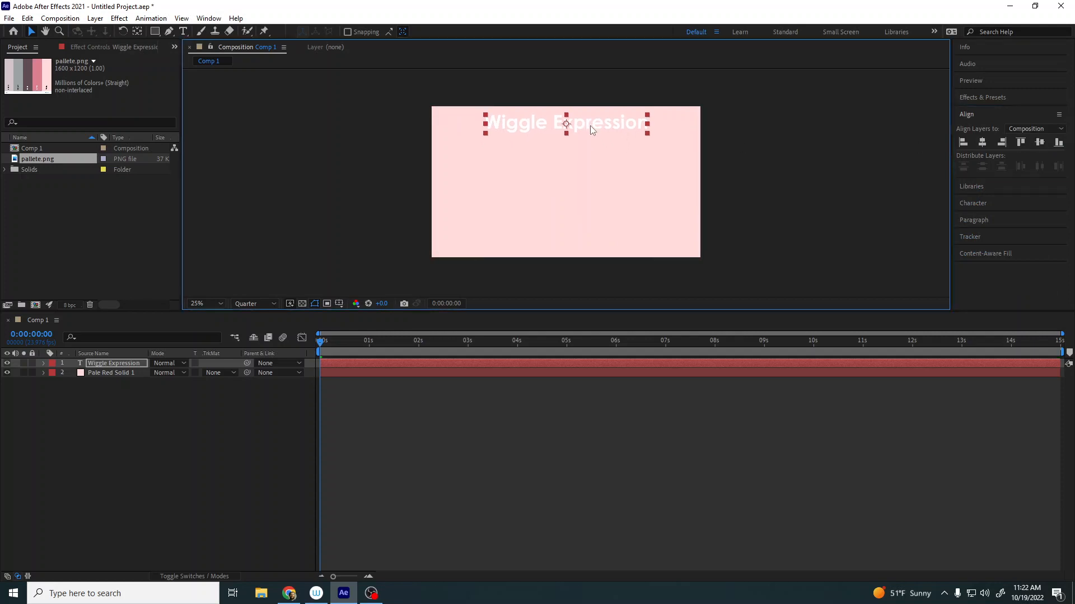
{"action": "left_click", "coordinate": [233, 428]}
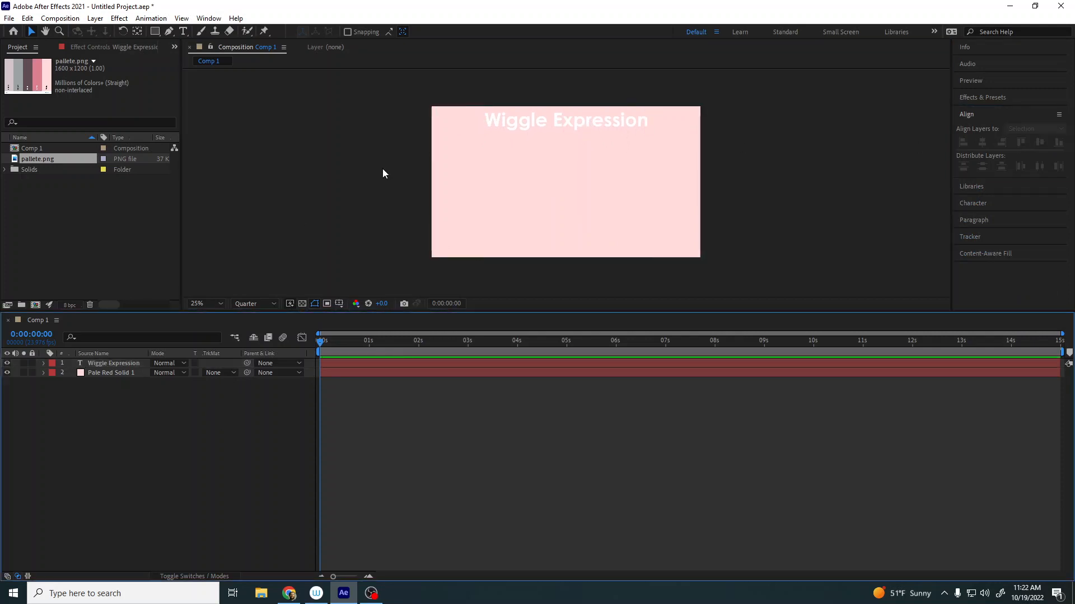
Recolour the title text with the dark mauve swatch sampled from the palette image
{"action": "left_click", "coordinate": [535, 117]}
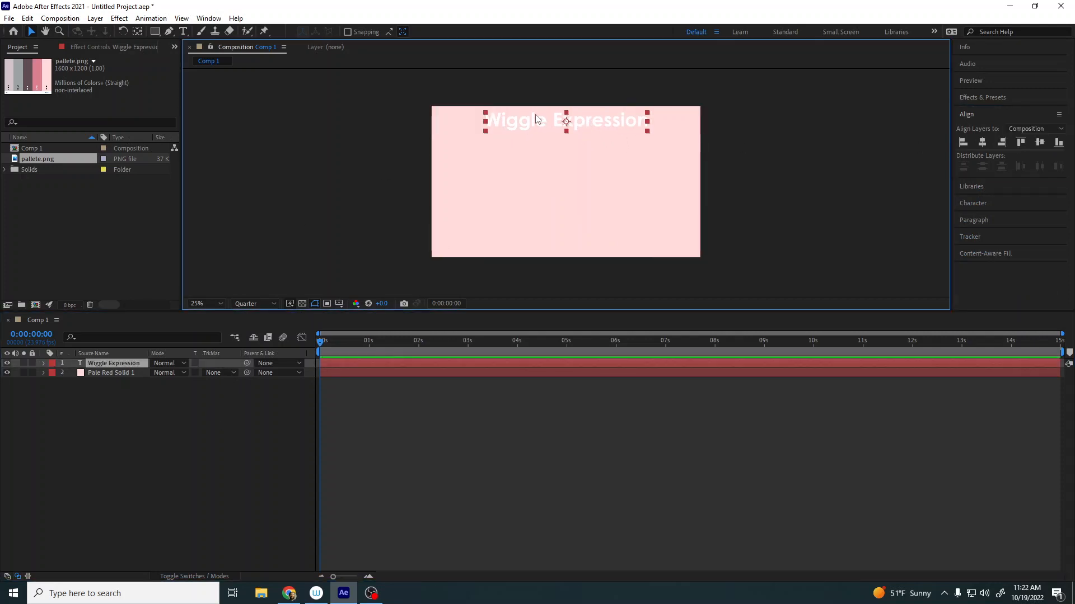
{"action": "left_click", "coordinate": [983, 207]}
{"action": "left_click", "coordinate": [1032, 167]}
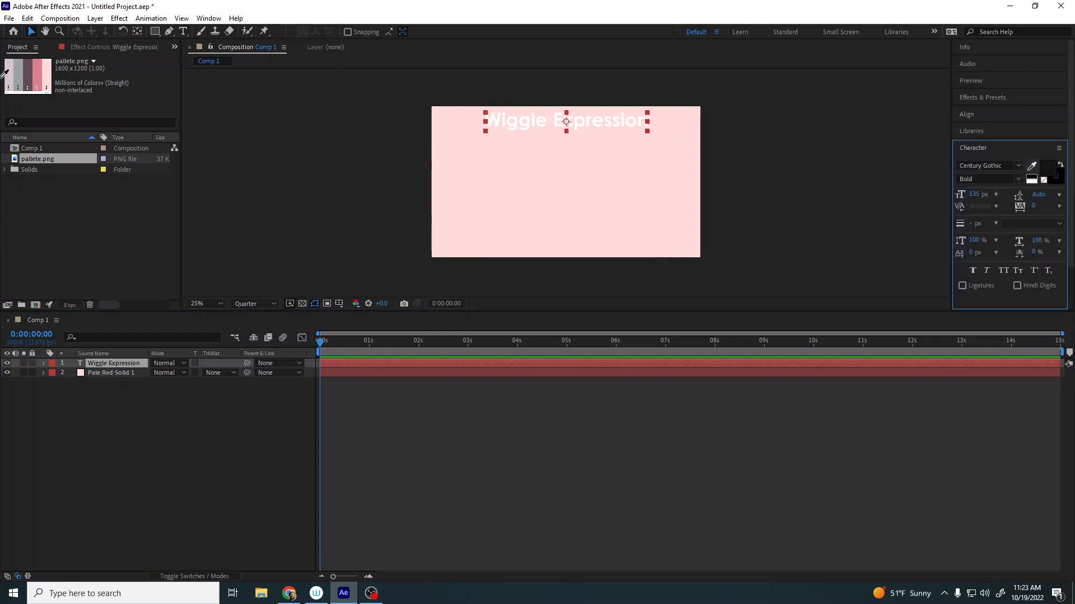
{"action": "left_click", "coordinate": [29, 60]}
{"action": "left_click", "coordinate": [105, 458]}
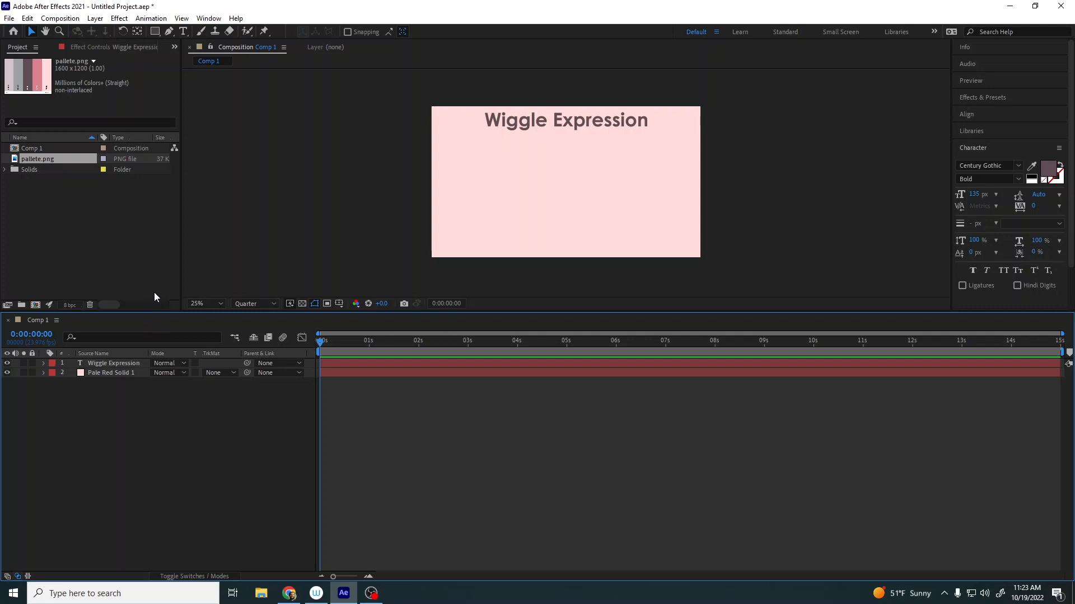
Draw a circle in the lower right of the composition with the Ellipse tool and centre its anchor point
{"action": "left_click", "coordinate": [155, 32]}
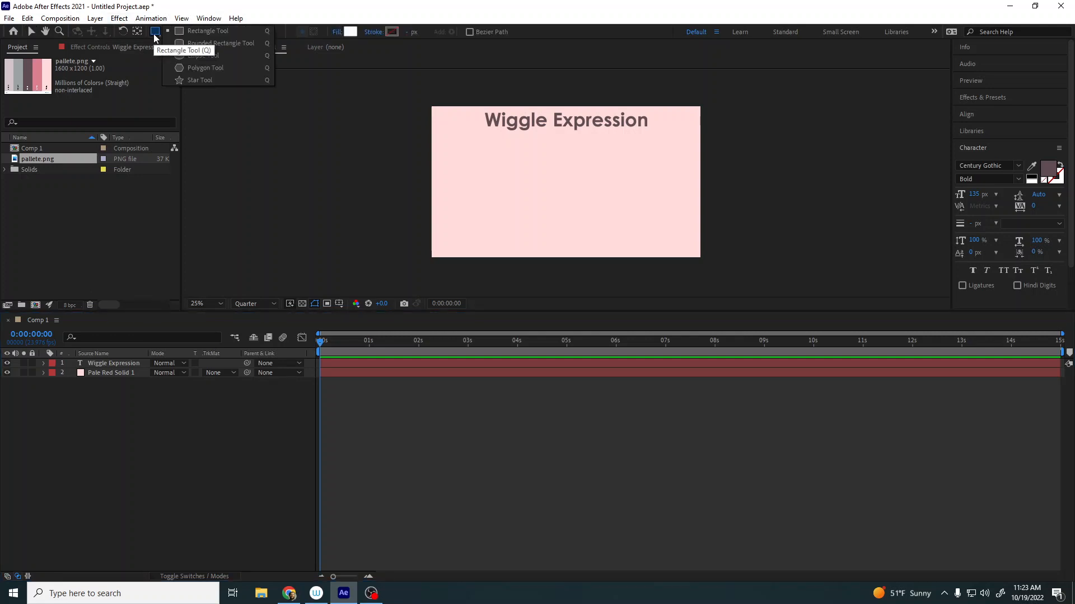
{"action": "left_click", "coordinate": [186, 54]}
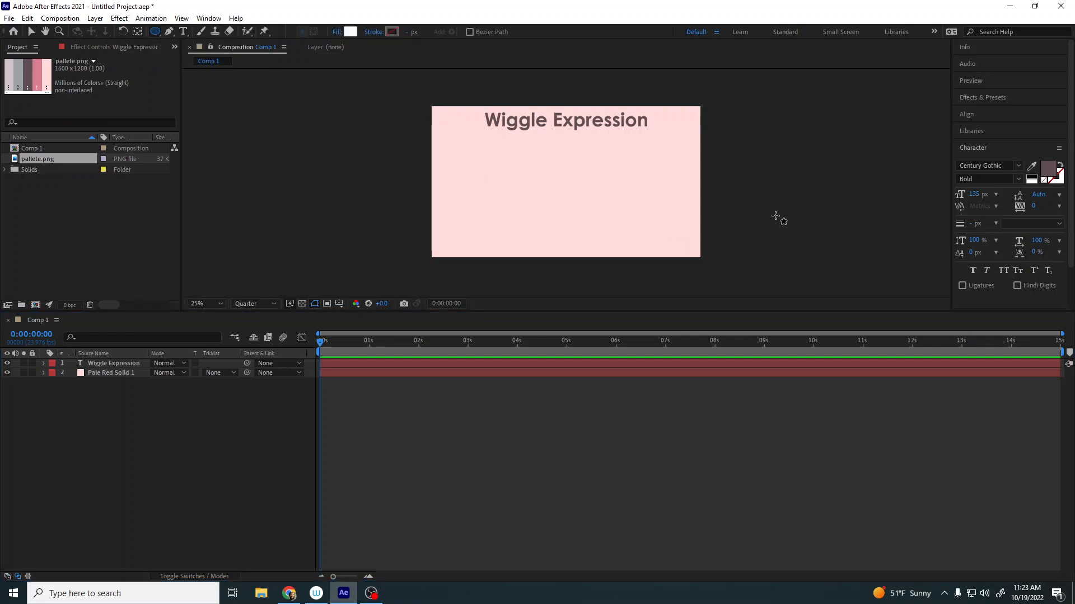
{"action": "left_click_drag", "start_coordinate": [622, 178], "coordinate": [664, 229]}
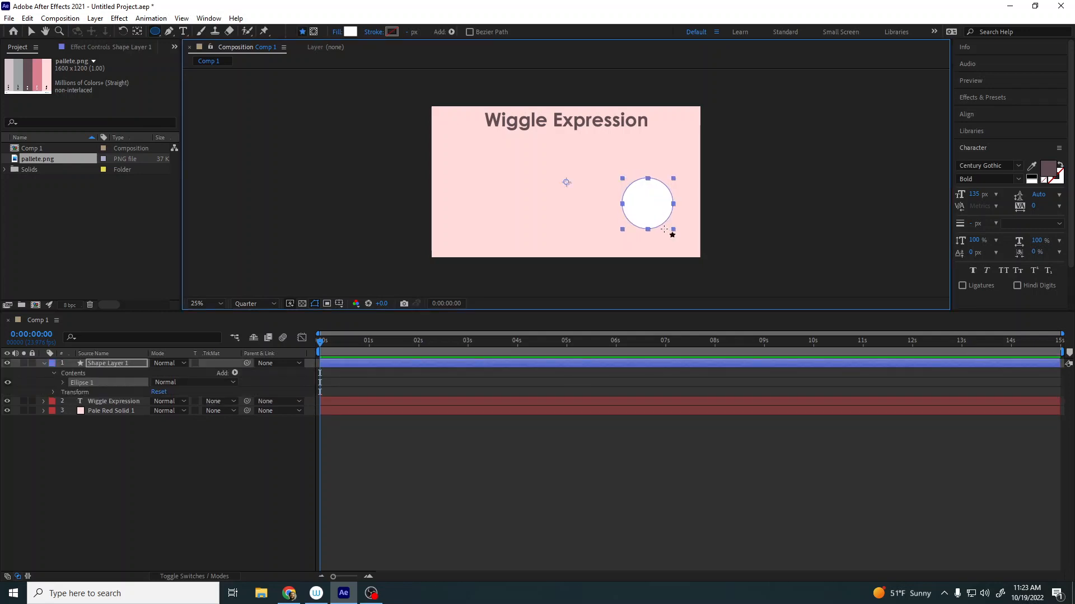
{"action": "key", "text": "ctrl+alt+Home"}
Set the circle's fill to the palette's rose pink swatch, DB7F8E
{"action": "left_click", "coordinate": [1032, 166]}
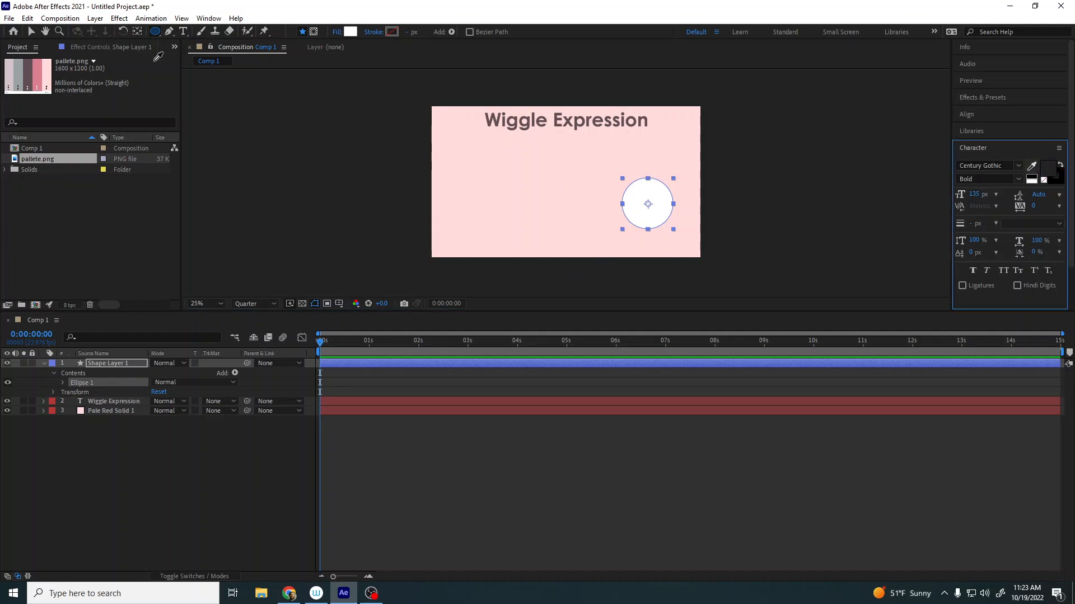
{"action": "left_click", "coordinate": [36, 72]}
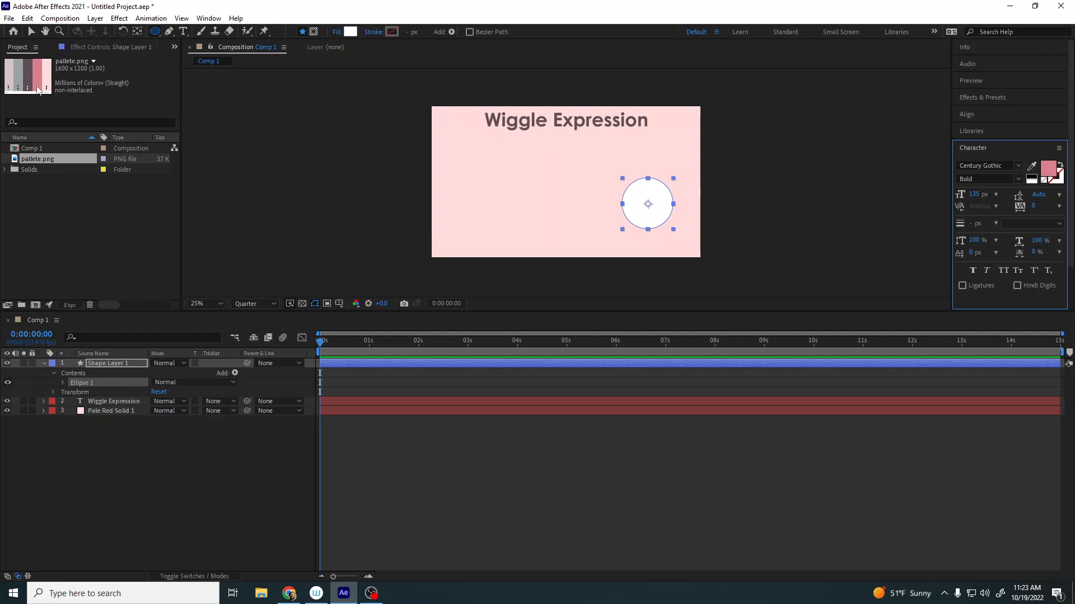
{"action": "left_click", "coordinate": [350, 32]}
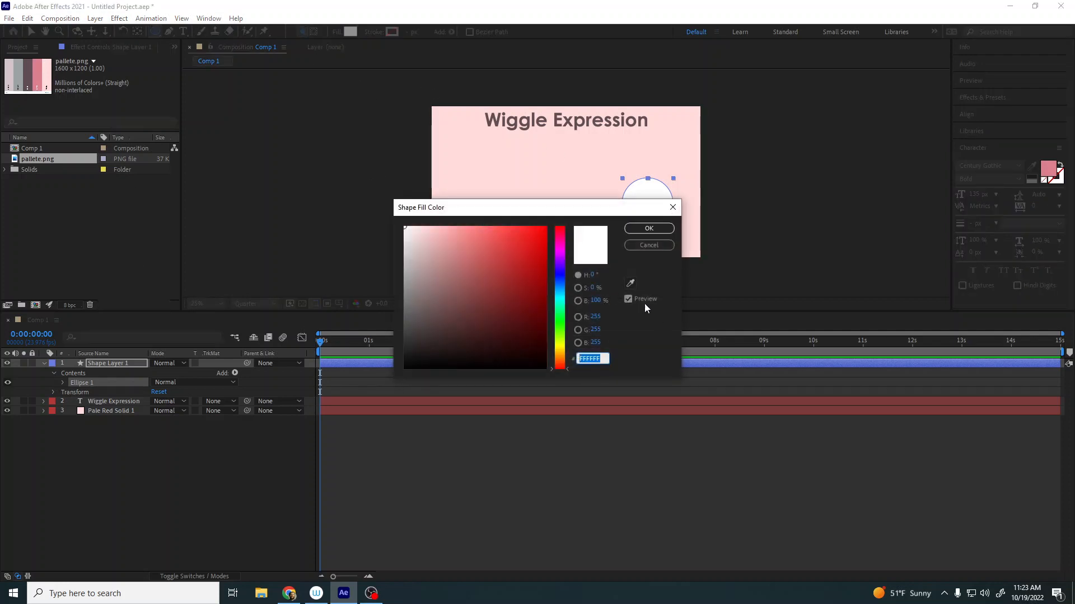
{"action": "left_click", "coordinate": [630, 283]}
{"action": "left_click", "coordinate": [37, 71]}
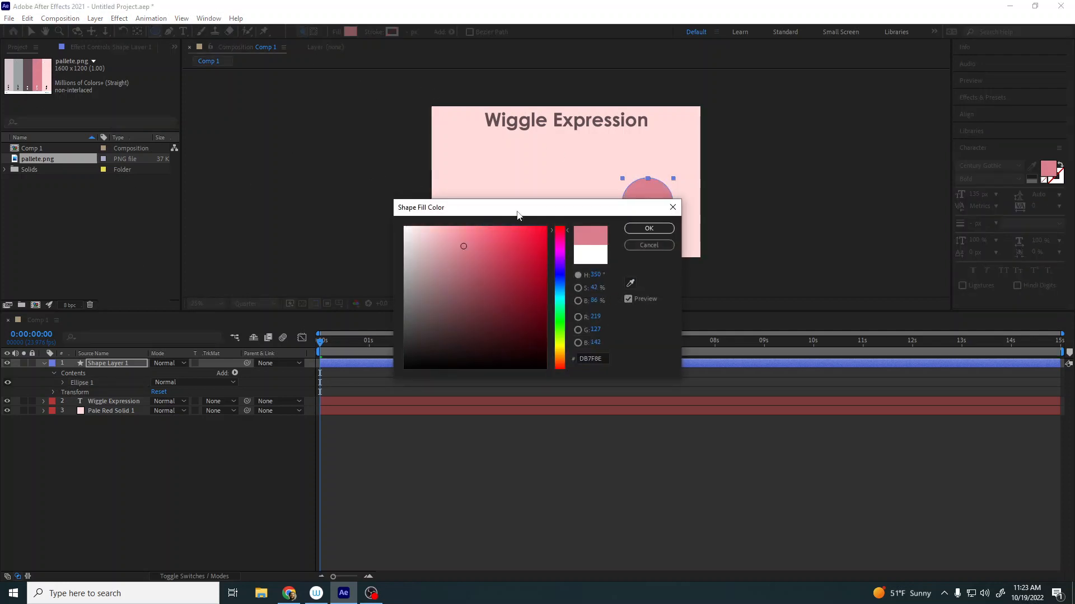
{"action": "left_click", "coordinate": [648, 228]}
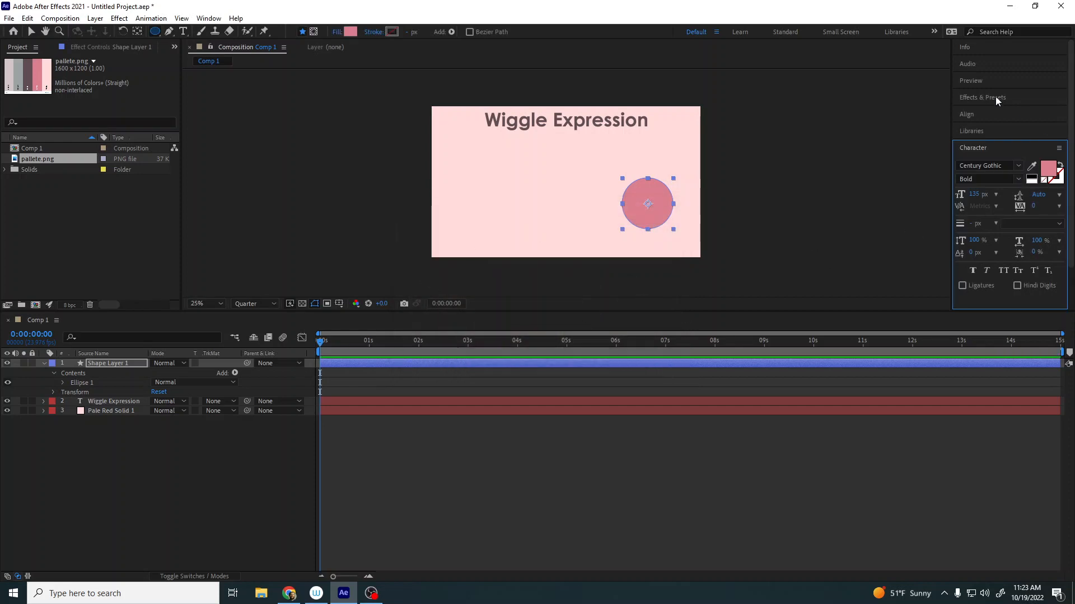
Align the circle to the composition's vertical centre, then shift the ellipse slightly down and to the left
{"action": "left_click", "coordinate": [970, 114]}
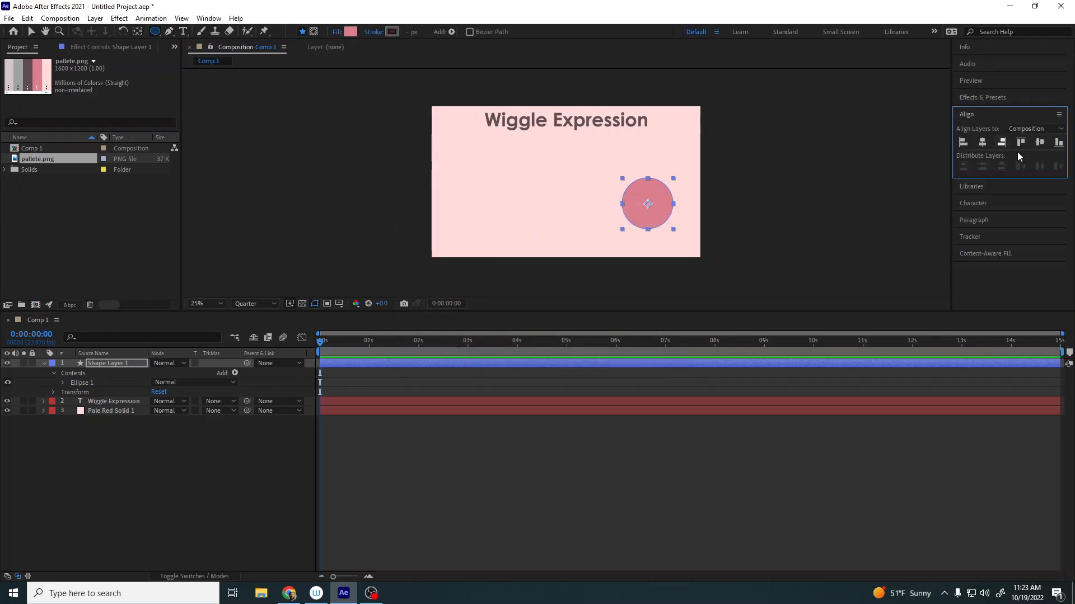
{"action": "left_click", "coordinate": [1039, 142]}
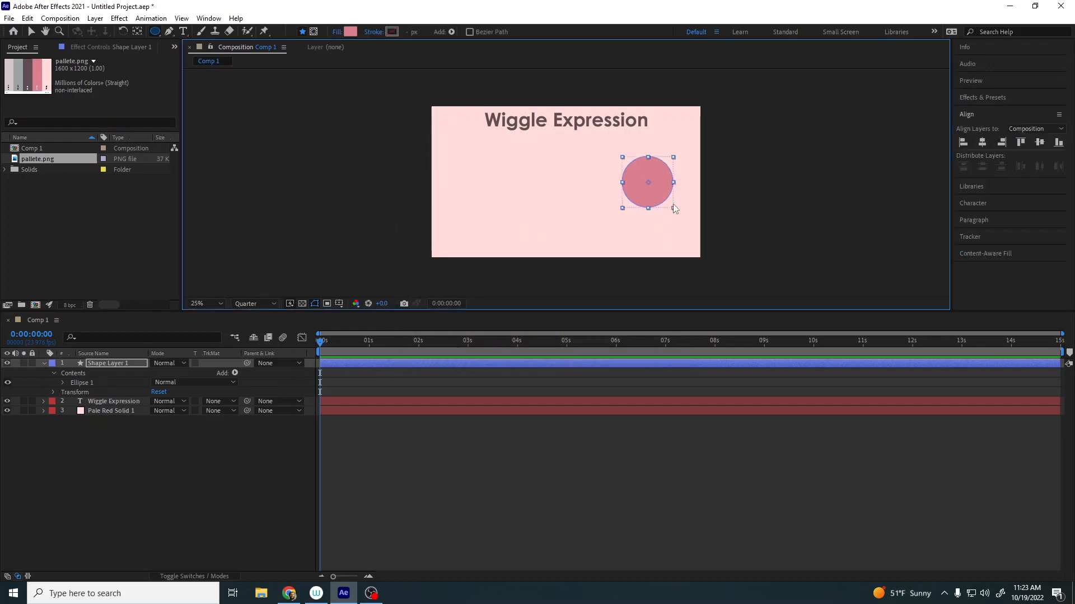
{"action": "key", "text": "v"}
{"action": "mouse_move", "coordinate": [660, 196]}
{"action": "left_mouse_down"}
{"action": "mouse_move", "coordinate": [660, 209]}
{"action": "mouse_move", "coordinate": [650, 204]}
{"action": "left_mouse_up"}
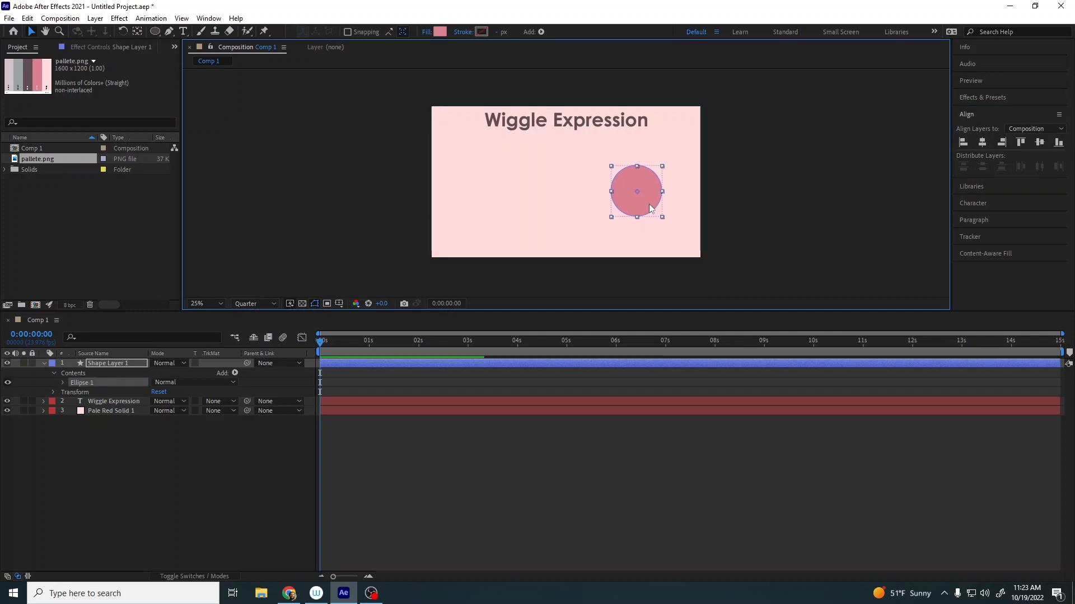
{"action": "left_click", "coordinate": [232, 428]}
Add the expression wiggle(5,5) to the Position property of the circle's layer
{"action": "left_click", "coordinate": [104, 364]}
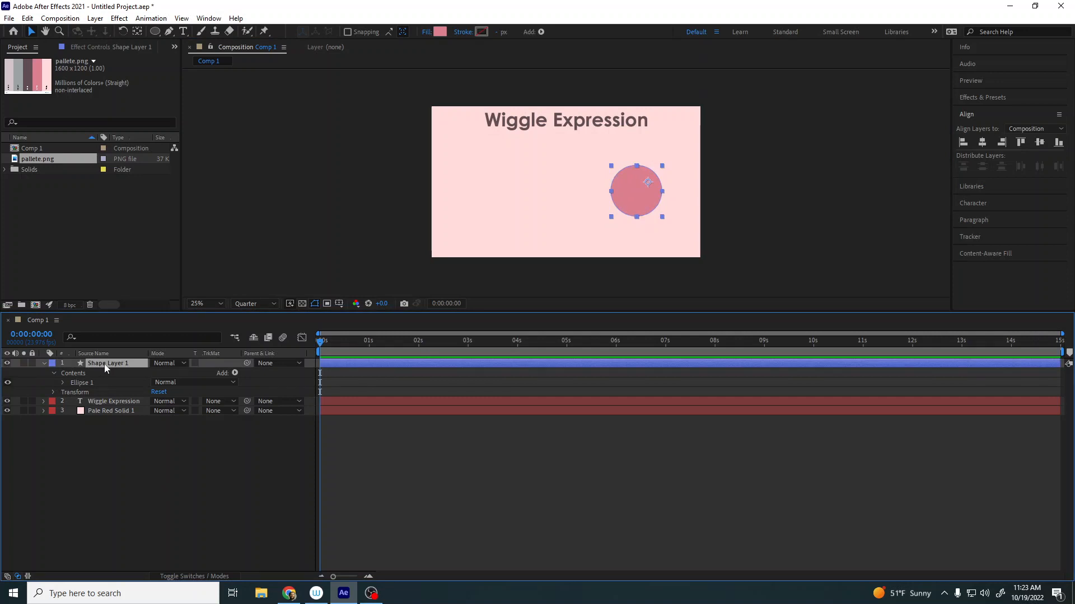
{"action": "key", "text": "p"}
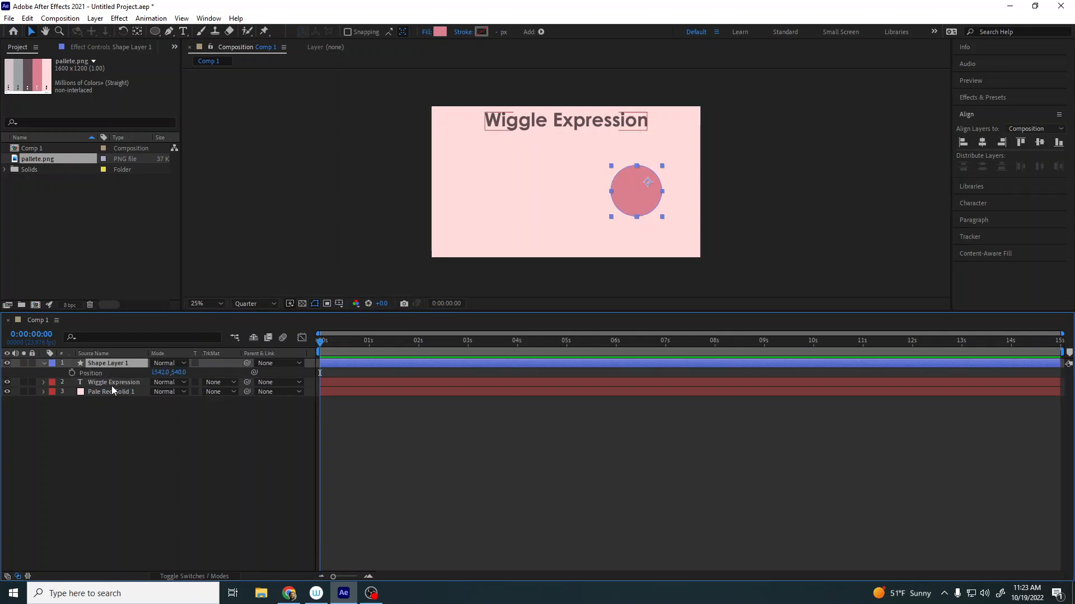
{"action": "left_click", "coordinate": [72, 373], "text": "alt"}
{"action": "type", "text": "wiggle"}
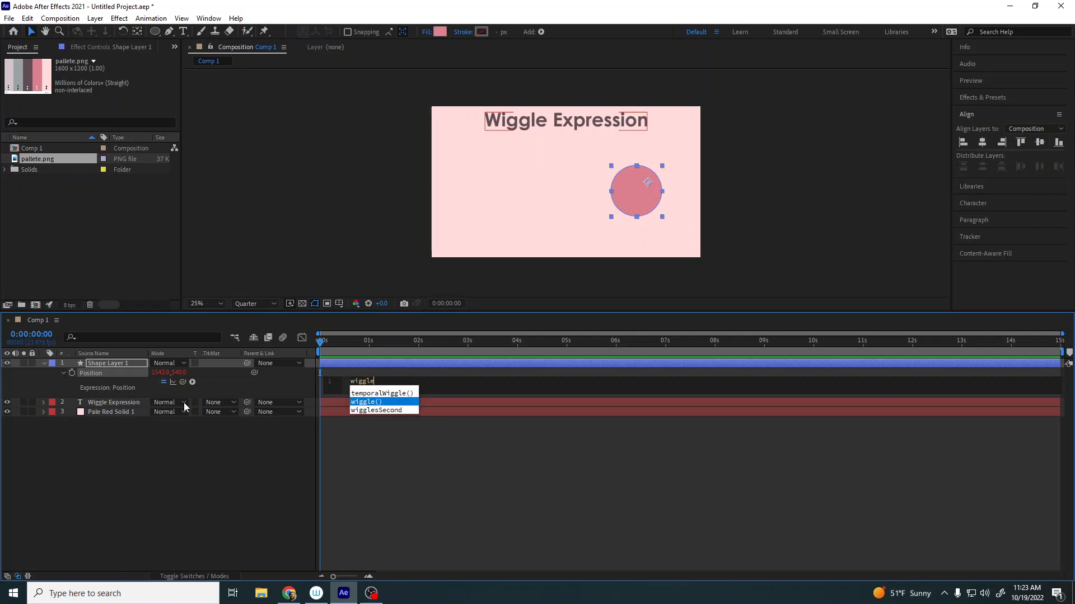
{"action": "key", "text": "Return"}
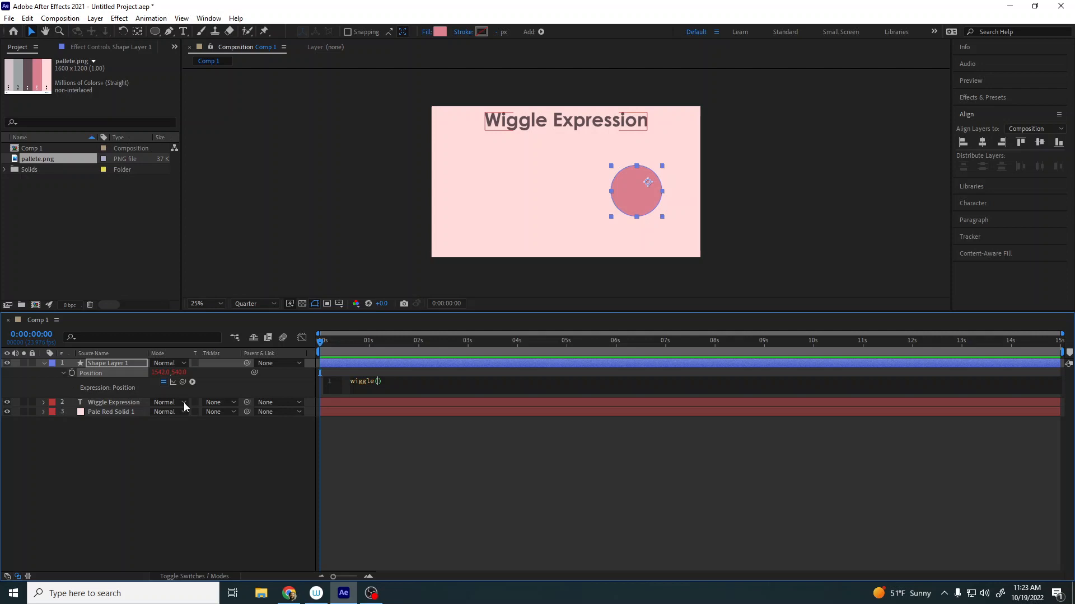
{"action": "type", "text": "5,5"}
{"action": "left_click", "coordinate": [263, 489]}
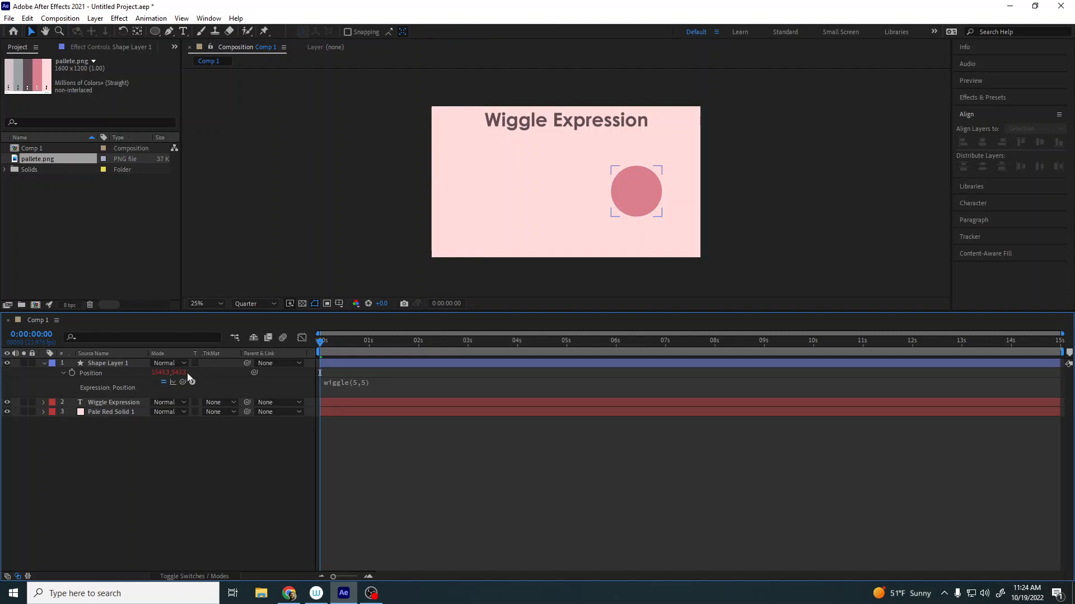
Play a preview of the circle's wiggle motion from the start of the composition
{"action": "left_click", "coordinate": [364, 385]}
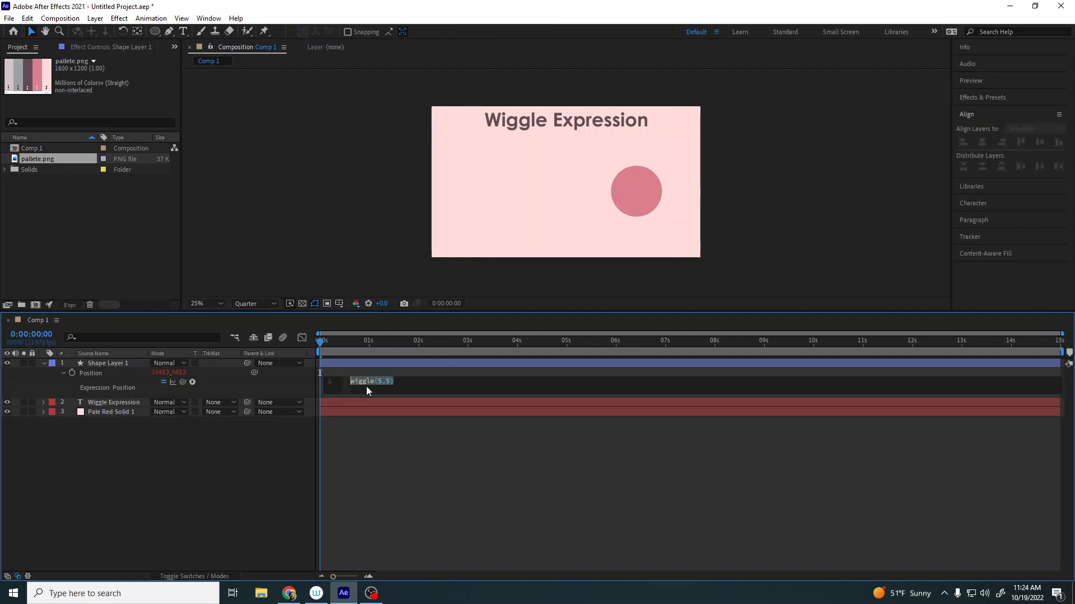
{"action": "left_click", "coordinate": [274, 475]}
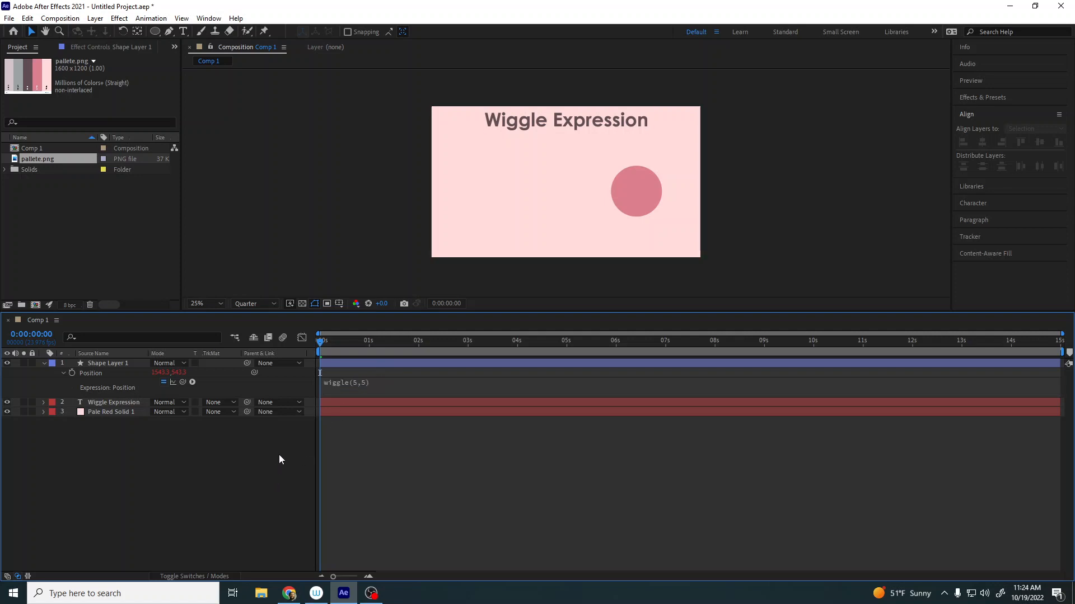
{"action": "key", "text": "space"}
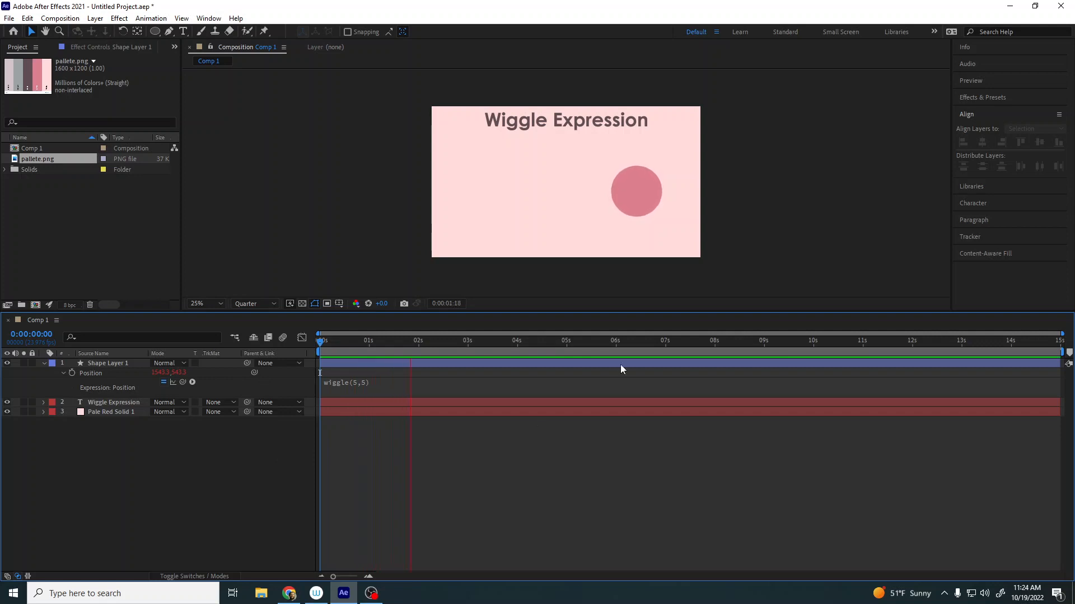
{"action": "key", "text": "space"}
Change the circle's position expression to wiggle(5,50) and preview the motion
{"action": "left_click", "coordinate": [363, 381]}
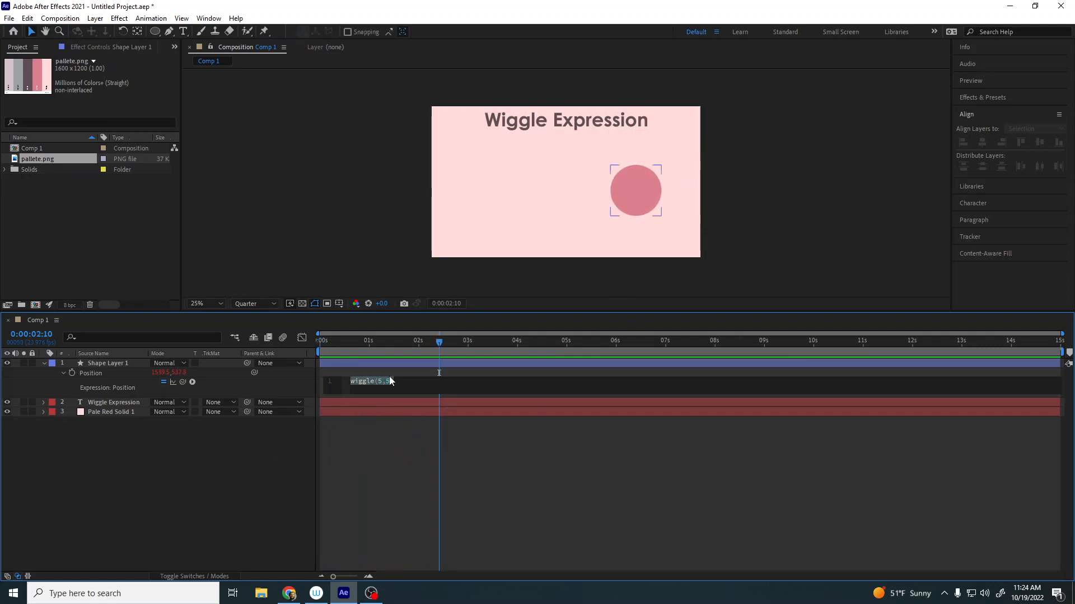
{"action": "key", "text": "Escape"}
{"action": "left_click", "coordinate": [362, 385]}
{"action": "type", "text": "0"}
{"action": "left_click", "coordinate": [276, 465]}
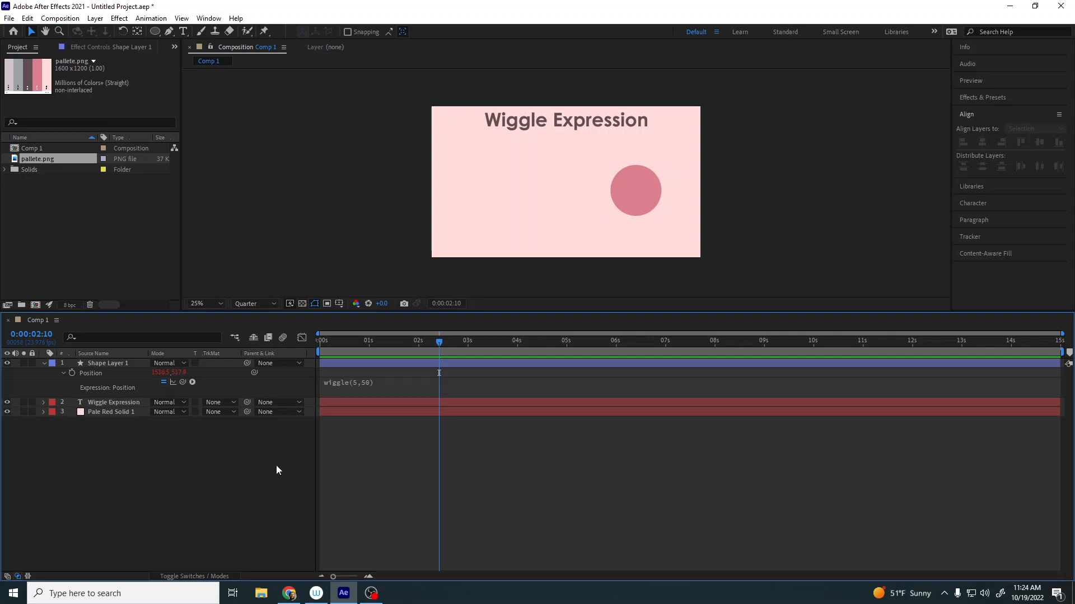
{"action": "key", "text": "space"}
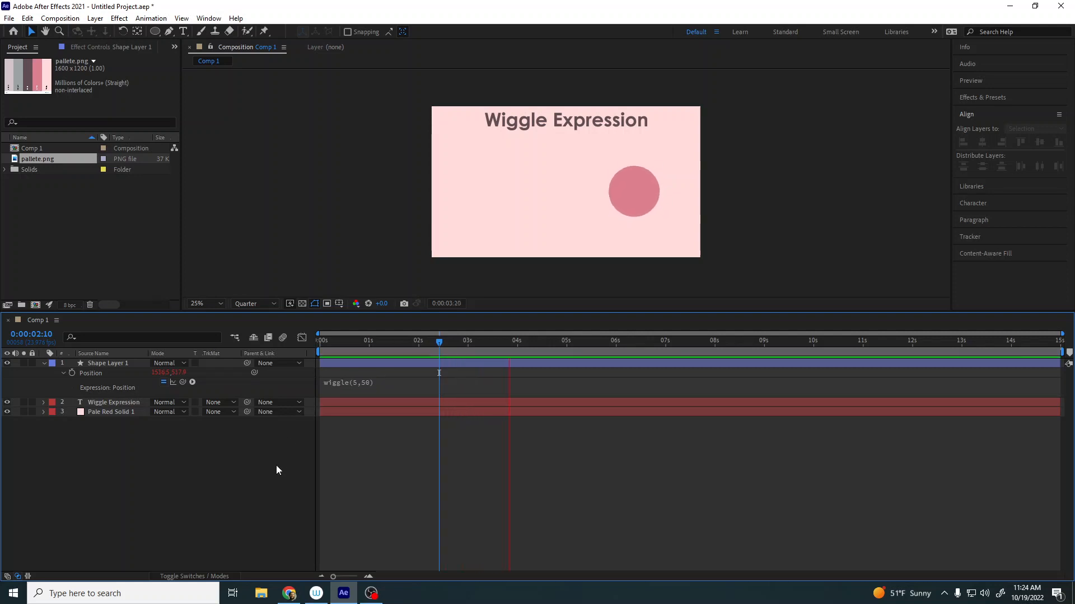
Move the playhead to 0:00:00:18, change the circle's expression to wiggle(10,50) and preview it
{"action": "left_click_drag", "start_coordinate": [361, 341], "coordinate": [356, 344]}
{"action": "left_click", "coordinate": [367, 385]}
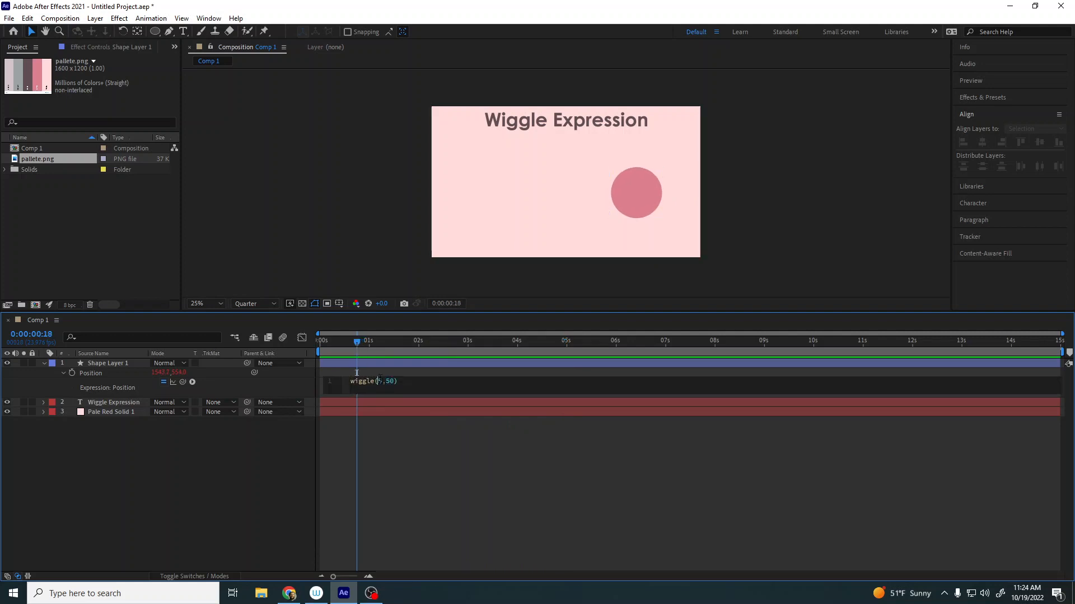
{"action": "double_click", "coordinate": [380, 383]}
{"action": "type", "text": "10"}
{"action": "left_click", "coordinate": [307, 463]}
{"action": "key", "text": "space"}
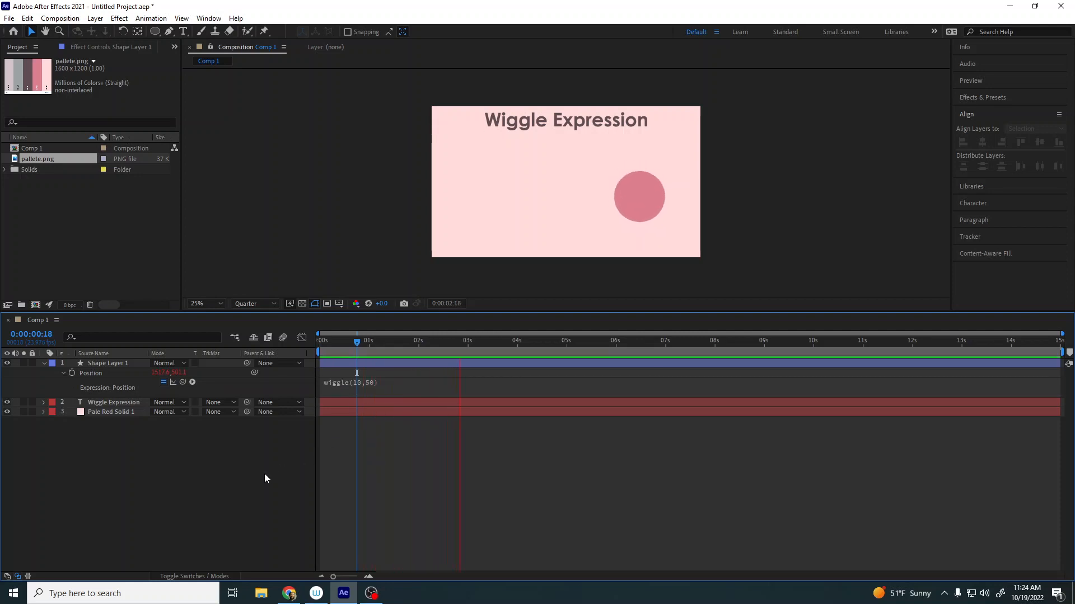
{"action": "key", "text": "space"}
Reduce the wiggle amplitude so the expression reads wiggle(10,10), and preview the motion
{"action": "left_click", "coordinate": [364, 383]}
{"action": "left_click", "coordinate": [395, 382]}
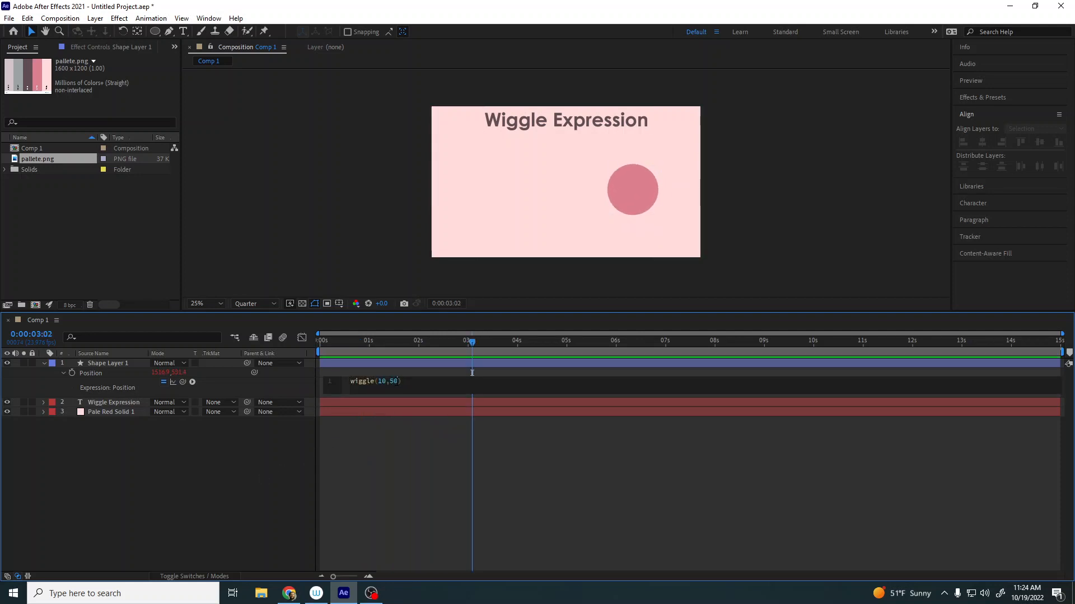
{"action": "left_click_drag", "start_coordinate": [395, 381], "coordinate": [392, 381]}
{"action": "type", "text": "1"}
{"action": "left_click", "coordinate": [304, 480]}
{"action": "key", "text": "space"}
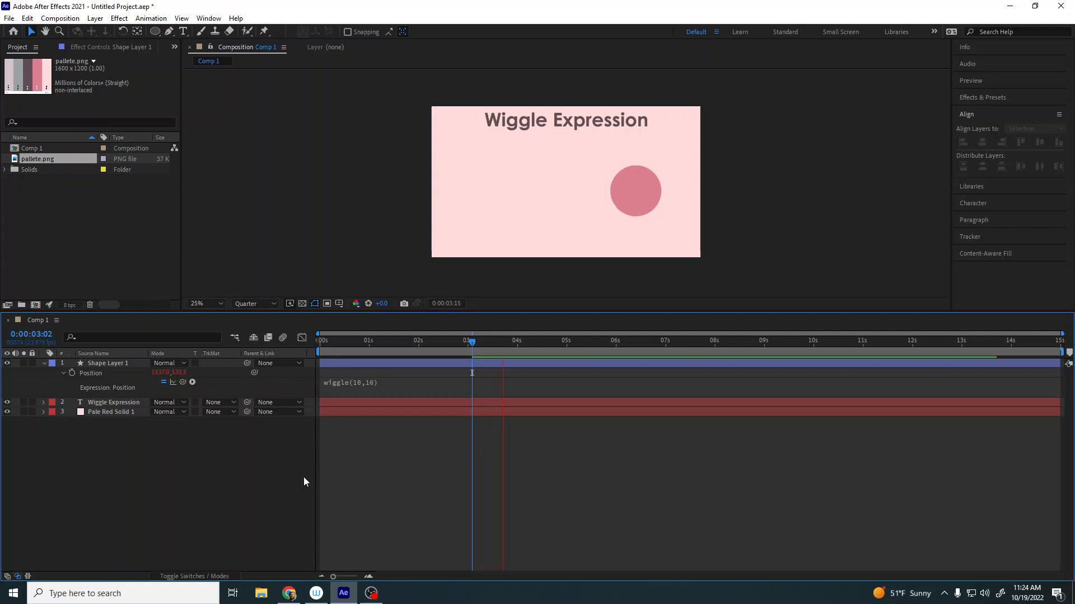
{"action": "key", "text": "space"}
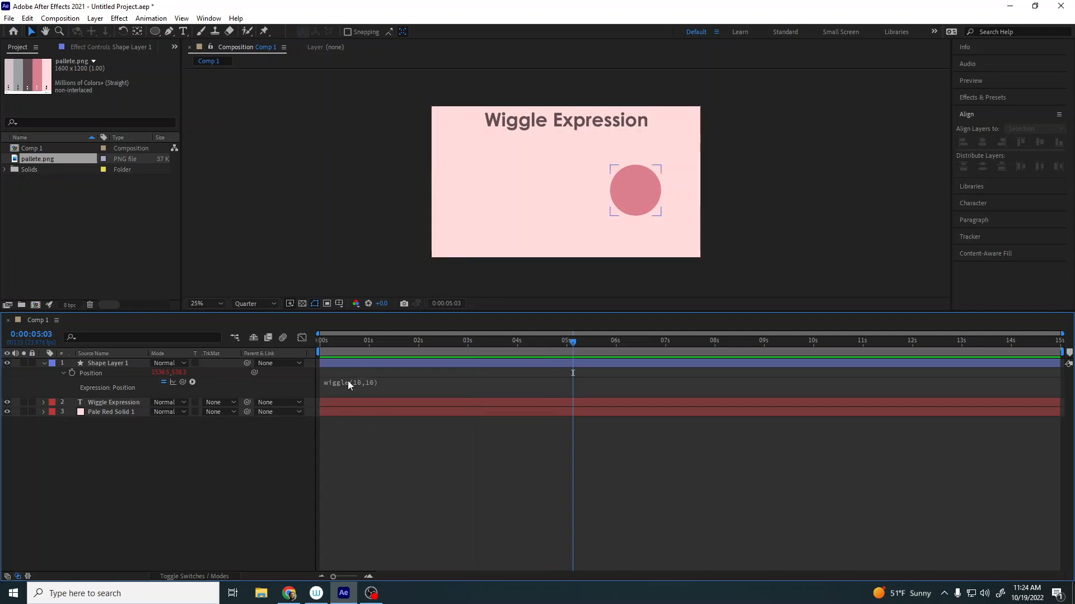
Draw a thin horizontal bar in the composition's upper left with the Rectangle tool and centre its anchor point
{"action": "left_click", "coordinate": [56, 472]}
{"action": "left_click_drag", "start_coordinate": [159, 35], "coordinate": [180, 34]}
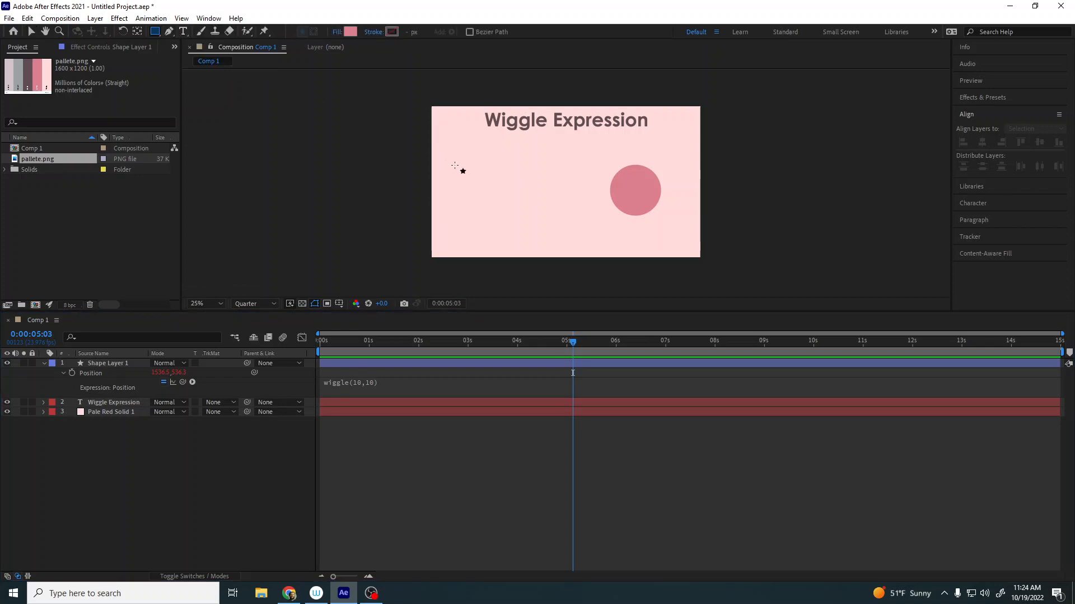
{"action": "left_click_drag", "start_coordinate": [454, 165], "coordinate": [519, 167]}
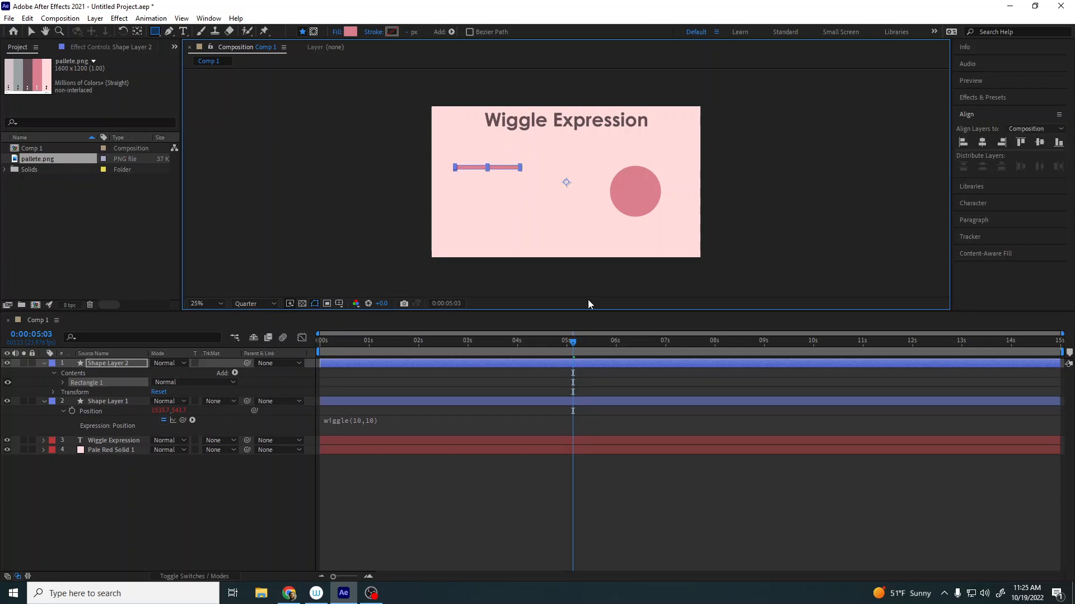
{"action": "key", "text": "ctrl+alt+Home"}
Set the bar's fill to the palette's dark mauve swatch, 604D53
{"action": "left_click", "coordinate": [351, 31]}
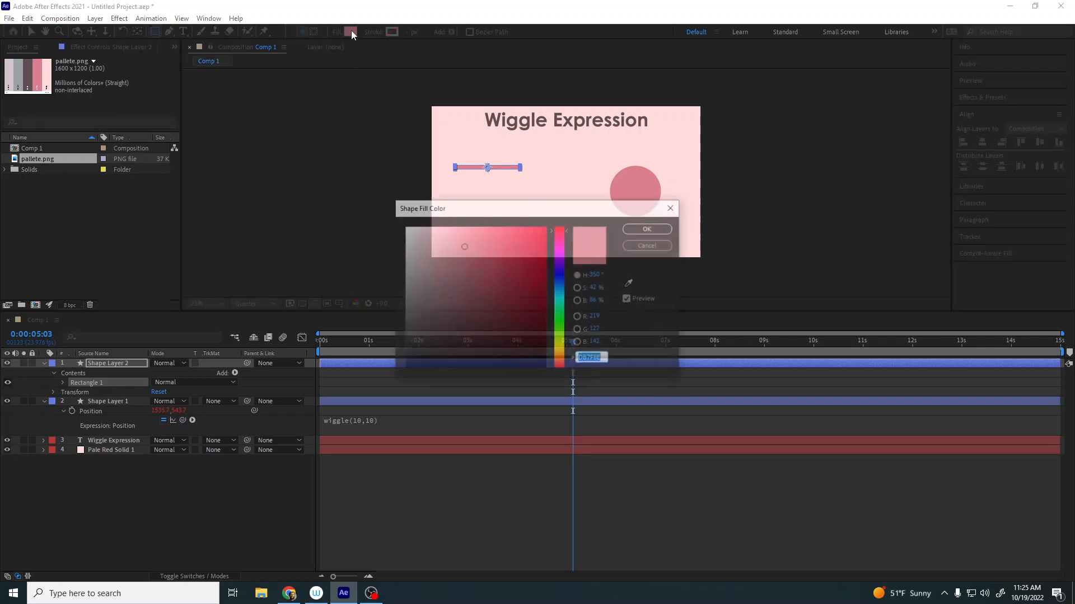
{"action": "left_click", "coordinate": [629, 283]}
{"action": "left_click", "coordinate": [37, 63]}
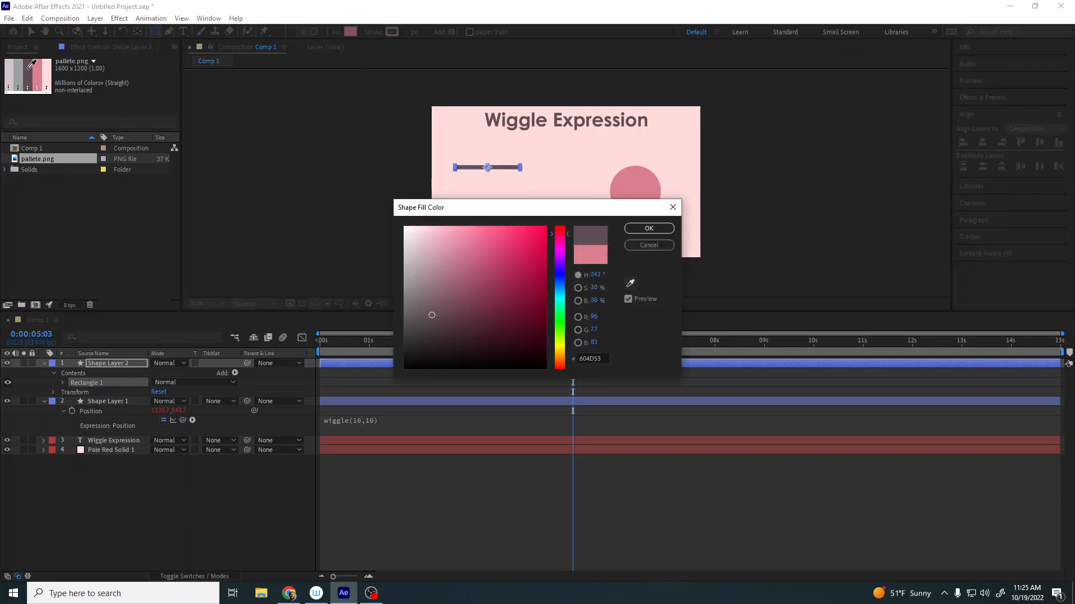
{"action": "left_click", "coordinate": [640, 231]}
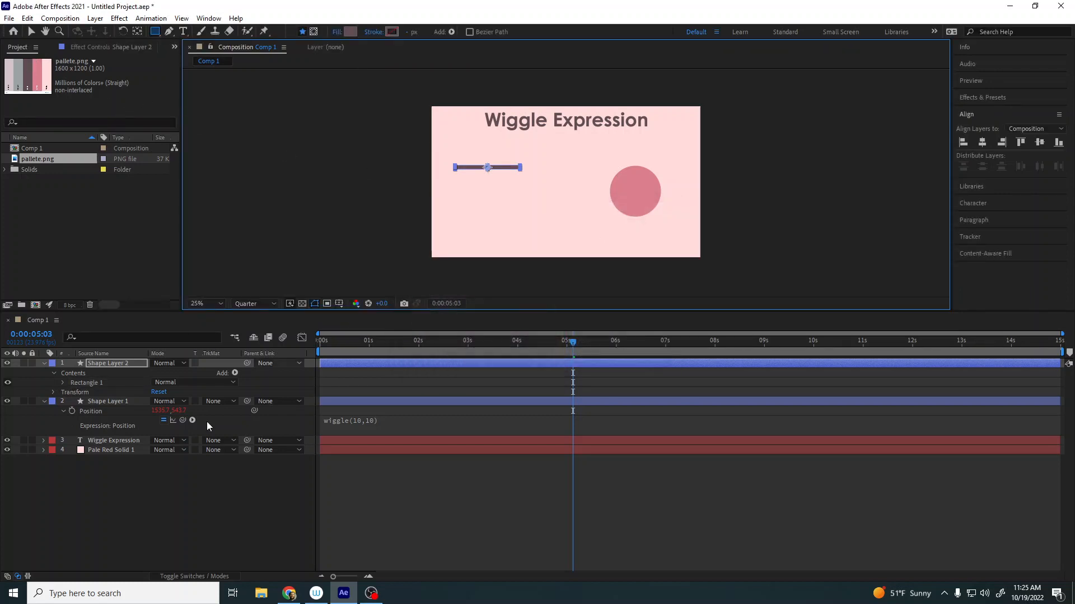
Add a text layer reading "Frequency" above the bar
{"action": "scroll", "coordinate": [462, 213], "scroll_direction": "up", "scroll_amount": 2}
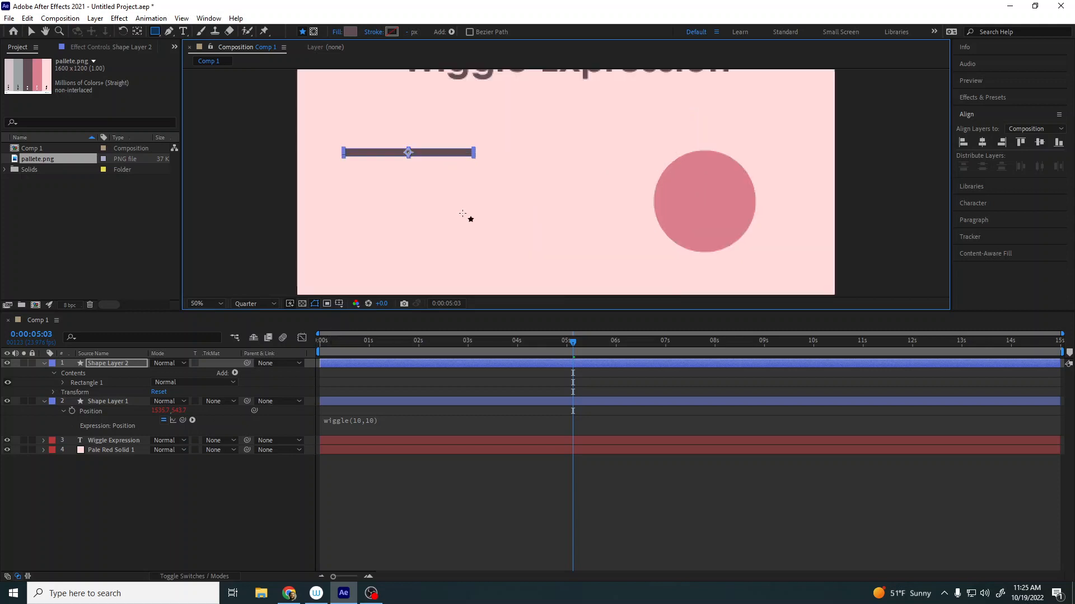
{"action": "left_click_drag", "start_coordinate": [393, 207], "coordinate": [455, 234]}
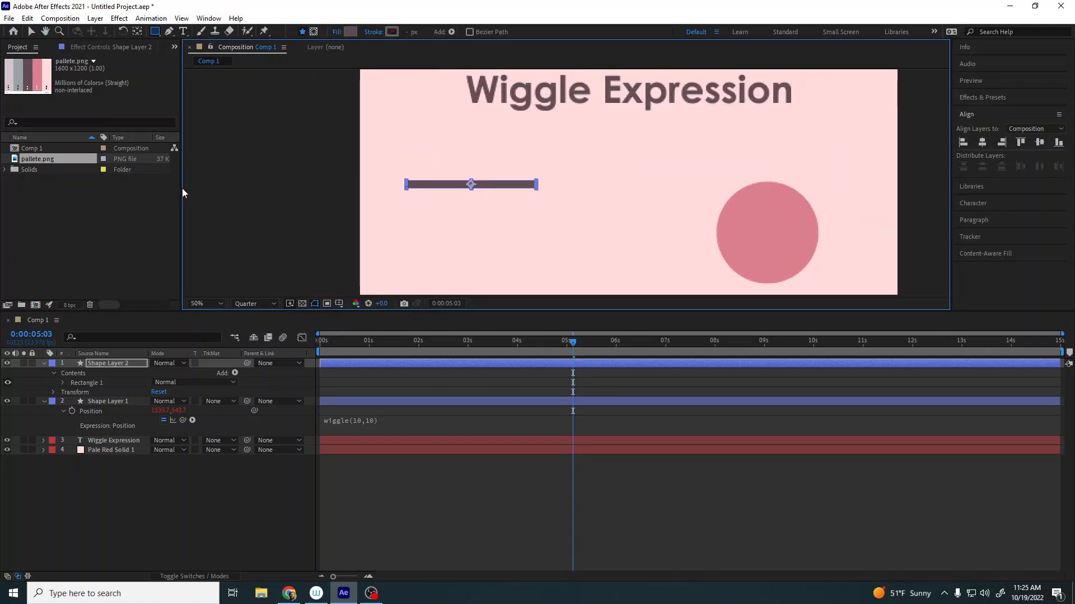
{"action": "left_click", "coordinate": [183, 31]}
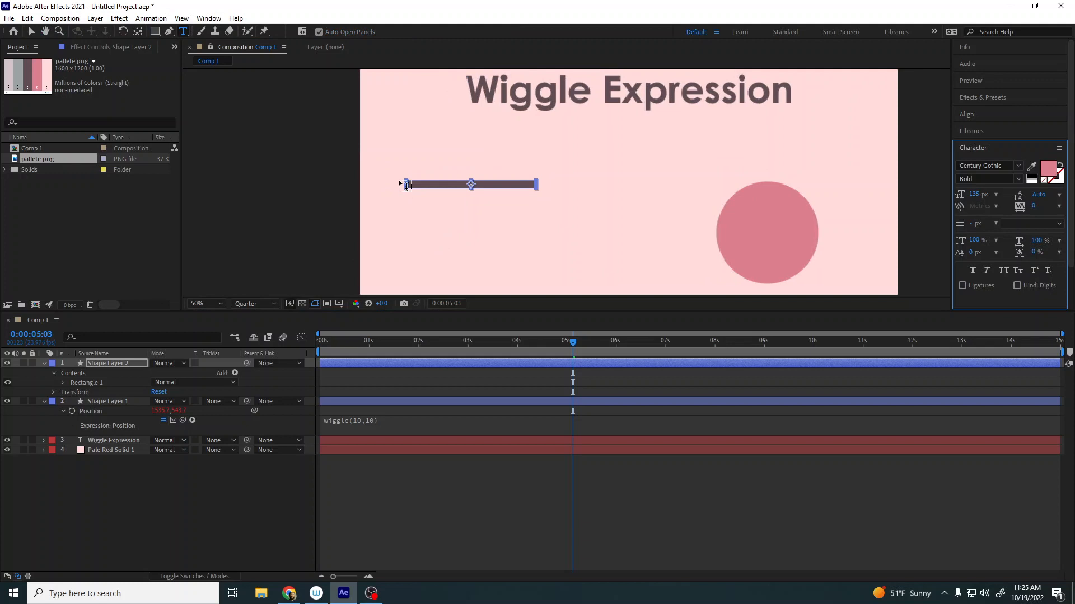
{"action": "left_click", "coordinate": [404, 147]}
{"action": "type", "text": "Frequency"}
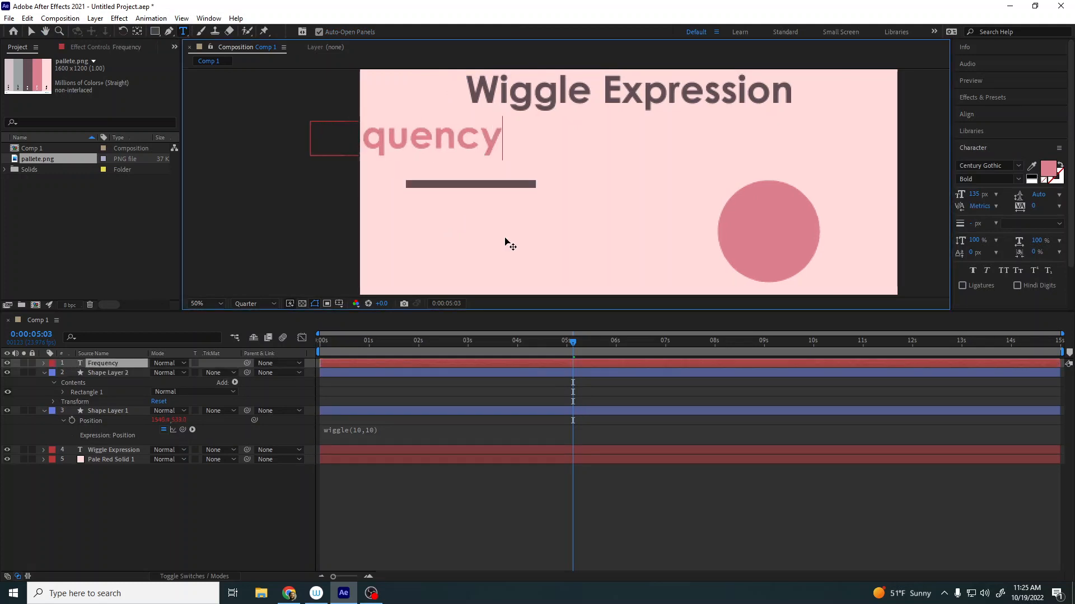
Recolour the Frequency text with the title's dark mauve and set its font size to 71 px
{"action": "double_click", "coordinate": [459, 133]}
{"action": "left_click", "coordinate": [1032, 165]}
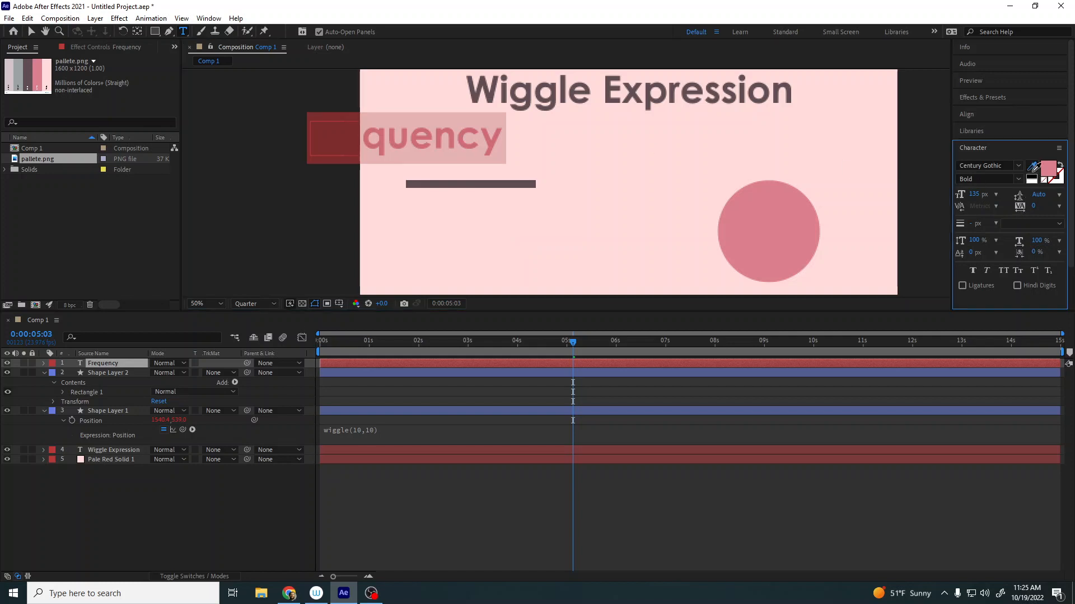
{"action": "left_click", "coordinate": [722, 92]}
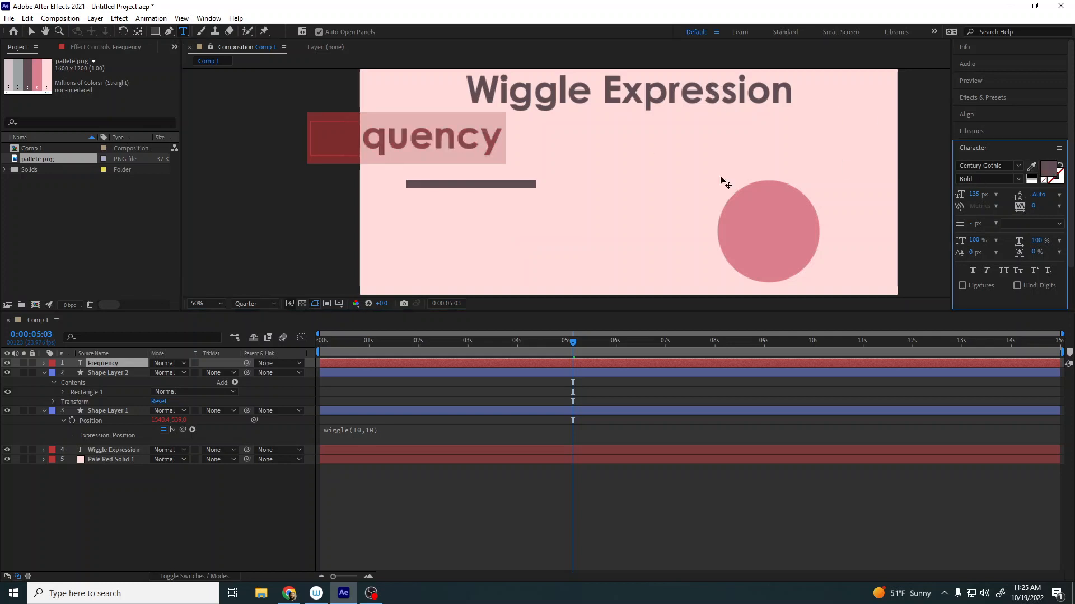
{"action": "left_click_drag", "start_coordinate": [974, 196], "coordinate": [934, 193]}
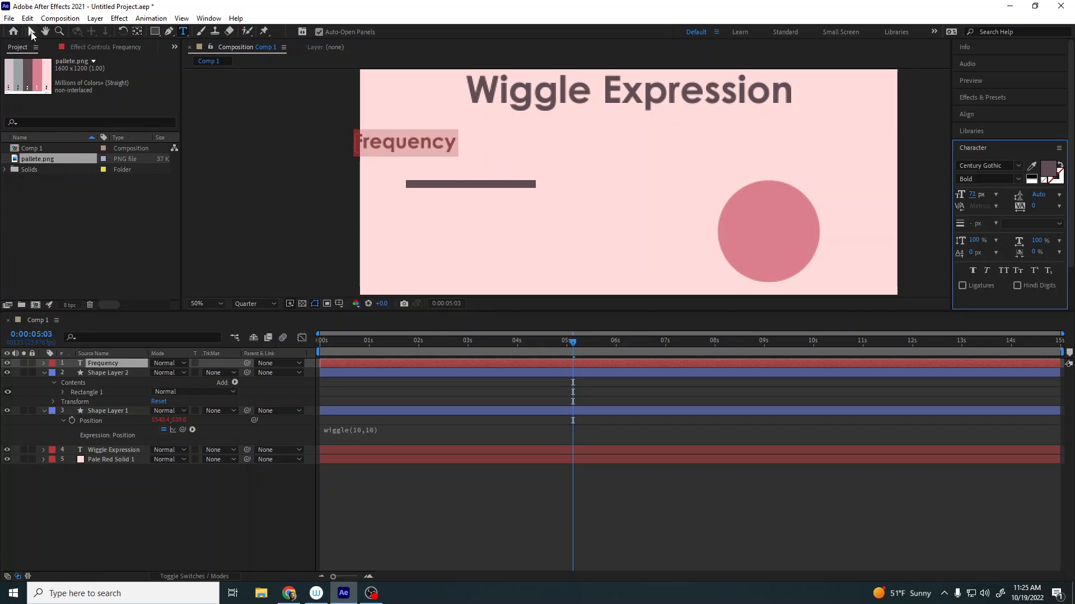
Move the Frequency text over the bar and align the left edges of the text and the bar
{"action": "left_click", "coordinate": [32, 32]}
{"action": "left_click_drag", "start_coordinate": [441, 148], "coordinate": [494, 150]}
{"action": "left_click", "coordinate": [488, 183]}
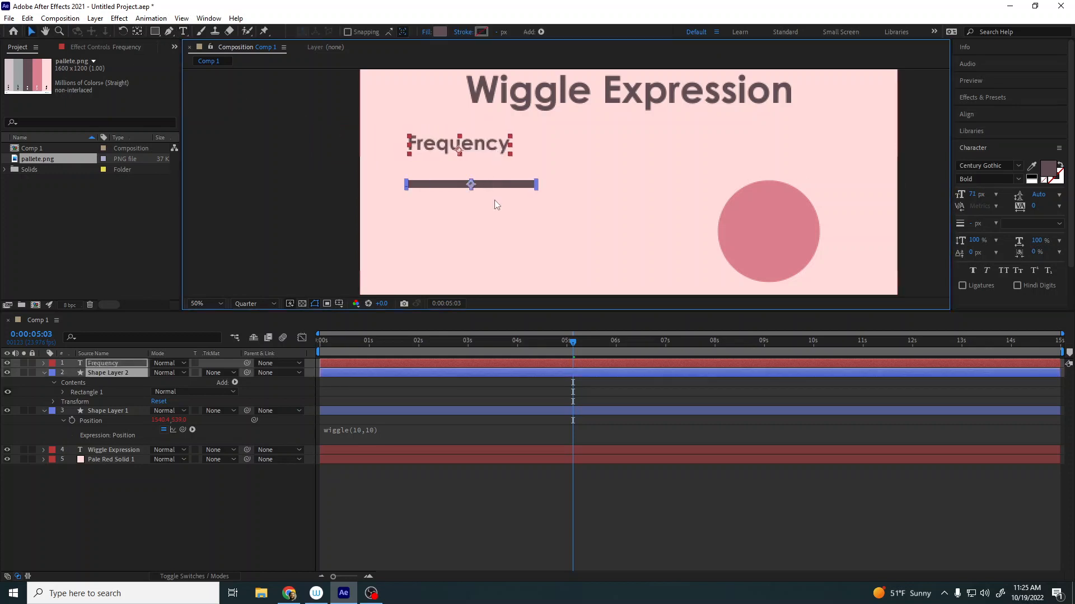
{"action": "left_click", "coordinate": [967, 114]}
{"action": "left_click", "coordinate": [963, 144]}
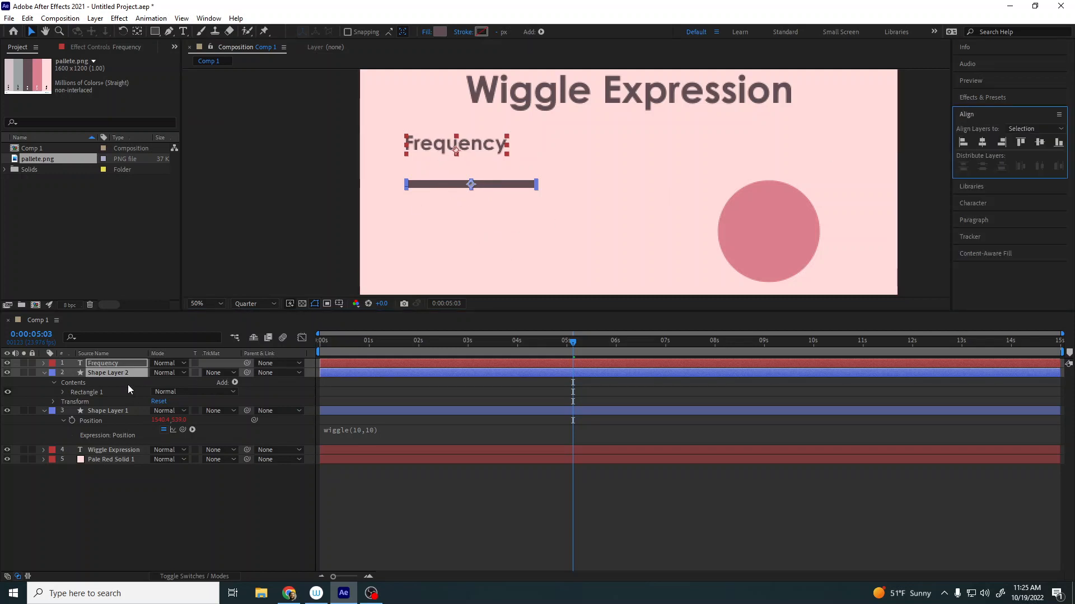
Duplicate the Frequency text and bar together and place the copies directly below the originals
{"action": "key", "text": "ctrl+d"}
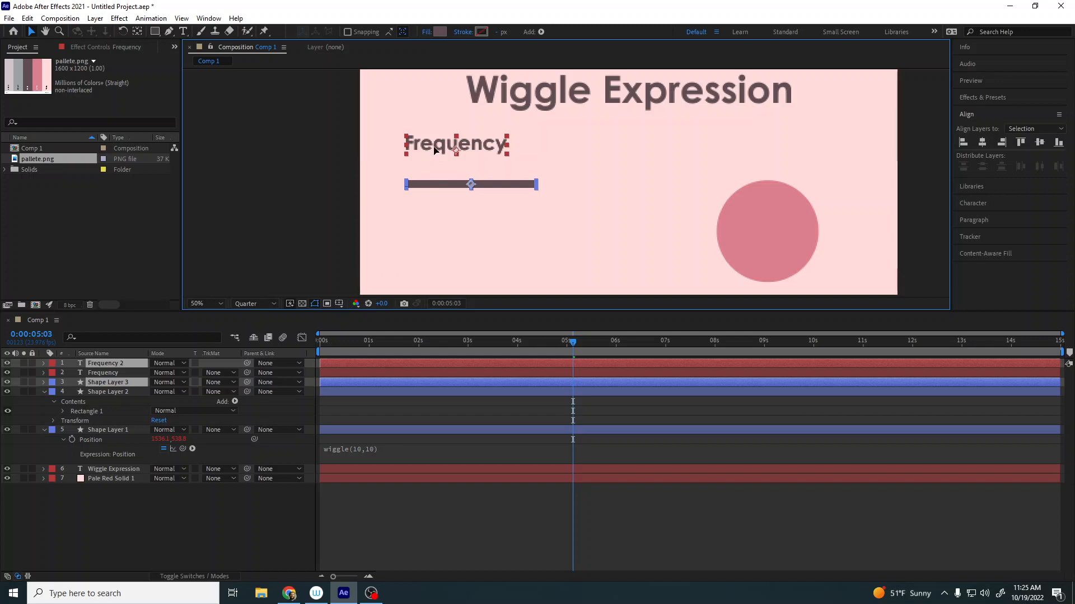
{"action": "left_click_drag", "start_coordinate": [435, 147], "coordinate": [434, 242]}
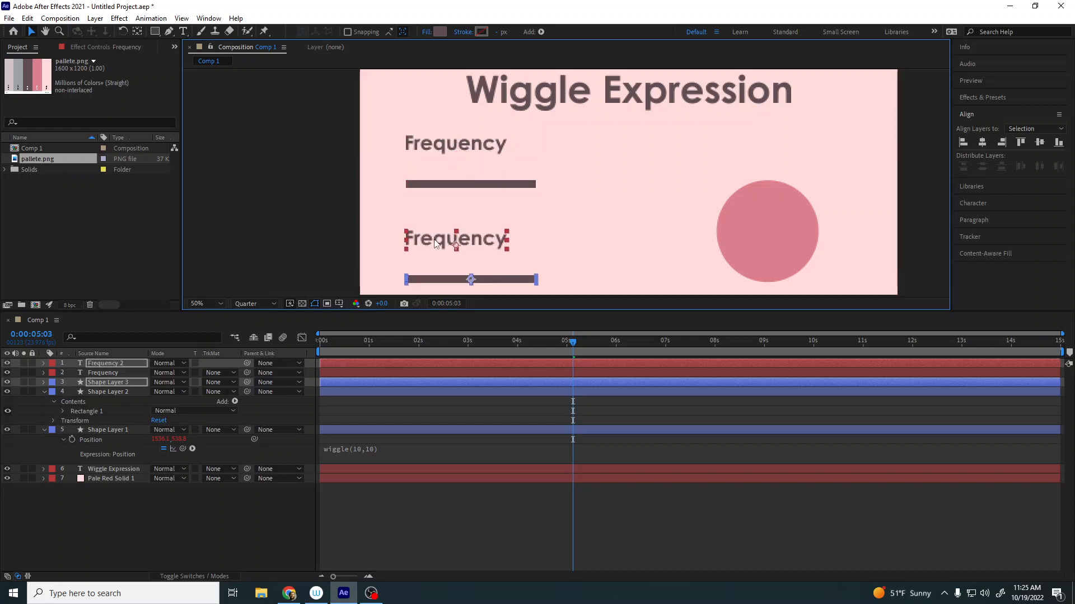
{"action": "left_click", "coordinate": [550, 248]}
Replace the wording of the lower Frequency text with "Amplitude"
{"action": "double_click", "coordinate": [468, 240]}
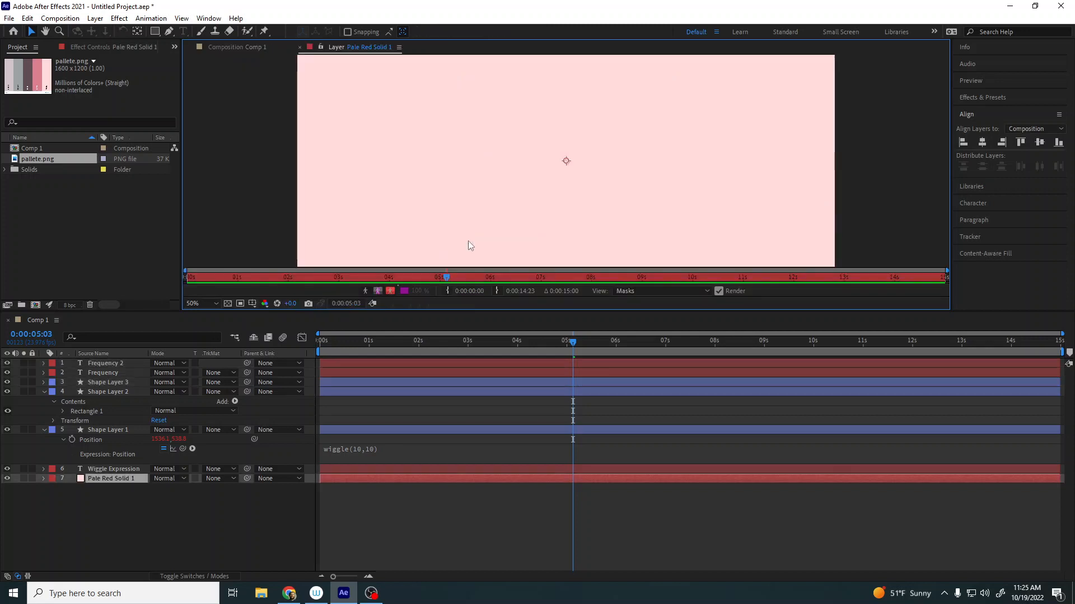
{"action": "left_click", "coordinate": [246, 48]}
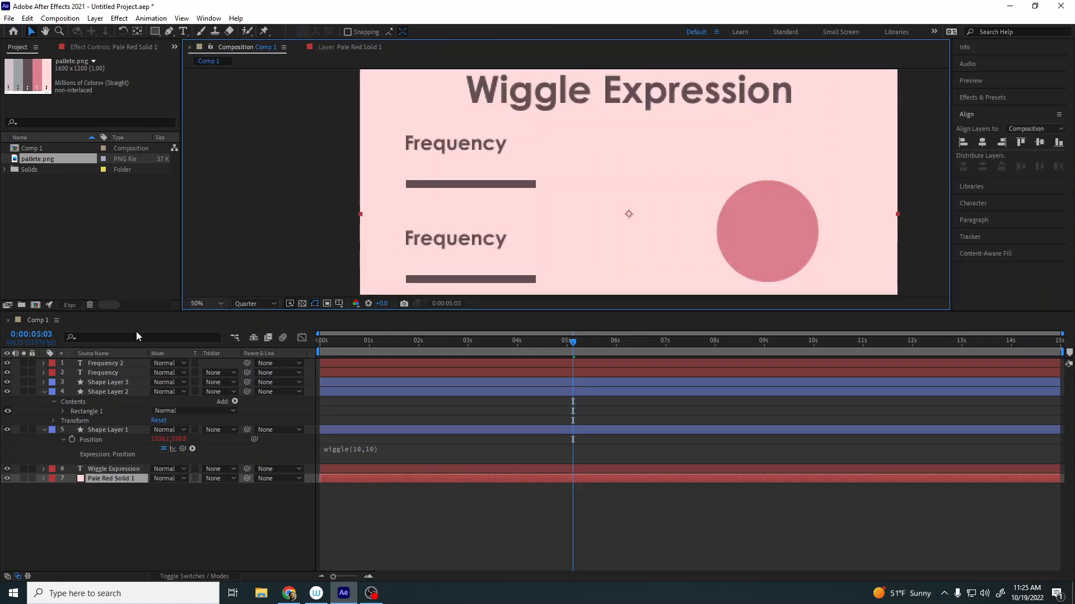
{"action": "left_click", "coordinate": [109, 365]}
{"action": "double_click", "coordinate": [446, 241]}
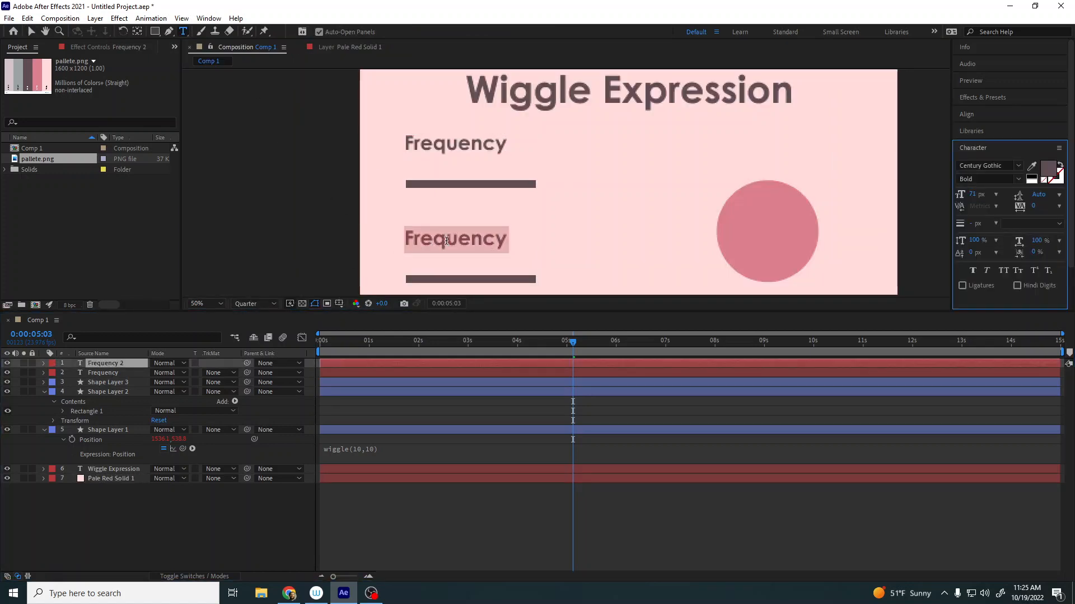
{"action": "type", "text": "Amplitude"}
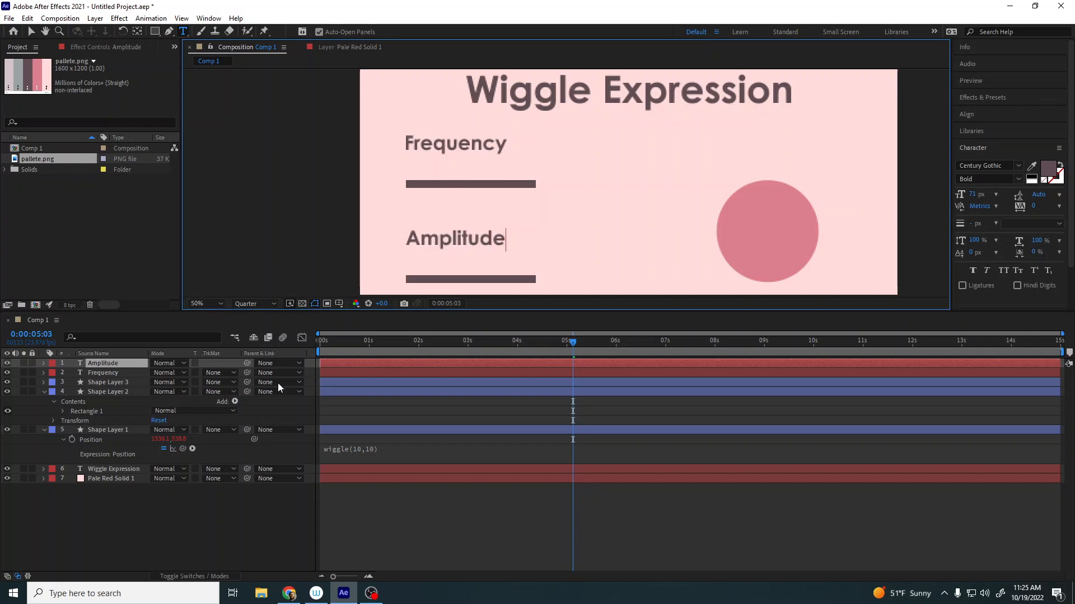
{"action": "left_click", "coordinate": [239, 536]}
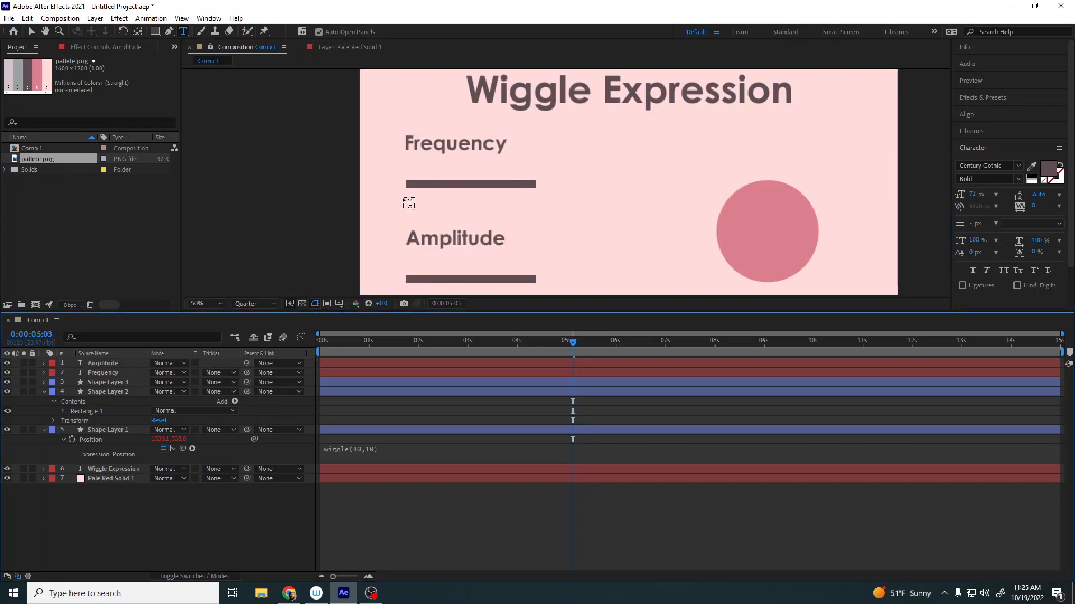
Move the Frequency and Amplitude texts and both bars together slightly down in the composition
{"action": "left_click", "coordinate": [105, 363]}
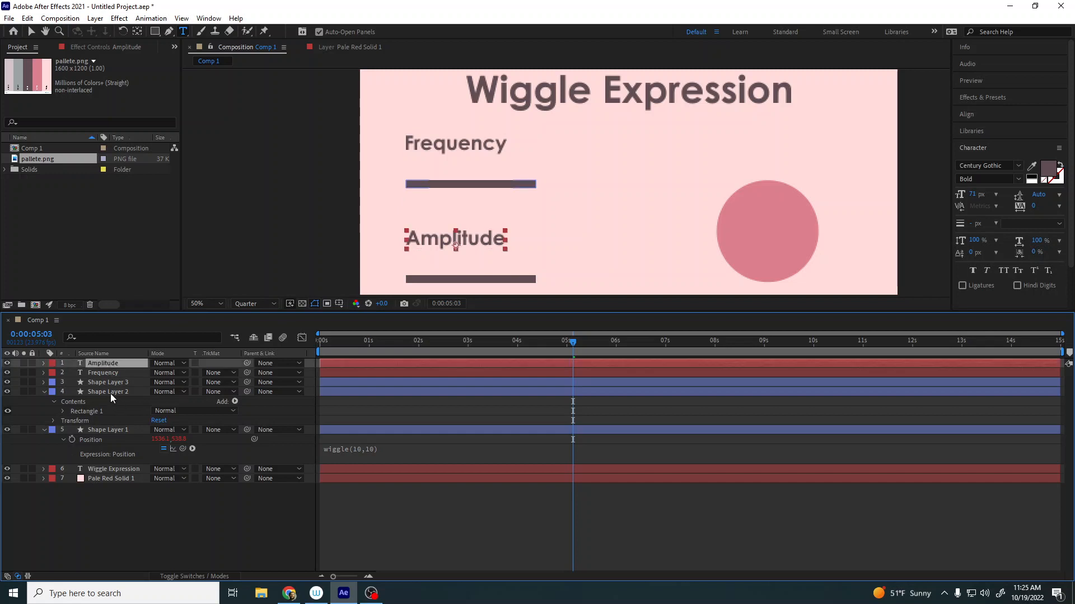
{"action": "left_click", "coordinate": [110, 394]}
{"action": "left_click", "coordinate": [159, 553]}
{"action": "key", "text": "space"}
{"action": "left_click_drag", "start_coordinate": [457, 221], "coordinate": [455, 164]}
{"action": "key", "text": "comma"}
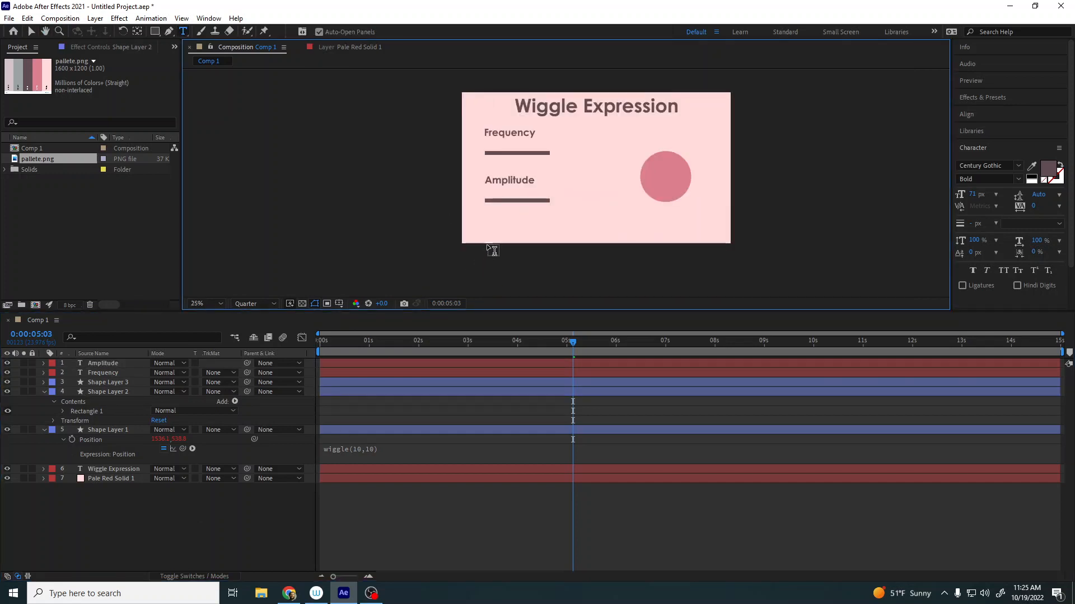
{"action": "key", "text": "v"}
{"action": "left_click", "coordinate": [504, 137]}
{"action": "left_click", "coordinate": [526, 153], "text": "shift"}
{"action": "left_click", "coordinate": [506, 182], "text": "shift"}
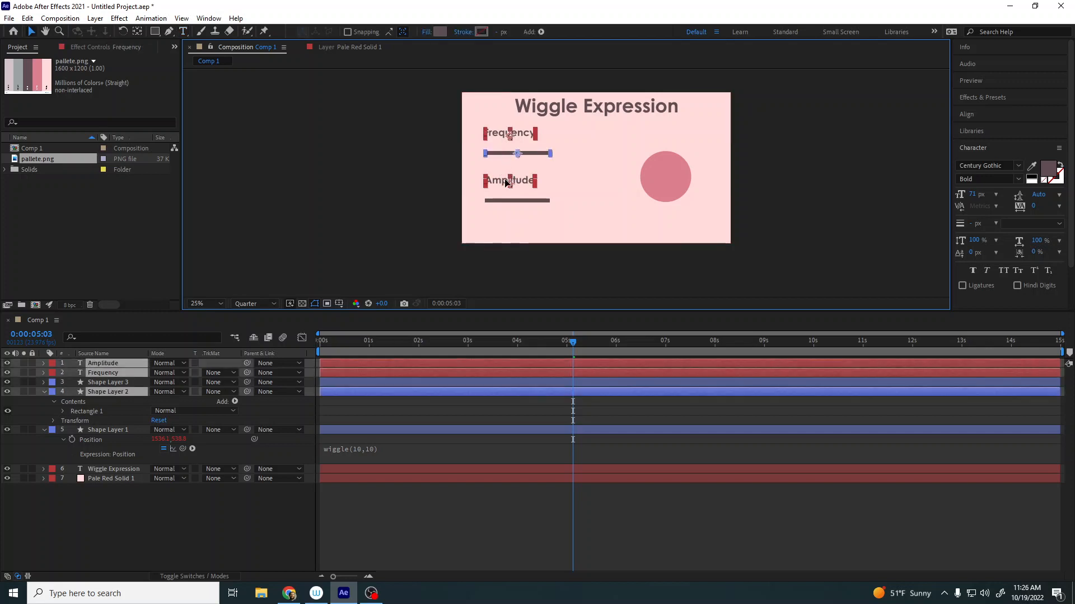
{"action": "left_click", "coordinate": [497, 202], "text": "shift"}
{"action": "left_click_drag", "start_coordinate": [506, 200], "coordinate": [507, 208]}
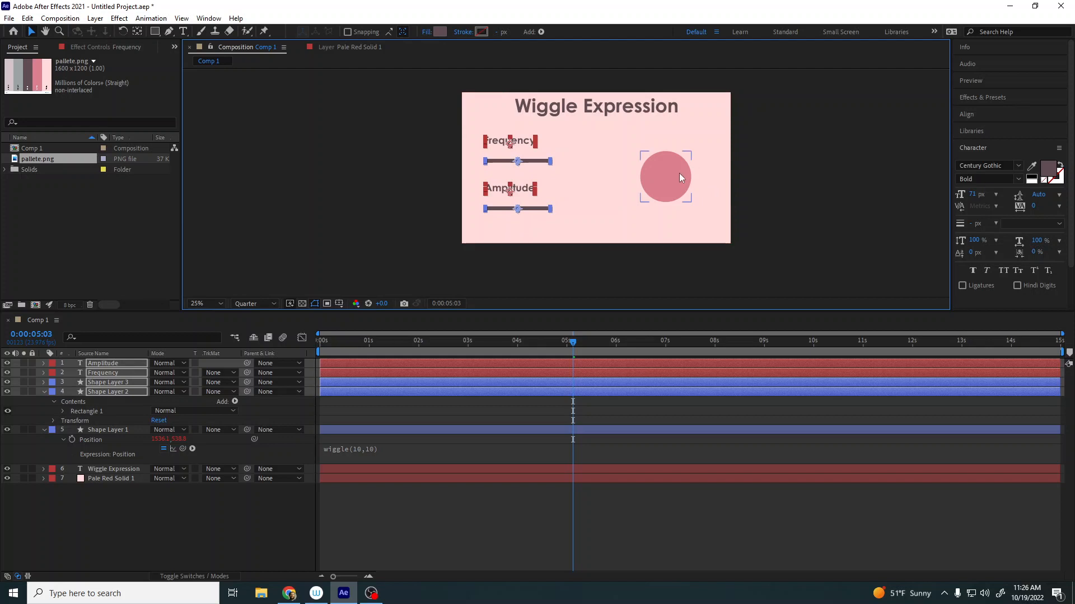
{"action": "key", "text": "Down"}
{"action": "key", "text": "Down"}
{"action": "key", "text": "Down"}
{"action": "key", "text": "Down"}
{"action": "key", "text": "Down"}
{"action": "key", "text": "Down"}
{"action": "key", "text": "Down"}
{"action": "key", "text": "Down"}
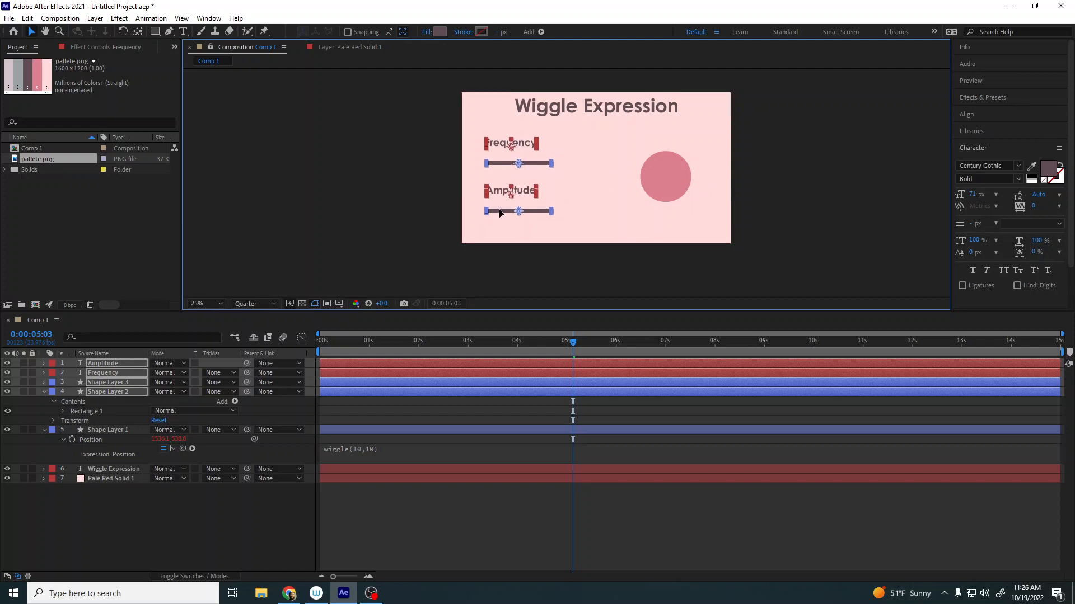
{"action": "left_click", "coordinate": [985, 114]}
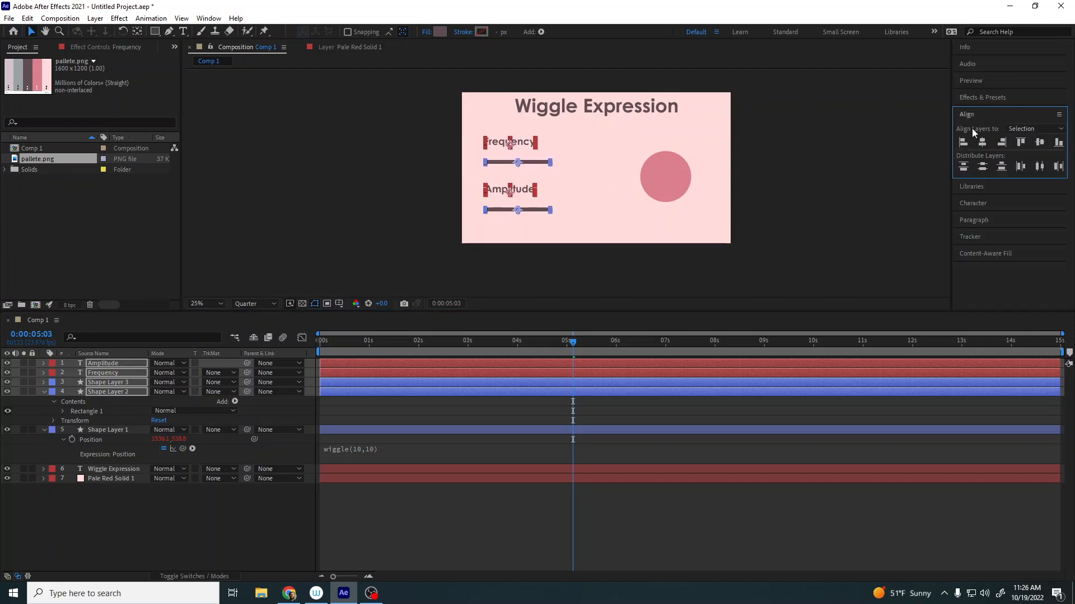
{"action": "left_click", "coordinate": [240, 515]}
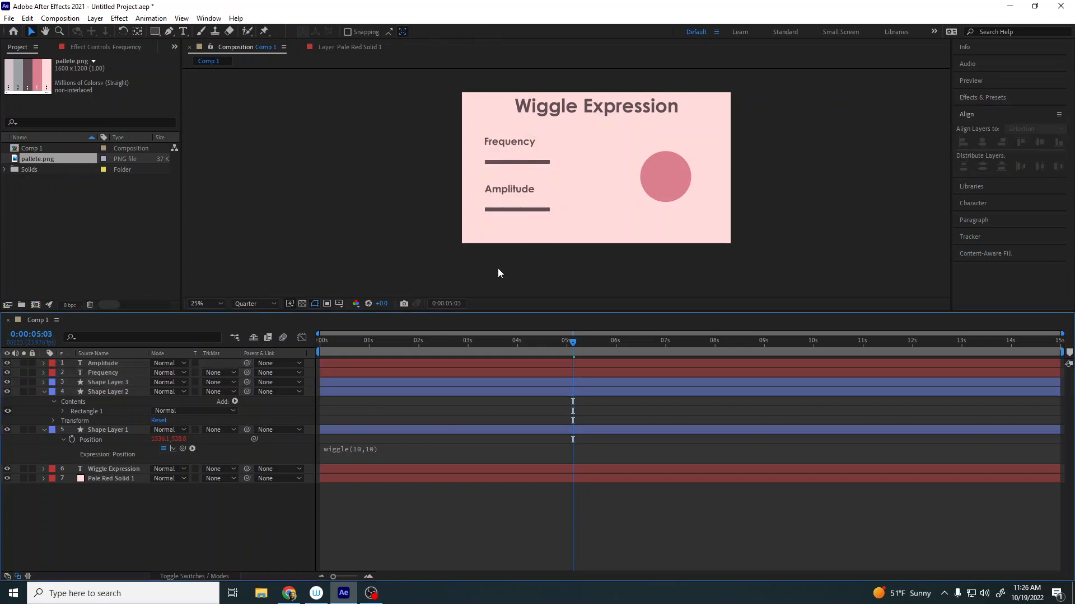
Draw a small circle with the Ellipse tool over the start of the Frequency bar as a slider knob
{"action": "left_click", "coordinate": [154, 32]}
{"action": "left_click_drag", "start_coordinate": [155, 31], "coordinate": [185, 64]}
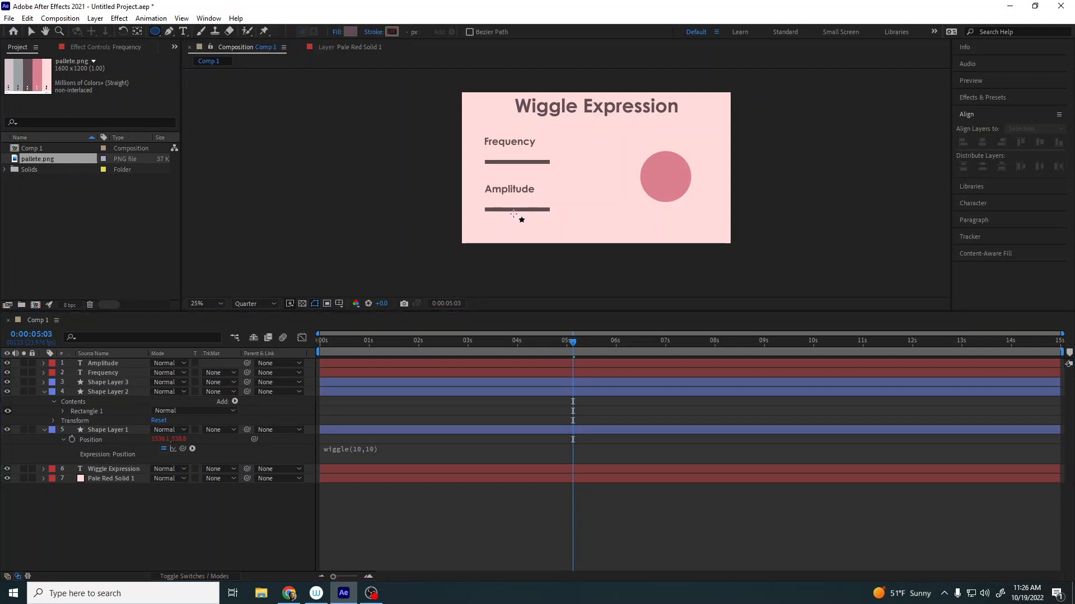
{"action": "scroll", "coordinate": [497, 157], "scroll_direction": "up", "scroll_amount": 3}
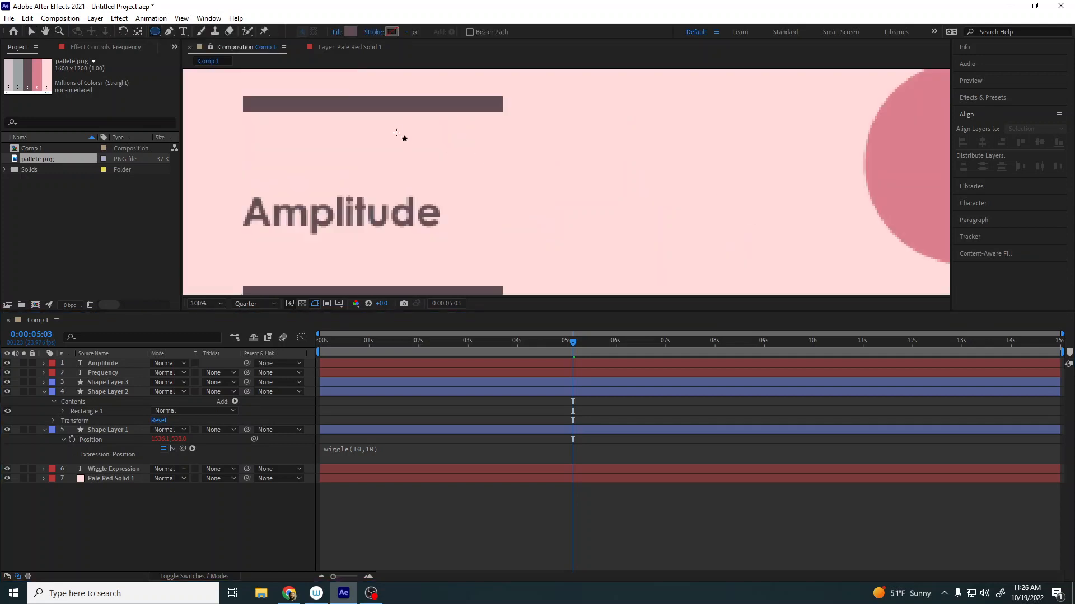
{"action": "key", "text": "space"}
{"action": "left_click_drag", "start_coordinate": [398, 134], "coordinate": [487, 203]}
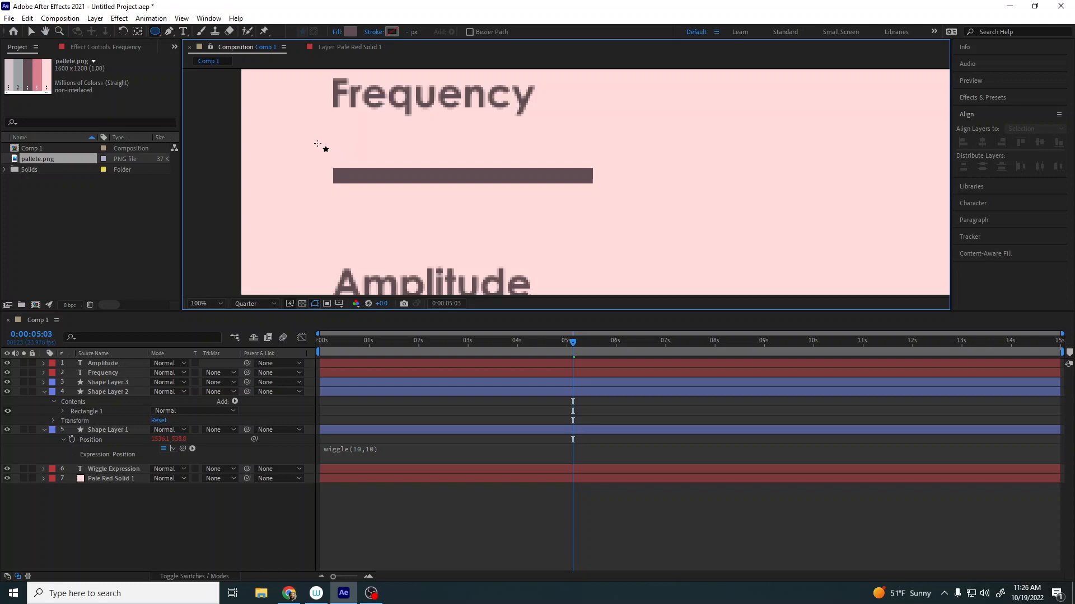
{"action": "left_click_drag", "start_coordinate": [317, 144], "coordinate": [383, 209]}
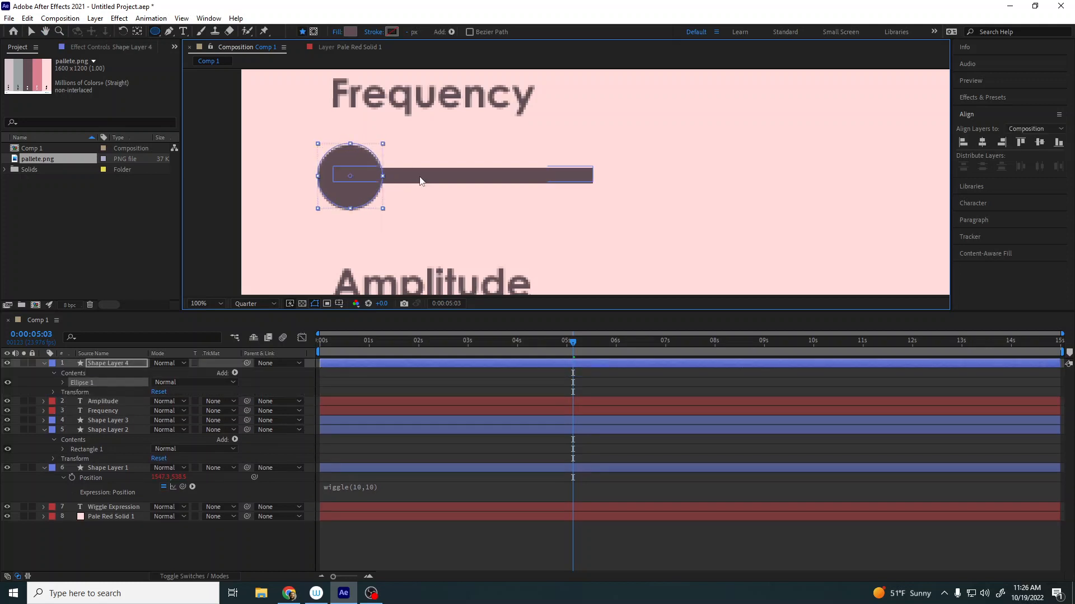
{"action": "key", "text": "v"}
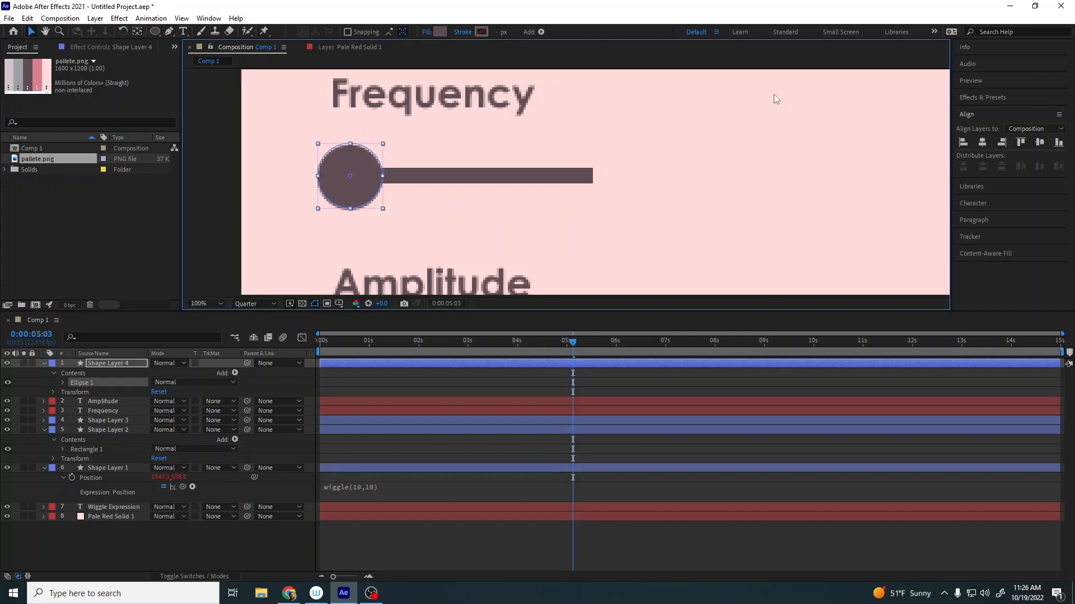
Recolour the circle's fill with the grey 9DA3A4 sampled from the palette image
{"action": "left_click", "coordinate": [439, 35]}
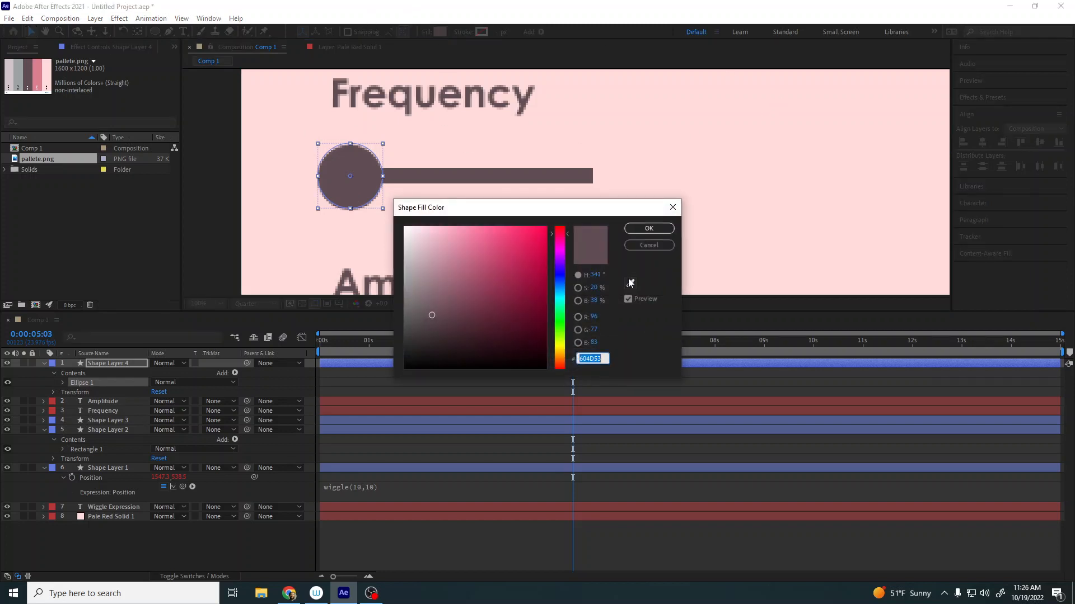
{"action": "left_click", "coordinate": [630, 282]}
{"action": "left_click", "coordinate": [22, 74]}
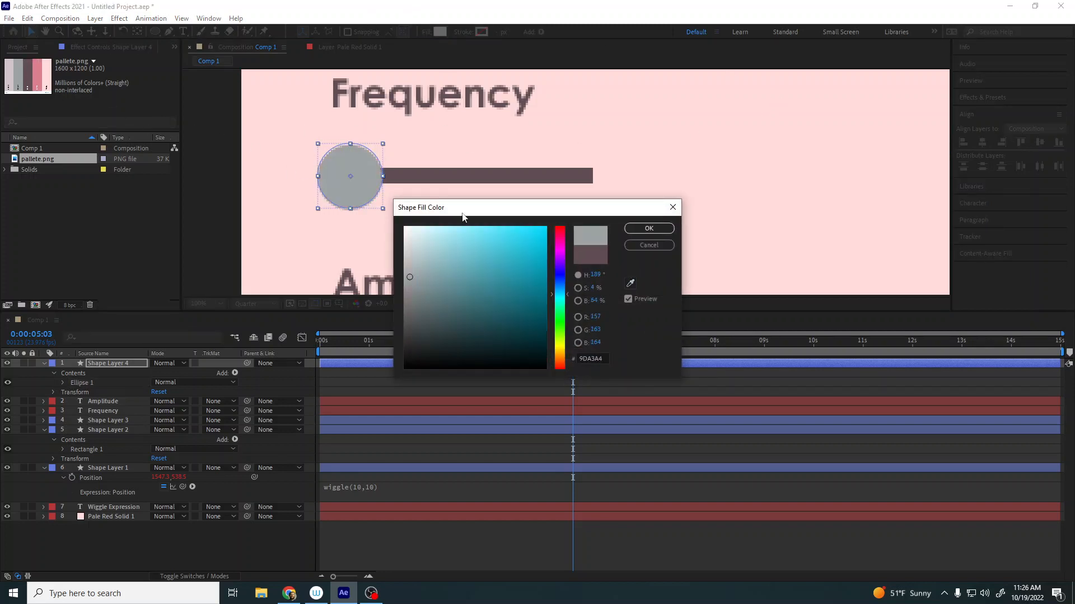
{"action": "left_click", "coordinate": [649, 228]}
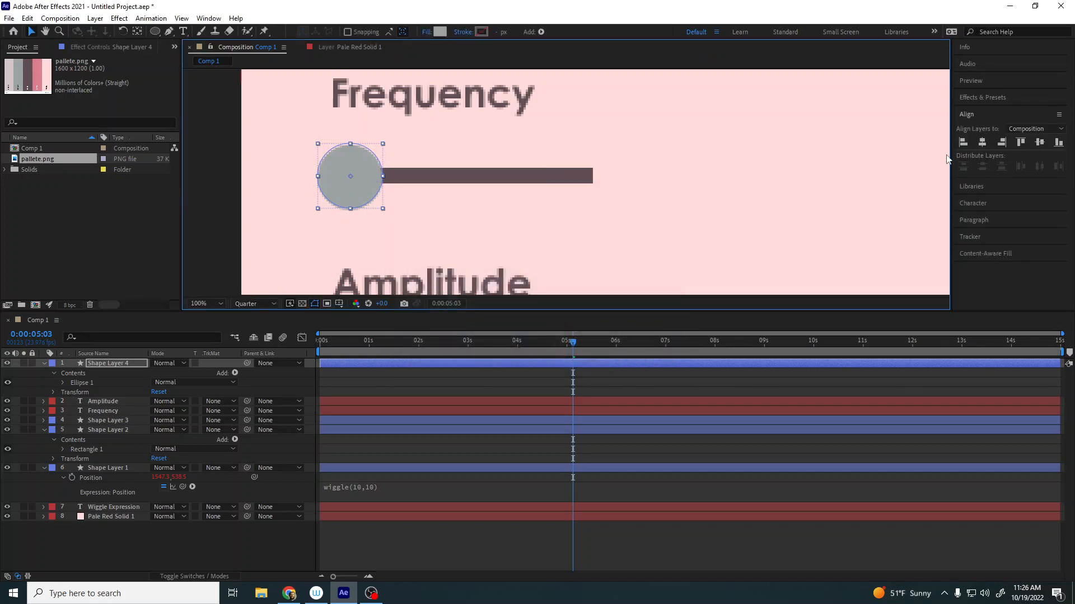
Align the vertical centres of the grey circle and the Frequency bar
{"action": "left_click", "coordinate": [535, 177], "text": "shift"}
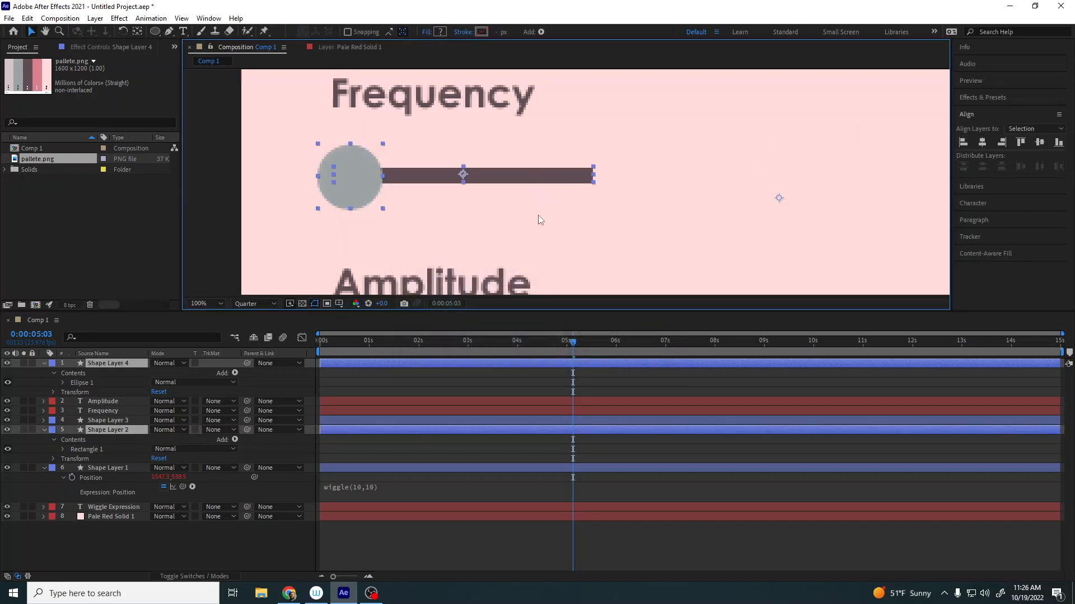
{"action": "left_click", "coordinate": [386, 220]}
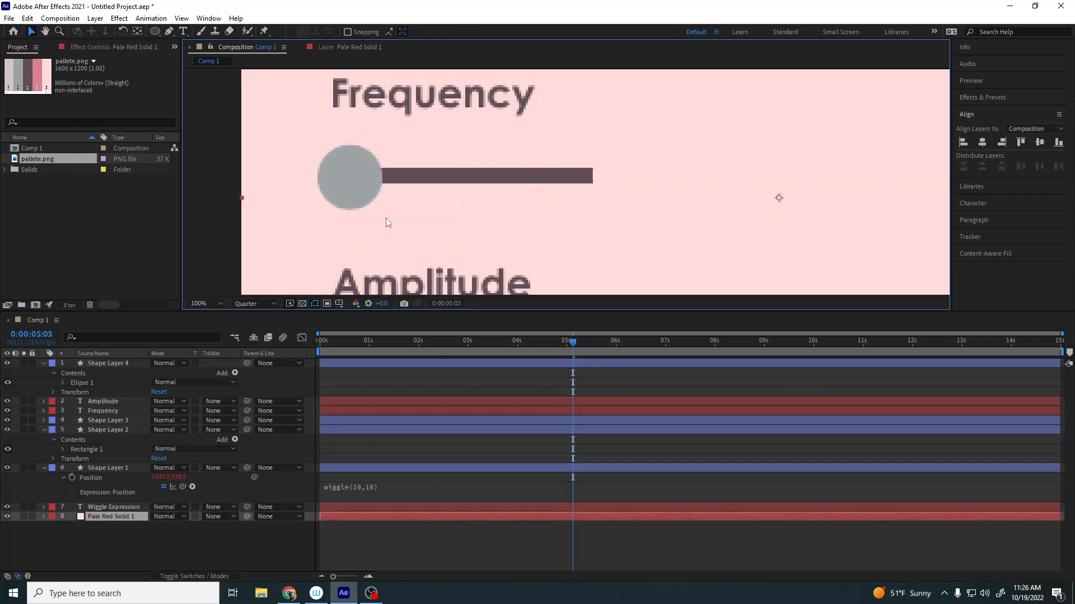
{"action": "left_click", "coordinate": [113, 362]}
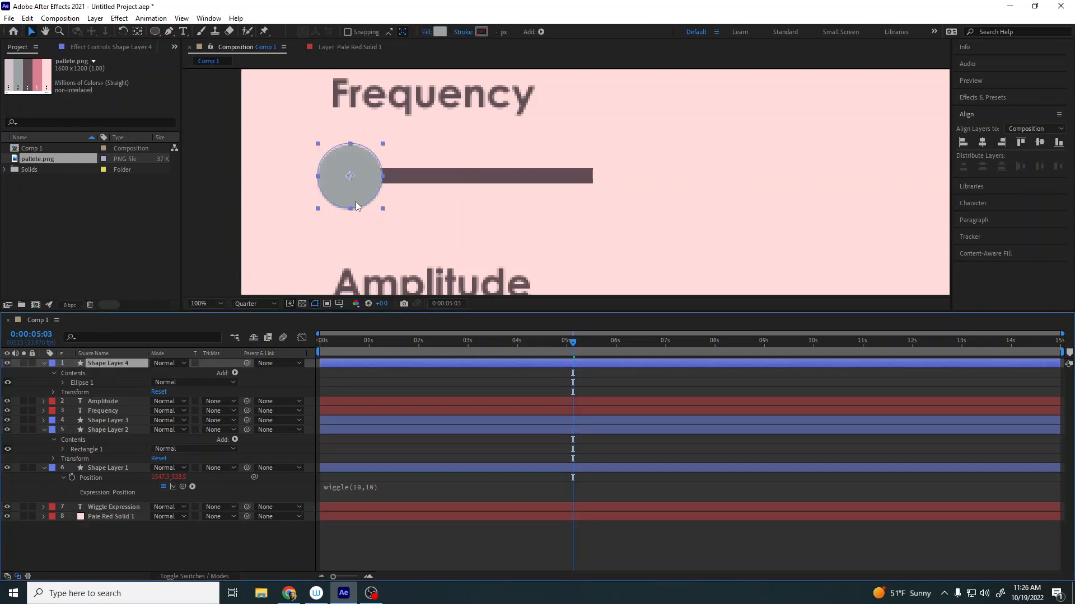
{"action": "left_click", "coordinate": [440, 174], "text": "shift"}
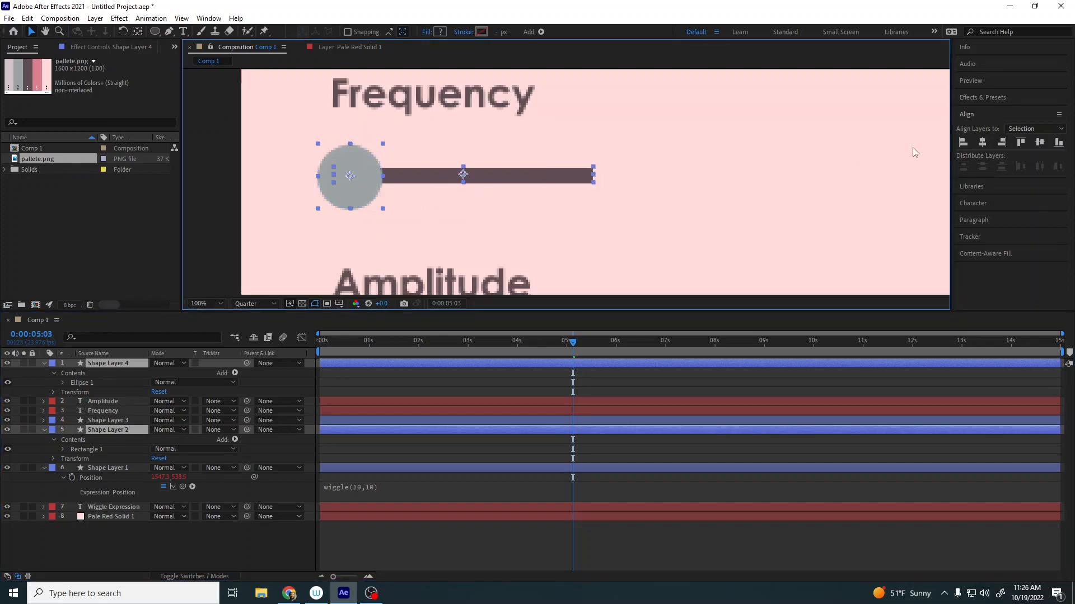
{"action": "left_click", "coordinate": [1039, 143]}
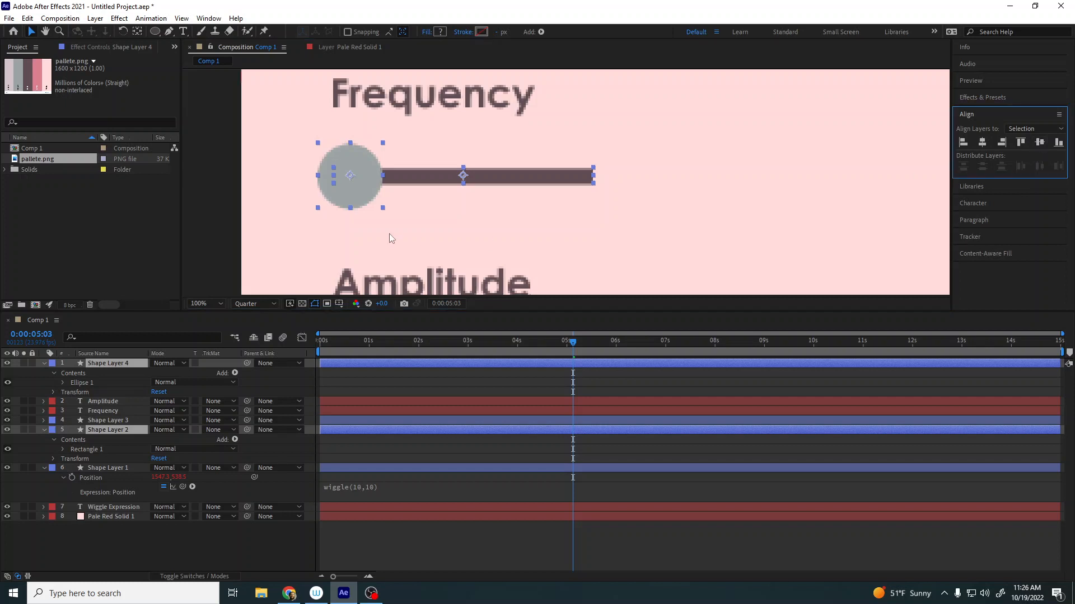
Duplicate the grey circle and move the copy straight down onto the start of the Amplitude bar
{"action": "scroll", "coordinate": [390, 232], "scroll_direction": "down", "scroll_amount": 2}
{"action": "scroll", "coordinate": [445, 252], "scroll_direction": "down", "scroll_amount": 1}
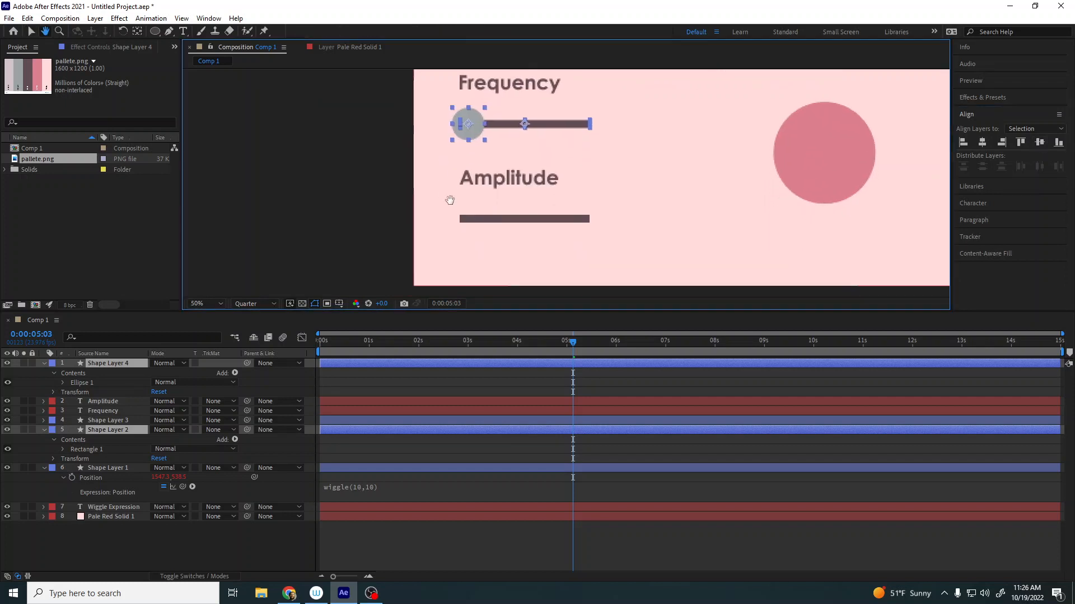
{"action": "left_click", "coordinate": [413, 242]}
{"action": "left_click", "coordinate": [100, 364]}
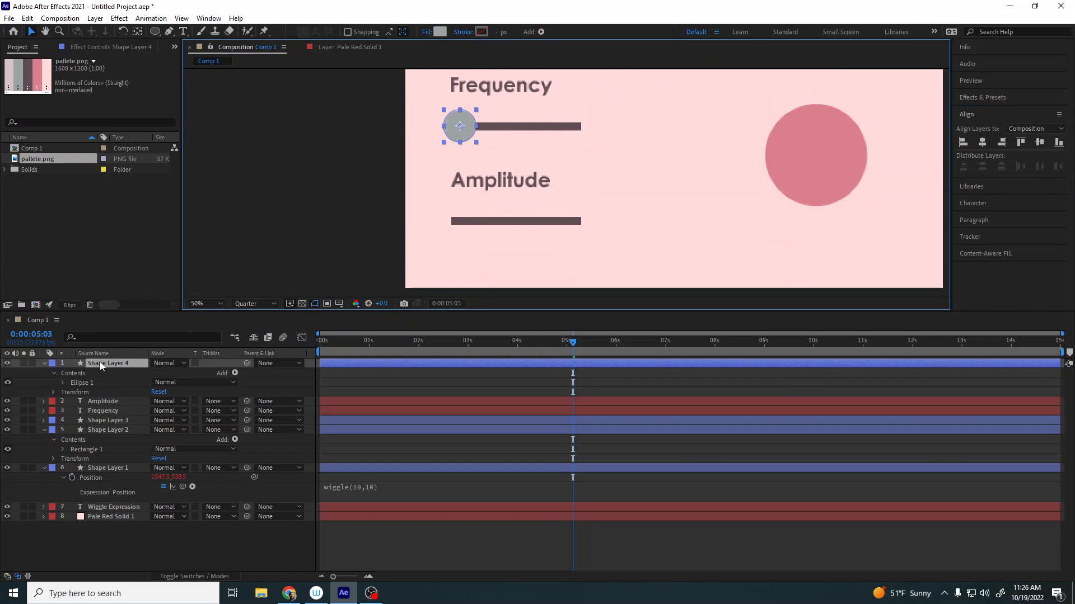
{"action": "key", "text": "ctrl+d"}
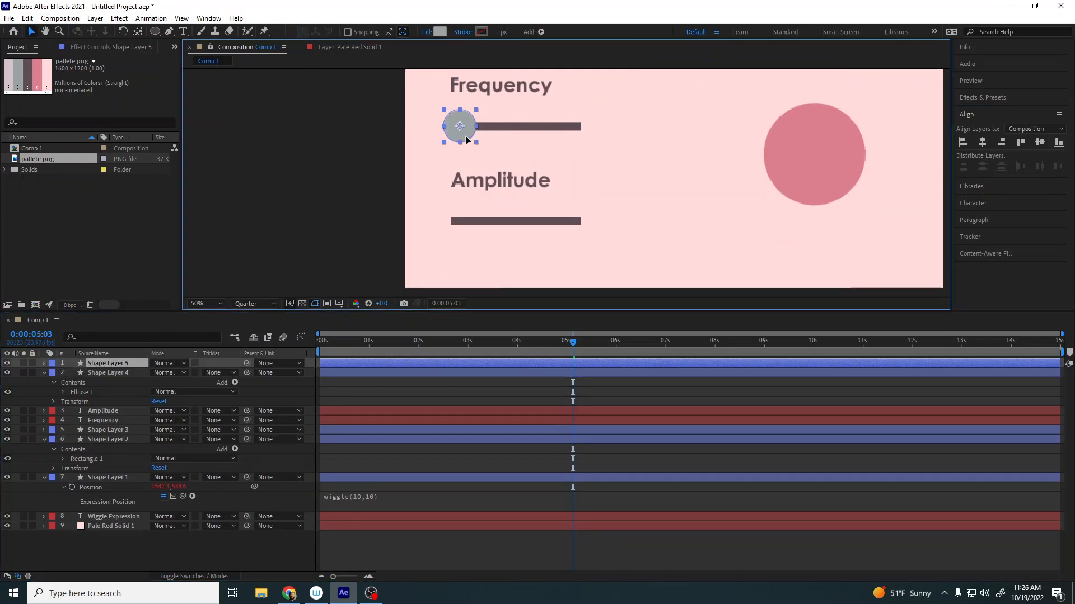
{"action": "left_click_drag", "start_coordinate": [466, 139], "coordinate": [464, 233]}
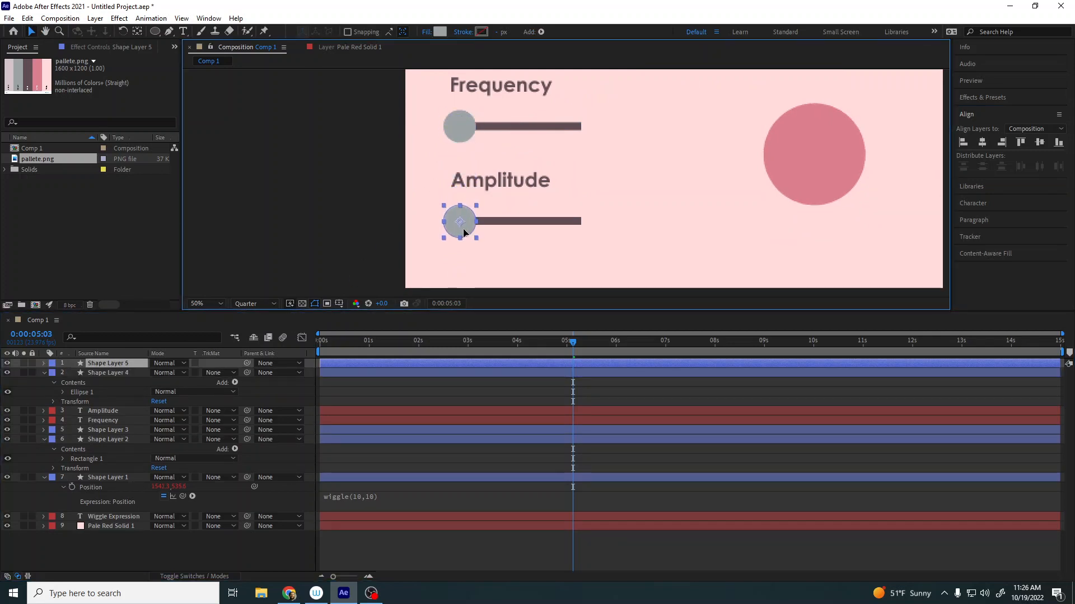
Align the vertical centres of the copied circle and the Amplitude bar
{"action": "left_click", "coordinate": [506, 222], "text": "shift"}
{"action": "left_click", "coordinate": [1039, 144]}
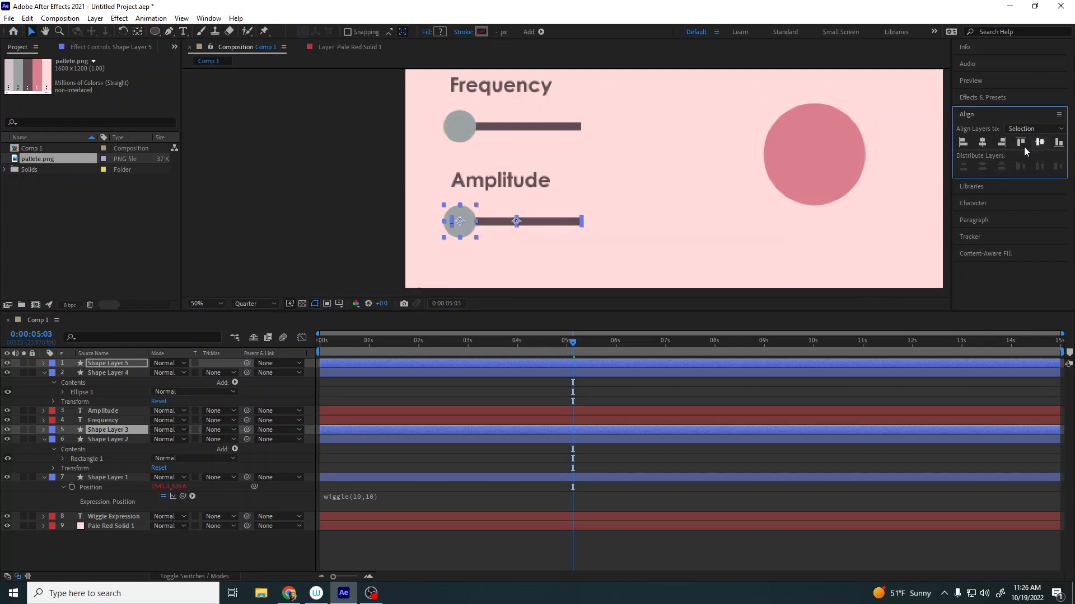
{"action": "left_click", "coordinate": [145, 549]}
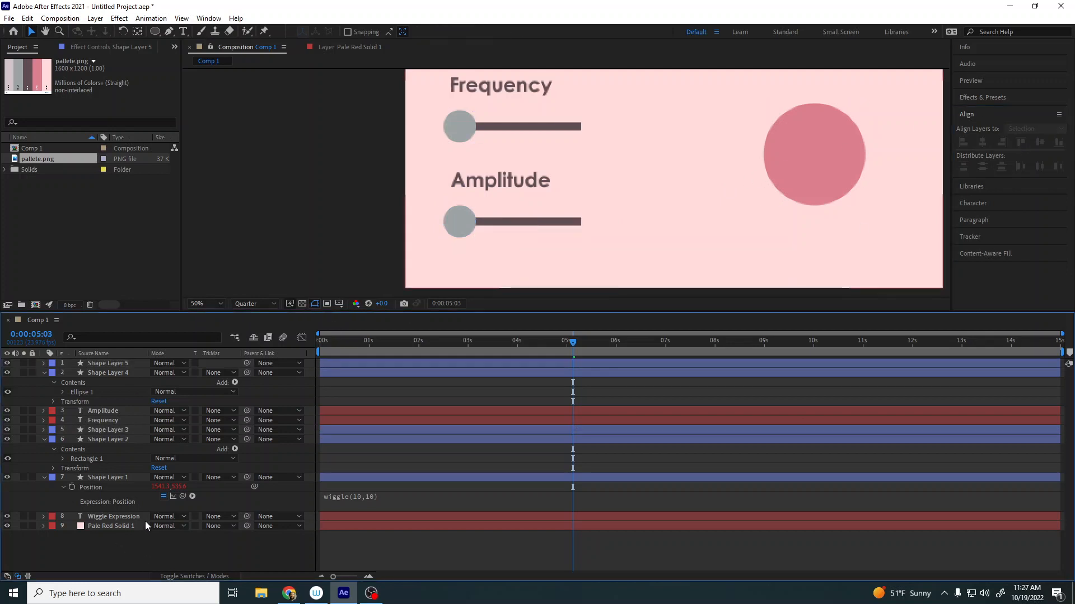
Reorder the text layers so that Amplitude sits directly below Frequency in the layer stack
{"action": "left_click", "coordinate": [112, 431]}
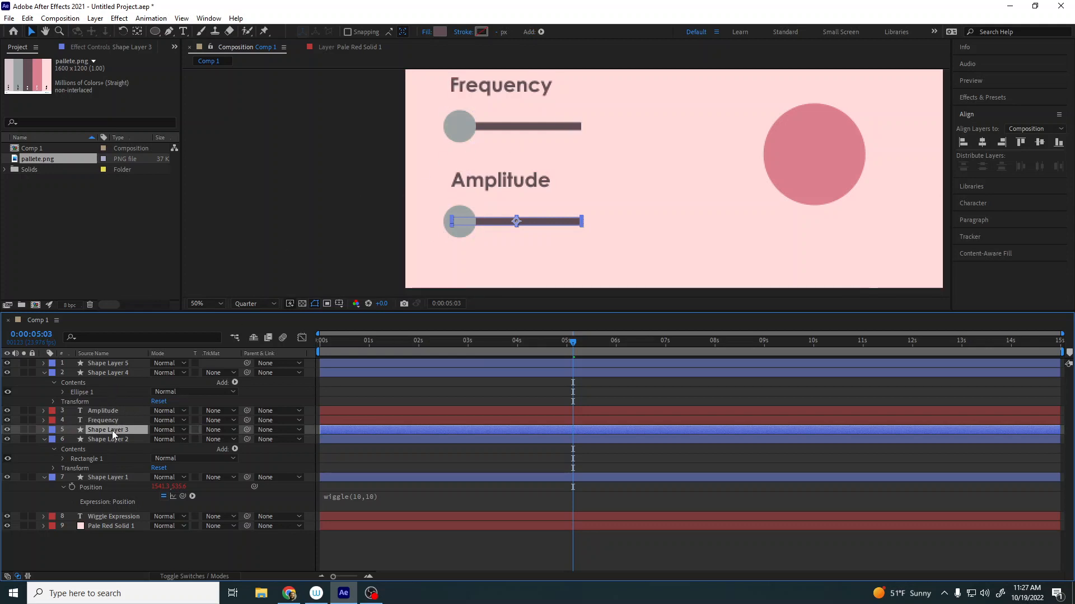
{"action": "left_click", "coordinate": [111, 418]}
{"action": "left_click_drag", "start_coordinate": [109, 411], "coordinate": [109, 425]}
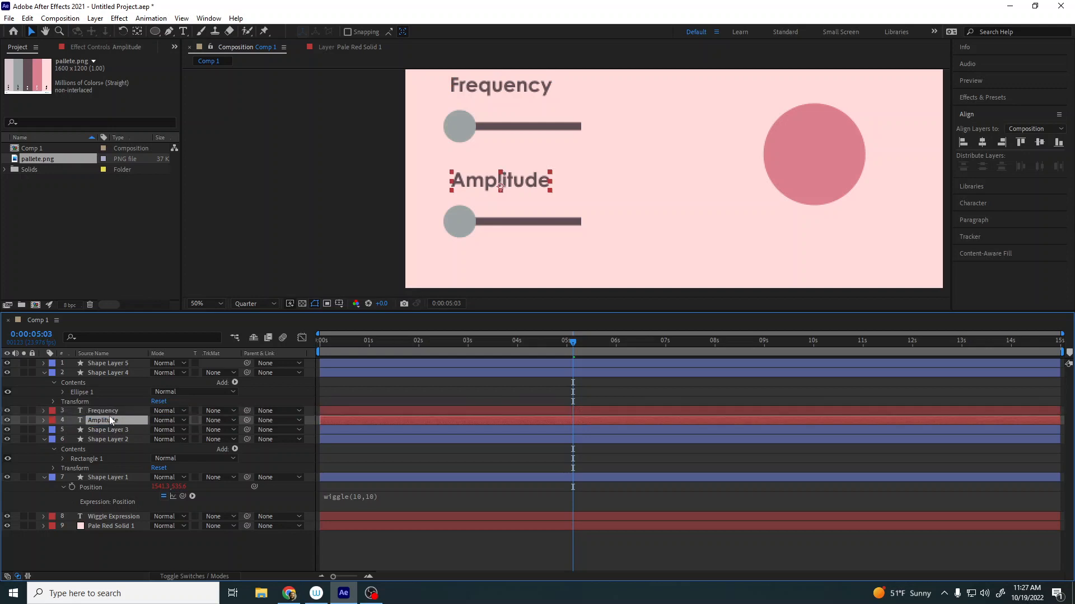
{"action": "left_click", "coordinate": [109, 414]}
{"action": "left_click", "coordinate": [515, 119]}
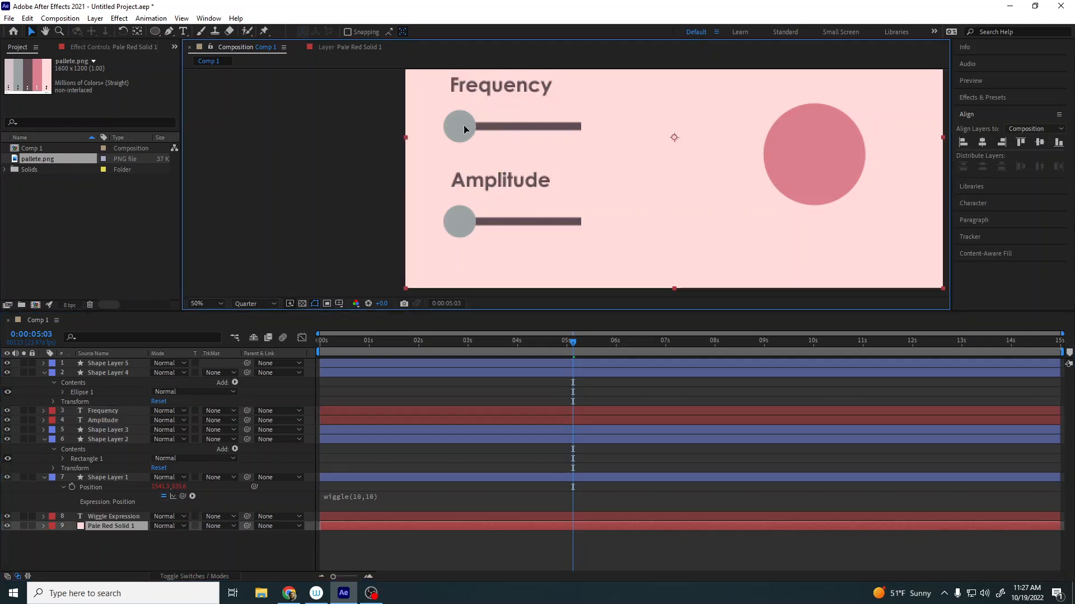
Move the Frequency bar's grey circle layer to the top of the layer stack and rename it Frequency Slider
{"action": "left_click", "coordinate": [109, 372]}
{"action": "left_click", "coordinate": [107, 364]}
{"action": "left_click", "coordinate": [117, 374]}
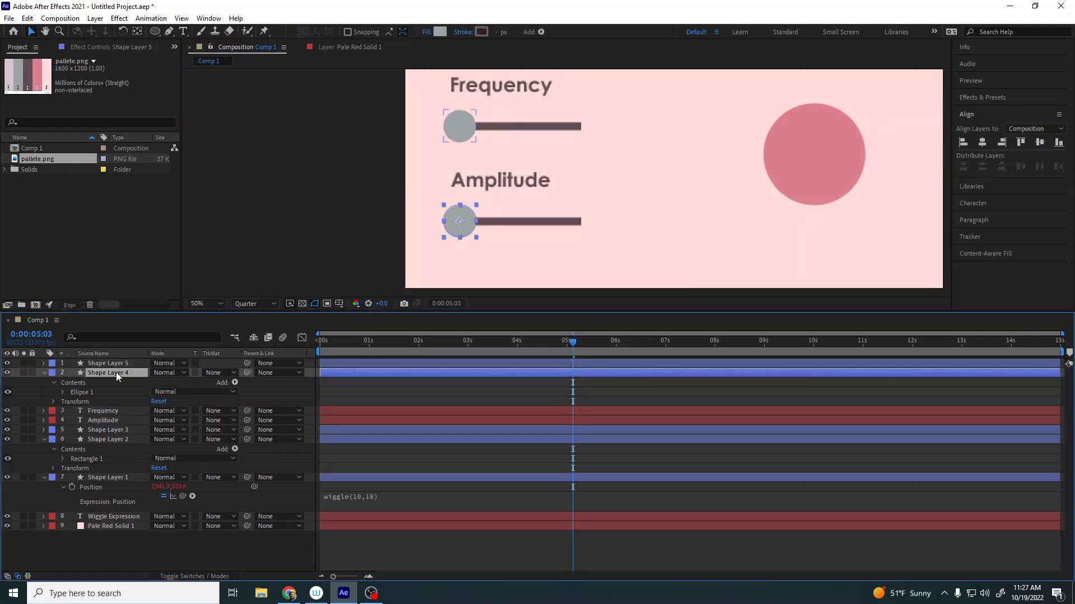
{"action": "left_click_drag", "start_coordinate": [112, 367], "coordinate": [113, 364]}
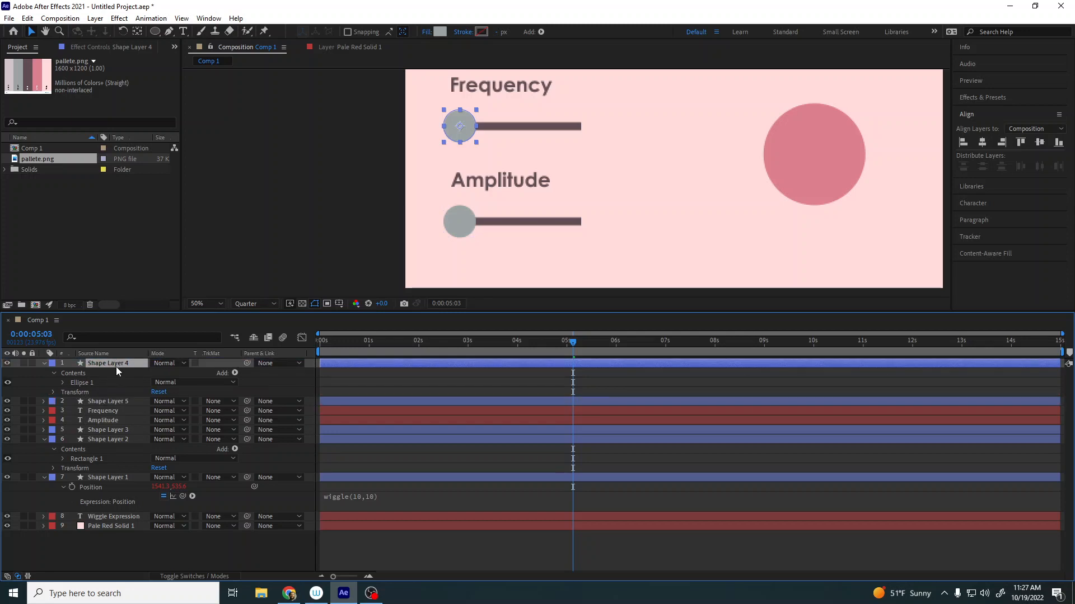
{"action": "key", "text": "Return"}
{"action": "type", "text": "Frequency"}
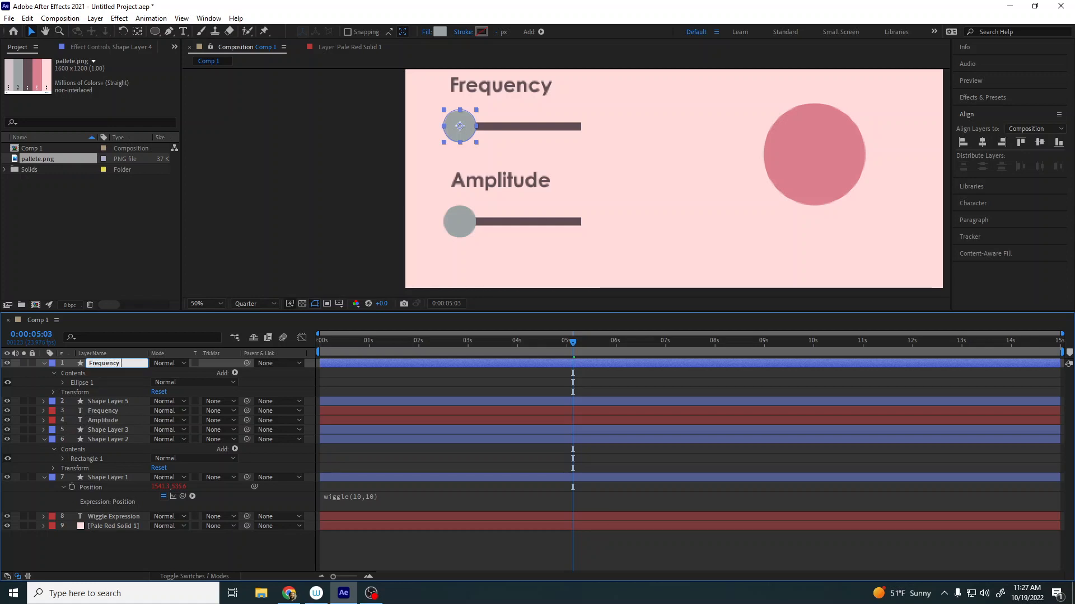
{"action": "type", "text": " Slider"}
{"action": "key", "text": "Return"}
Rename the layer of the grey circle on the Amplitude bar as Amplitude Slider
{"action": "left_click", "coordinate": [104, 410]}
{"action": "left_click", "coordinate": [103, 399]}
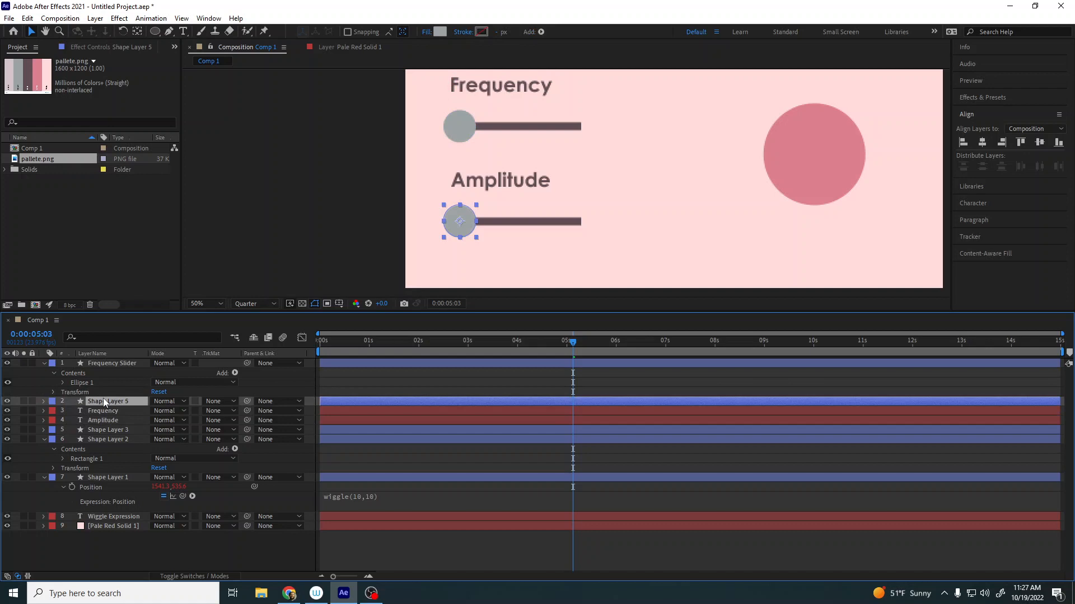
{"action": "key", "text": "Return"}
{"action": "type", "text": "Amplitude Slider"}
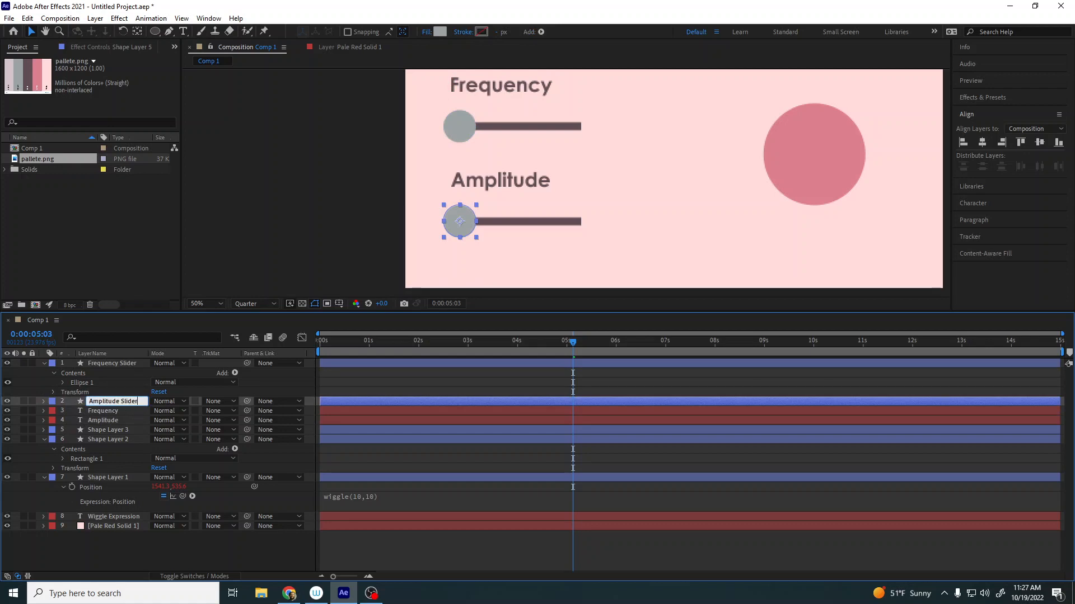
{"action": "key", "text": "Return"}
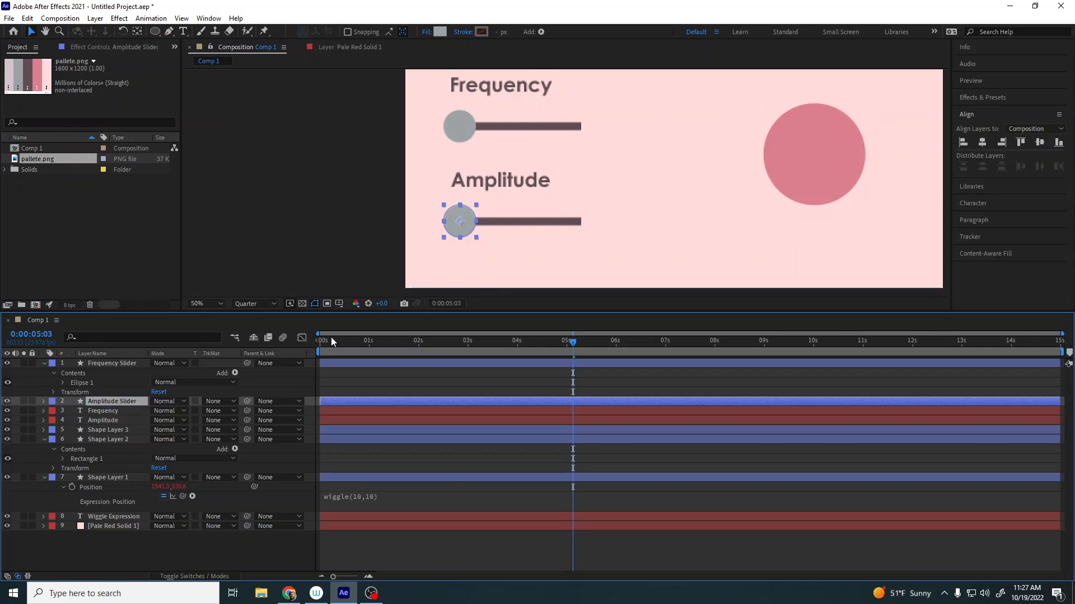
Return the current time to the start of the composition and collapse the Frequency Slider layer's properties
{"action": "left_click_drag", "start_coordinate": [331, 338], "coordinate": [317, 349]}
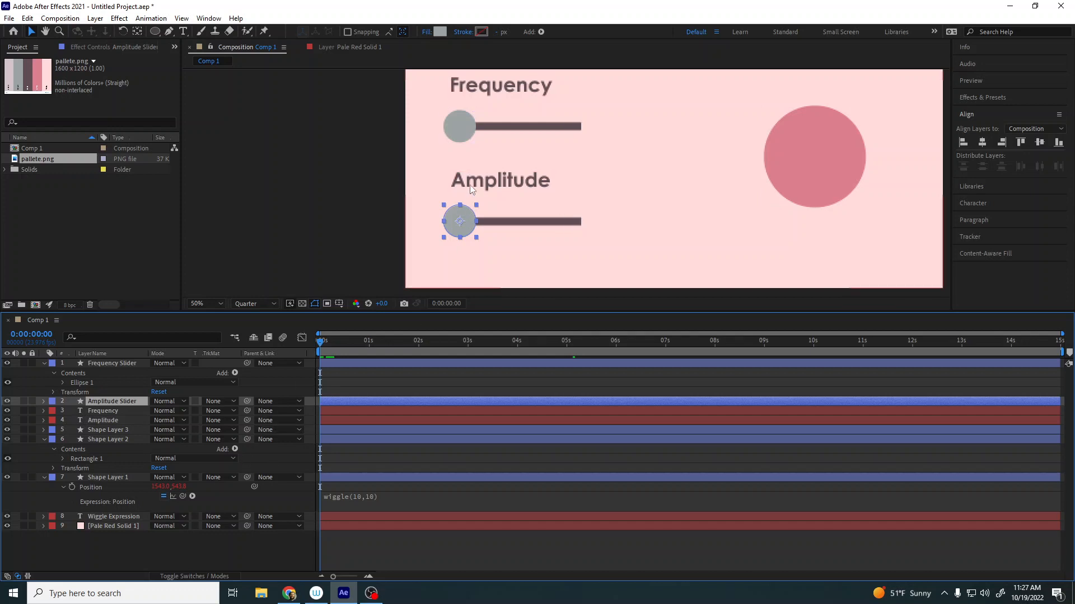
{"action": "left_click", "coordinate": [468, 138]}
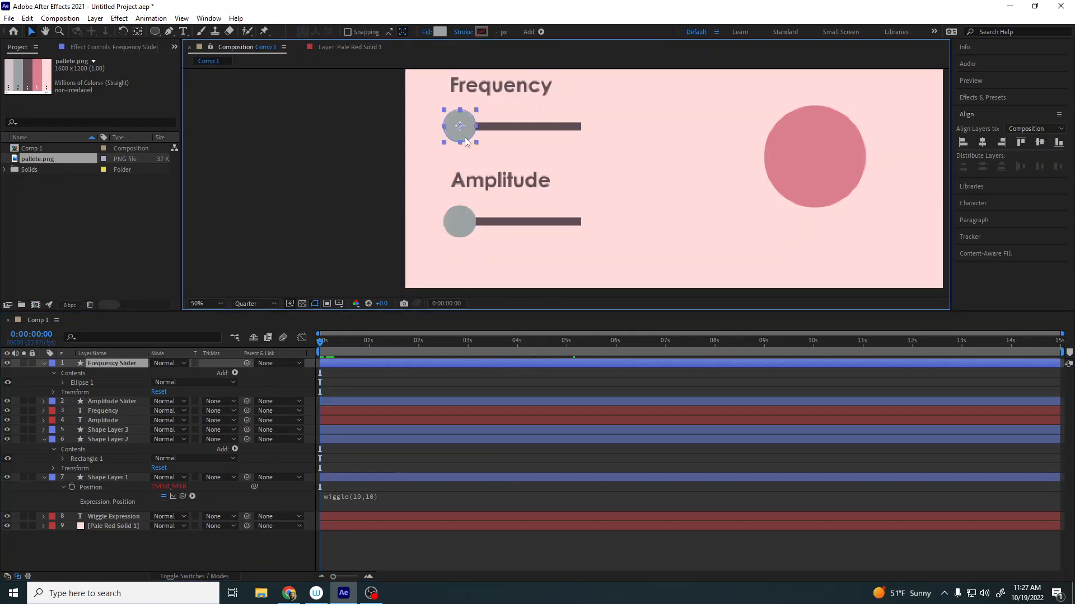
{"action": "left_click", "coordinate": [459, 217]}
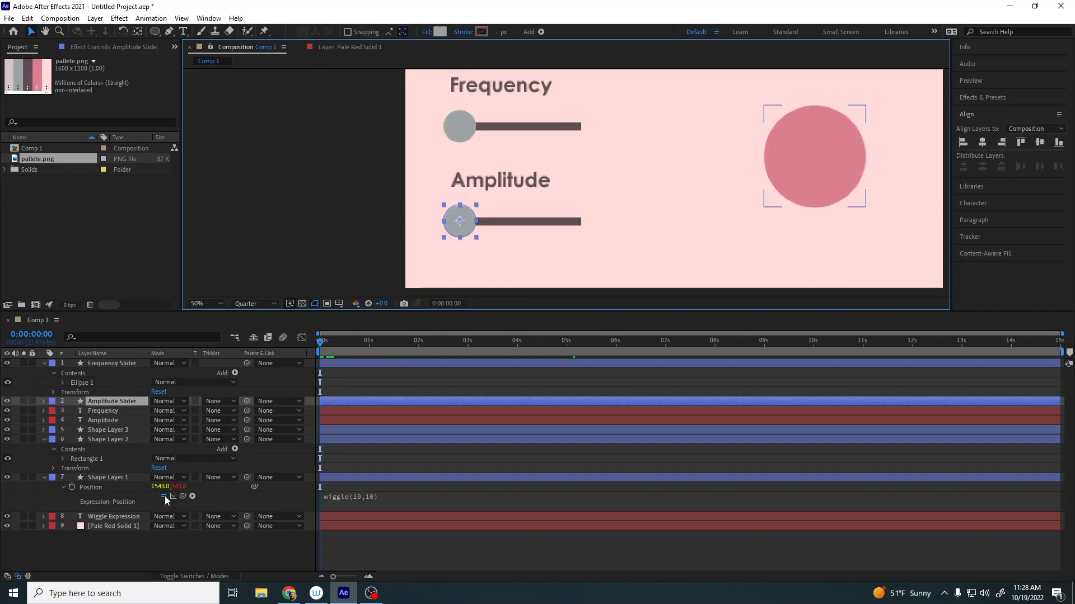
{"action": "left_click", "coordinate": [47, 364]}
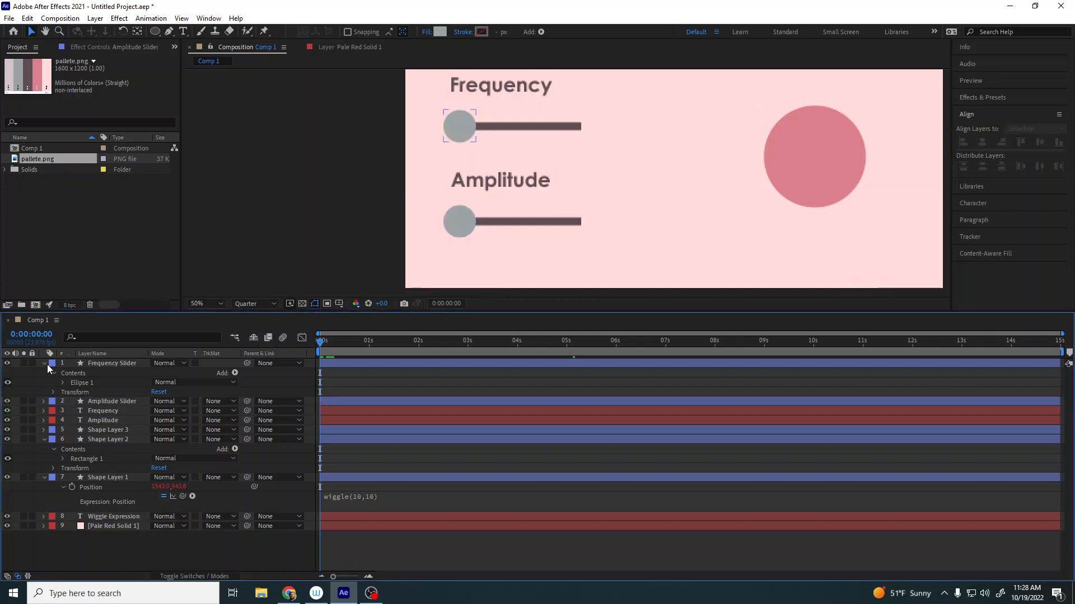
{"action": "left_click", "coordinate": [44, 363]}
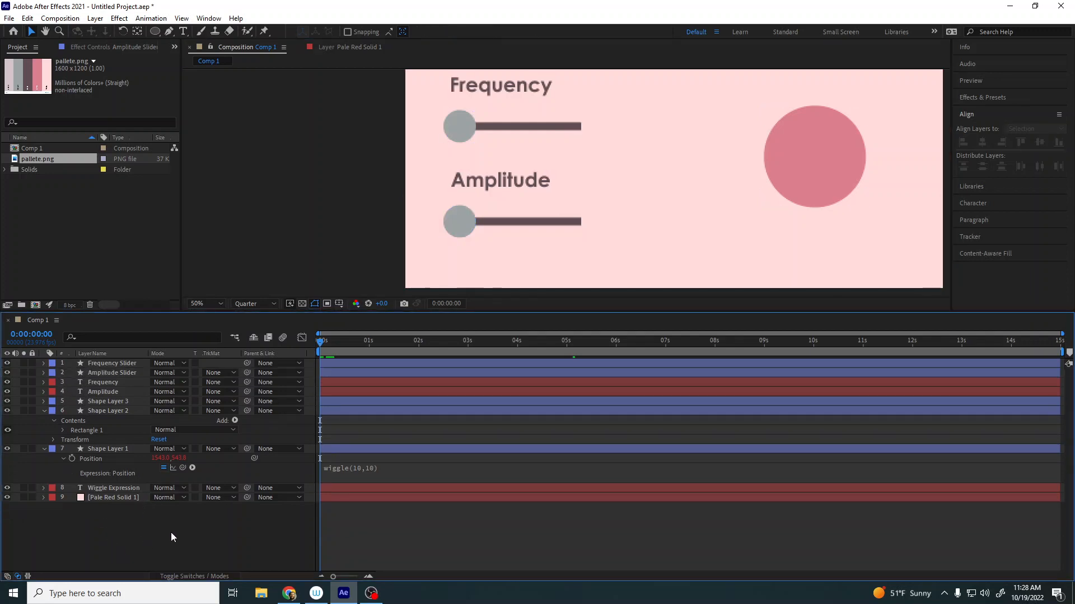
{"action": "left_click", "coordinate": [382, 466]}
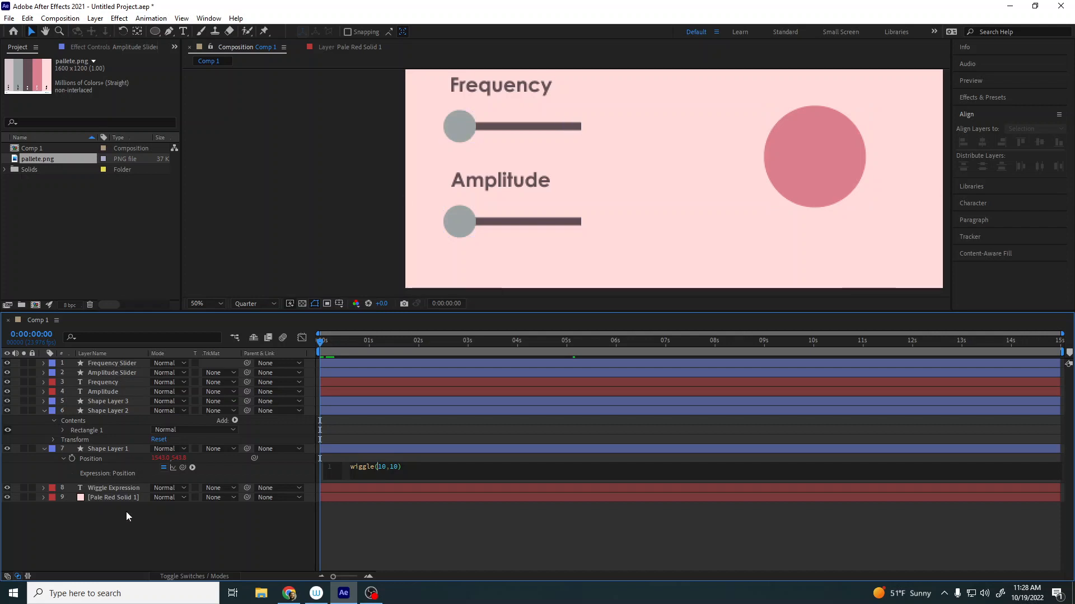
{"action": "left_click", "coordinate": [99, 450]}
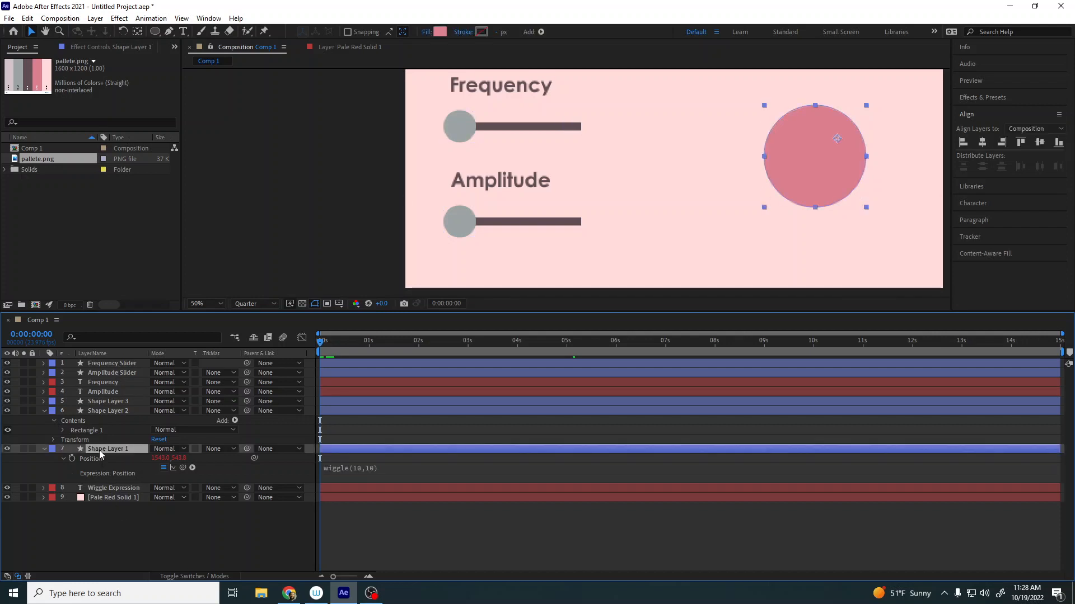
{"action": "left_click", "coordinate": [354, 467]}
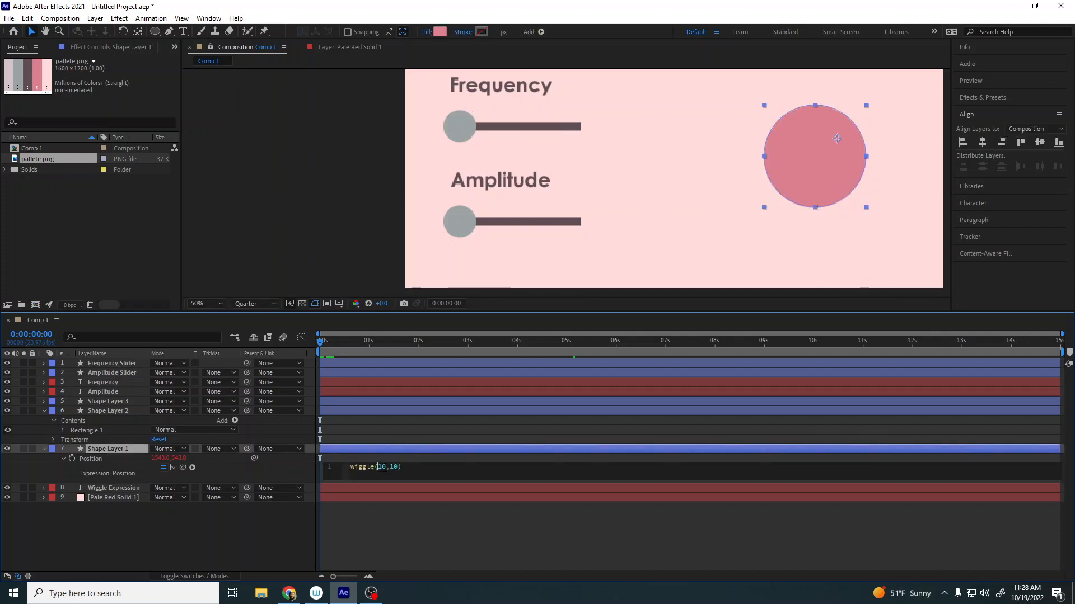
{"action": "double_click", "coordinate": [381, 467]}
{"action": "left_click", "coordinate": [149, 534]}
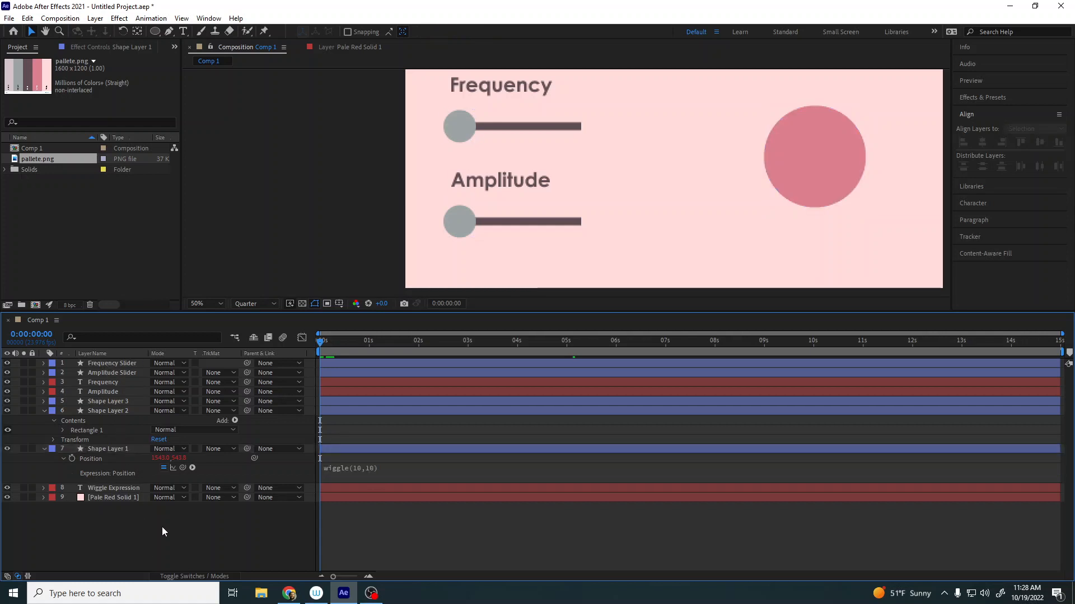
Rename the pink circle's layer, Shape Layer 1, as circle
{"action": "left_click", "coordinate": [115, 450]}
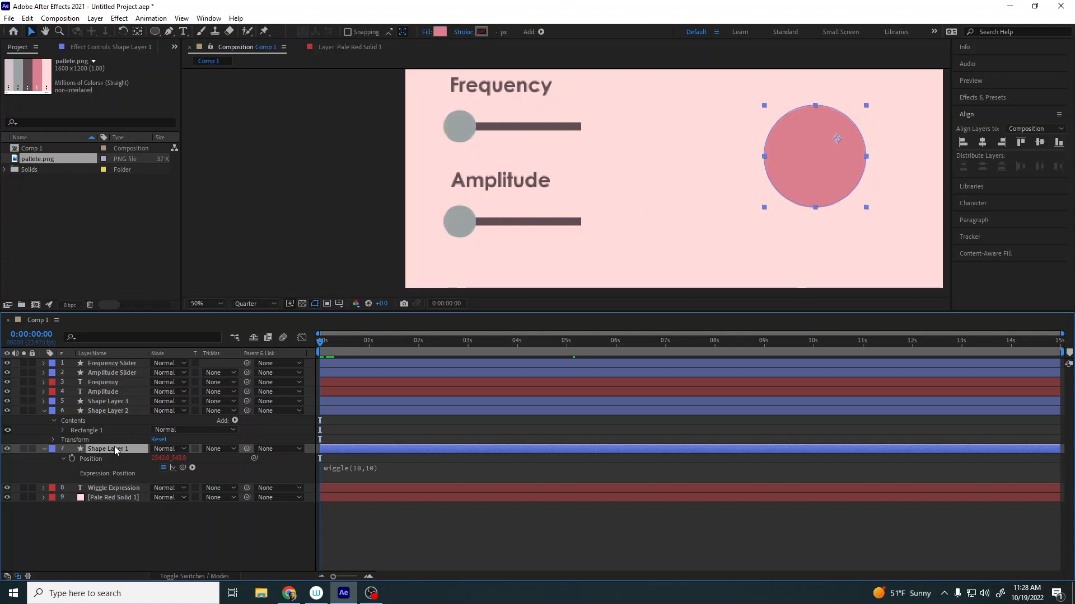
{"action": "key", "text": "Return"}
{"action": "type", "text": "circle"}
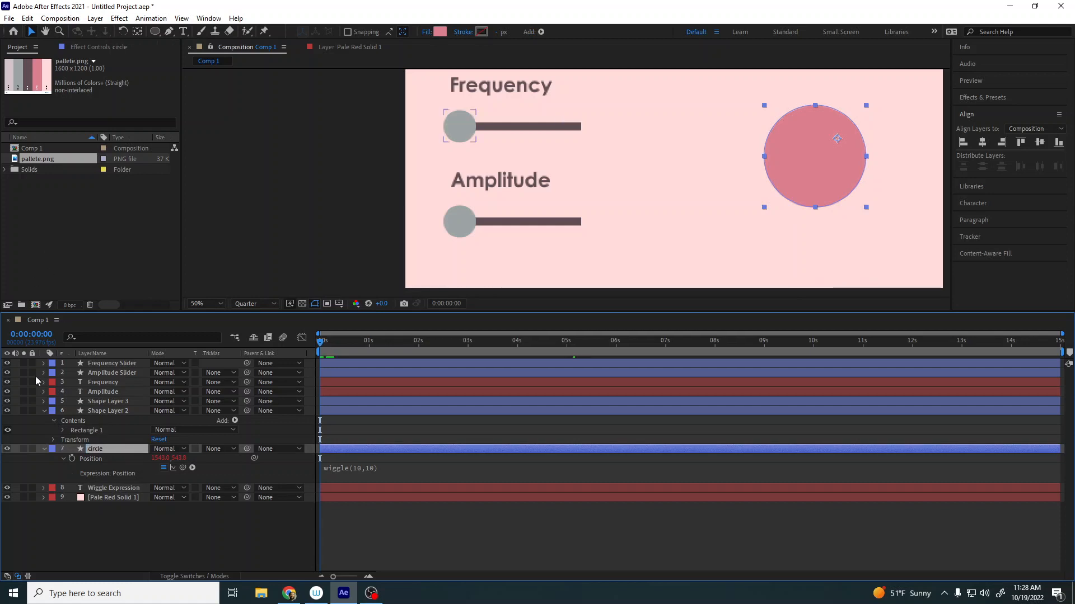
Apply a Slider Control effect to the circle layer
{"action": "left_click", "coordinate": [108, 520]}
{"action": "left_click", "coordinate": [113, 452]}
{"action": "left_click", "coordinate": [119, 18]}
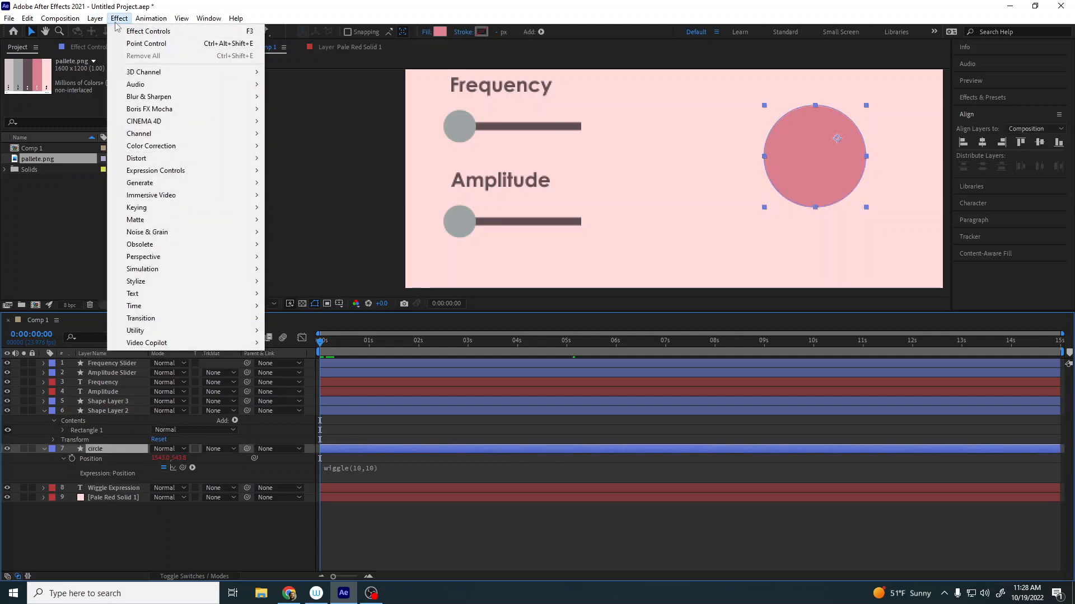
{"action": "mouse_move", "coordinate": [150, 18]}
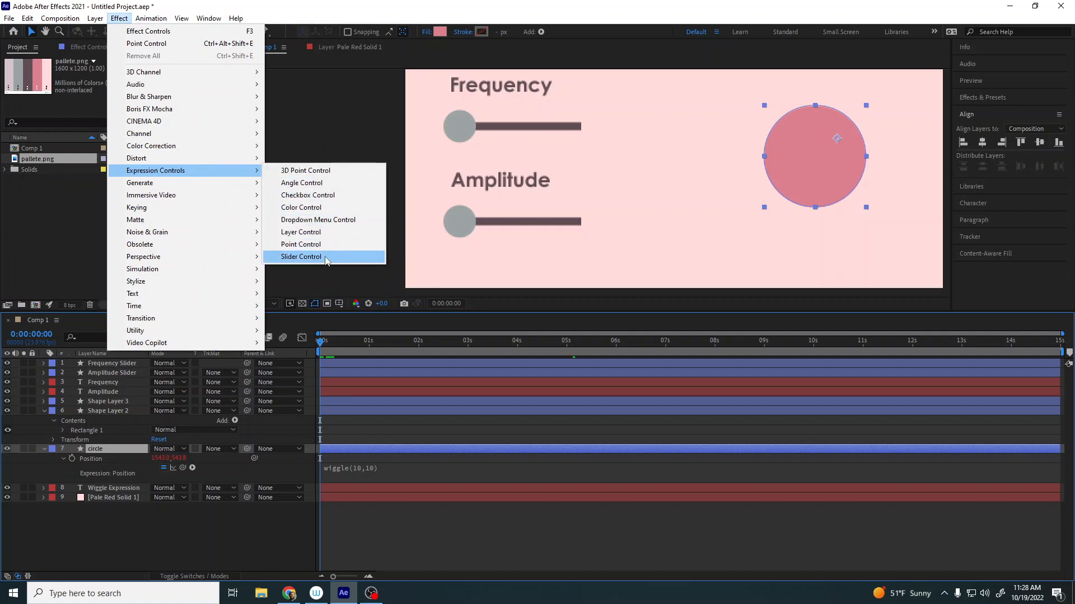
{"action": "left_click", "coordinate": [301, 257]}
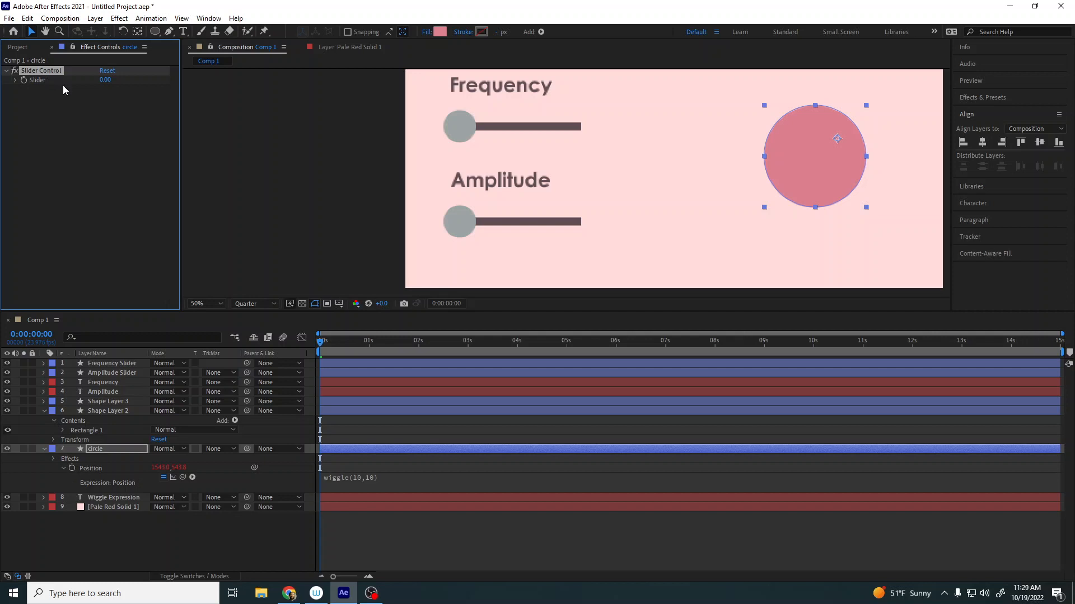
Rename the circle layer's Slider Control effect as Frequency Slider
{"action": "key", "text": "Return"}
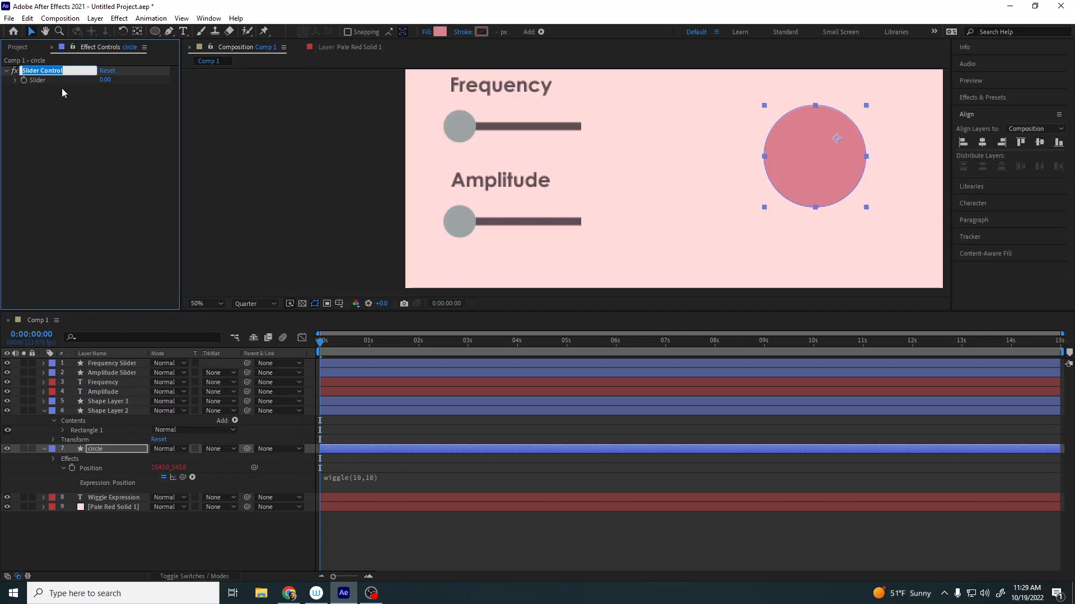
{"action": "type", "text": "Frequenc"}
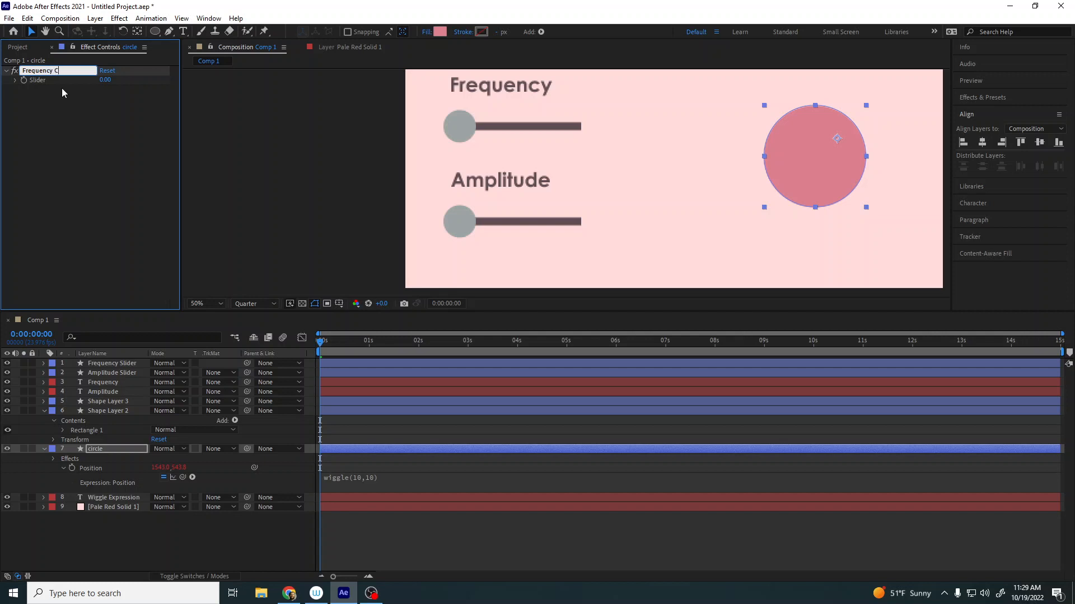
{"action": "type", "text": "y Slider"}
{"action": "key", "text": "Return"}
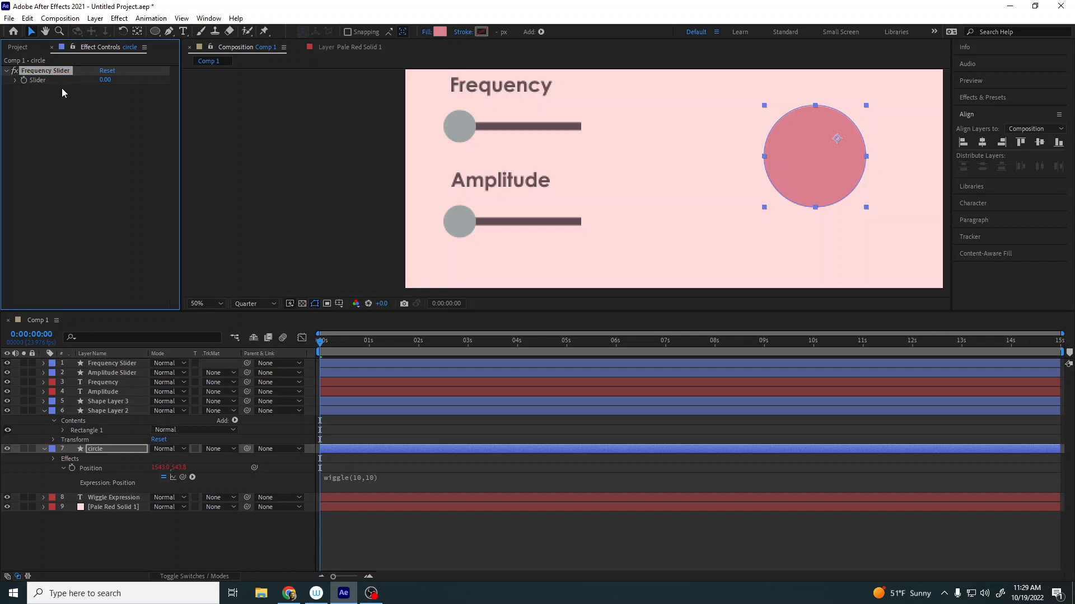
Replace the first value in the circle's wiggle expression with a link to the Frequency Slider effect's Slider property
{"action": "left_click", "coordinate": [356, 480]}
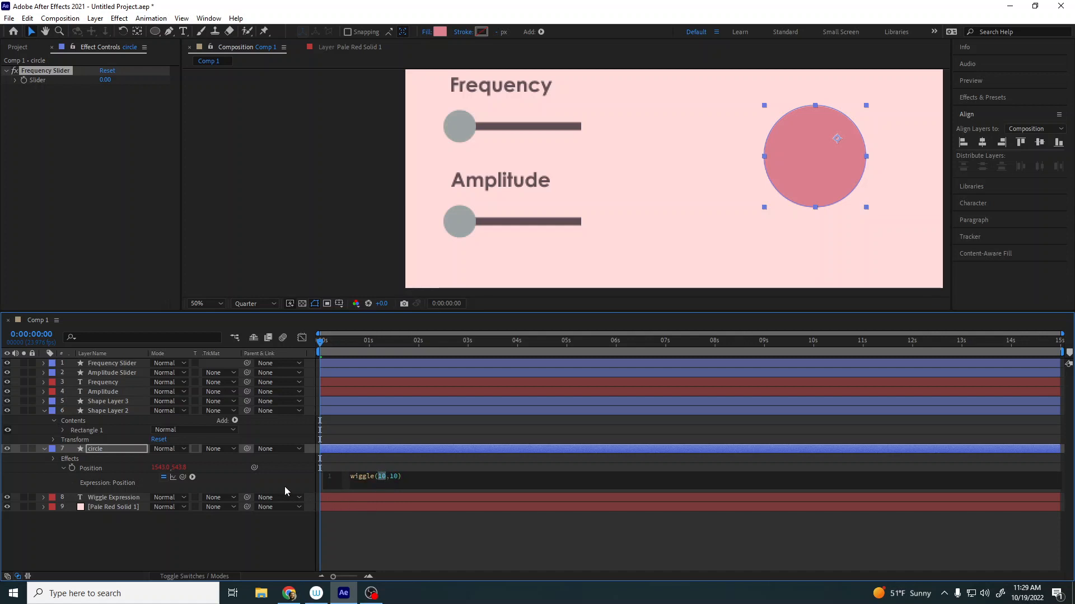
{"action": "left_click_drag", "start_coordinate": [254, 468], "coordinate": [45, 79]}
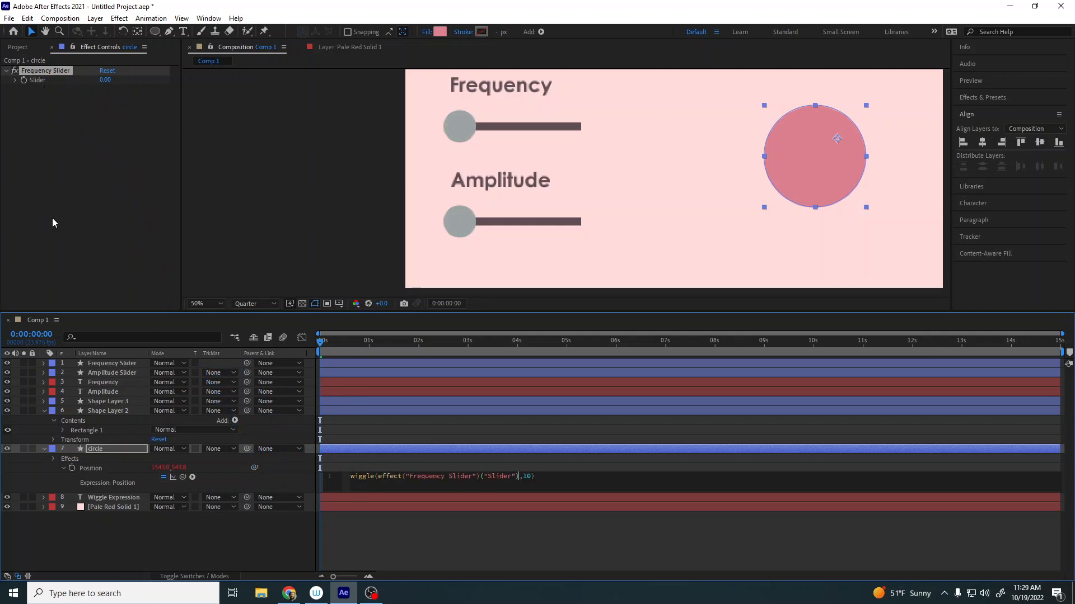
{"action": "left_click", "coordinate": [15, 79]}
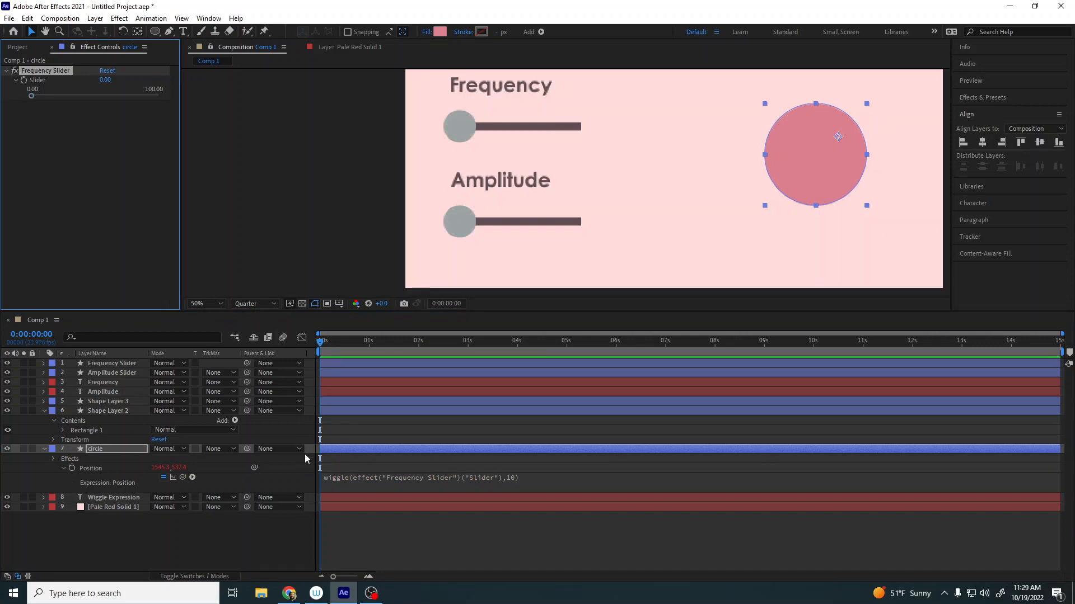
Preview the circle's motion from the start with the Frequency Slider at 0, 11.89 and 24.23, and return it to 0
{"action": "key", "text": "space"}
{"action": "key", "text": "space"}
{"action": "left_click_drag", "start_coordinate": [329, 347], "coordinate": [274, 347]}
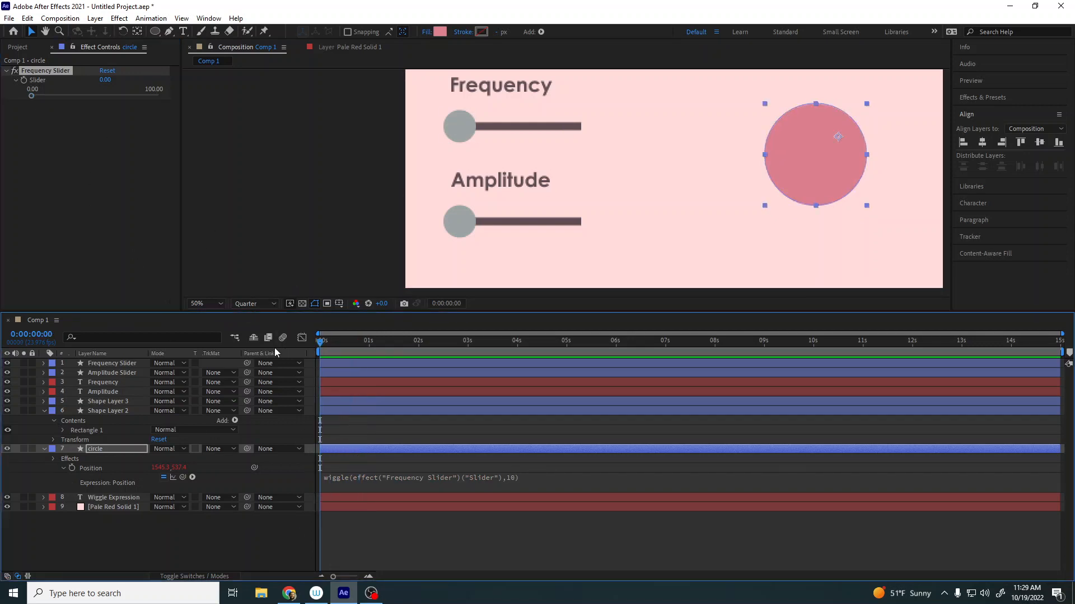
{"action": "key", "text": "space"}
{"action": "left_click_drag", "start_coordinate": [34, 96], "coordinate": [47, 95]}
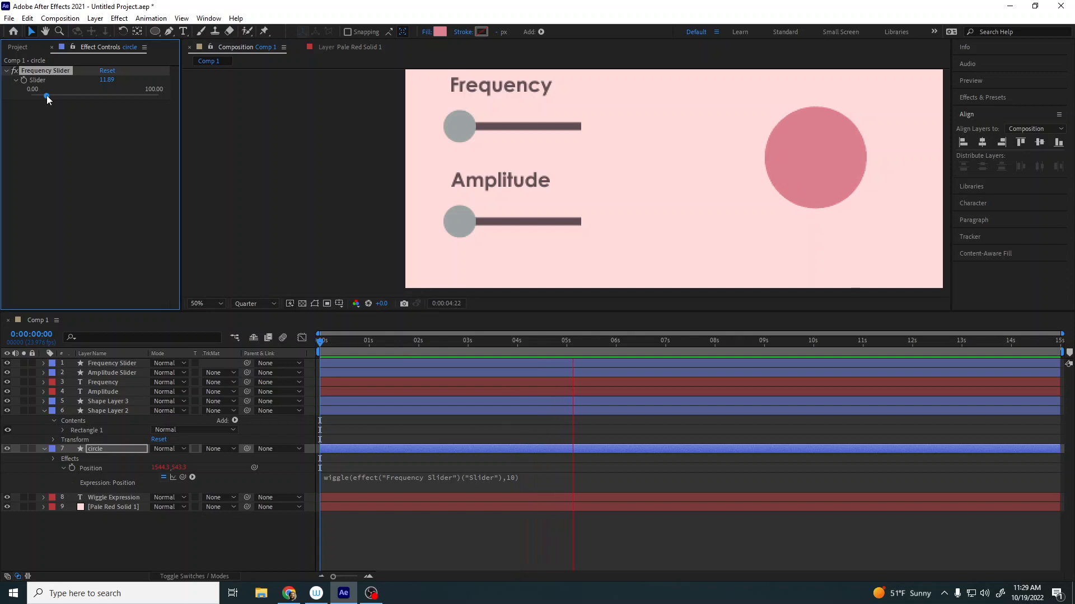
{"action": "mouse_move", "coordinate": [47, 96]}
{"action": "left_mouse_down"}
{"action": "mouse_move", "coordinate": [79, 100]}
{"action": "mouse_move", "coordinate": [59, 91]}
{"action": "left_mouse_up"}
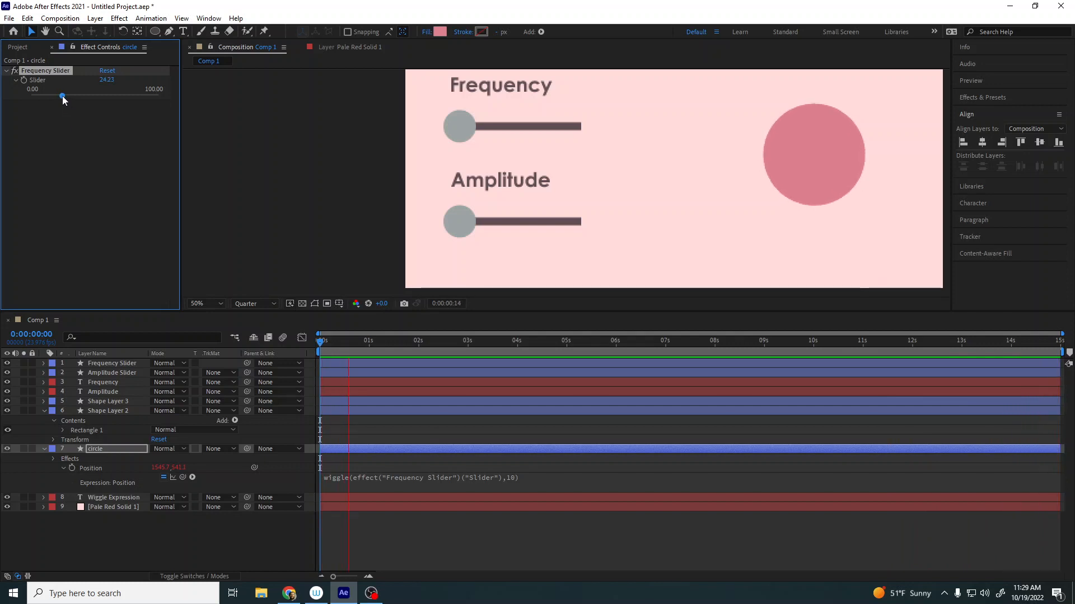
{"action": "left_click_drag", "start_coordinate": [62, 95], "coordinate": [28, 93]}
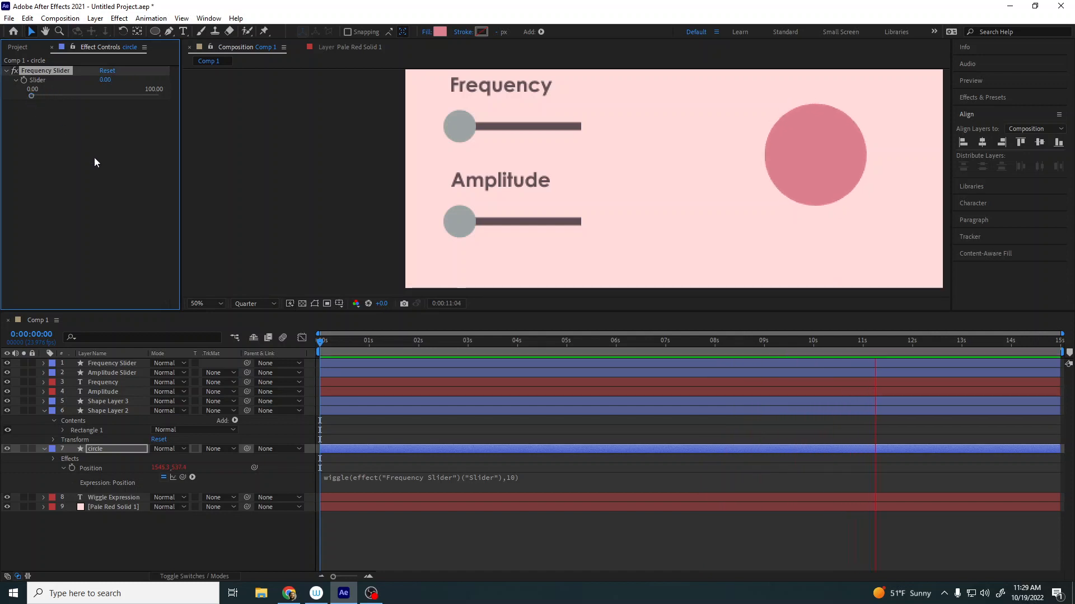
{"action": "key", "text": "space"}
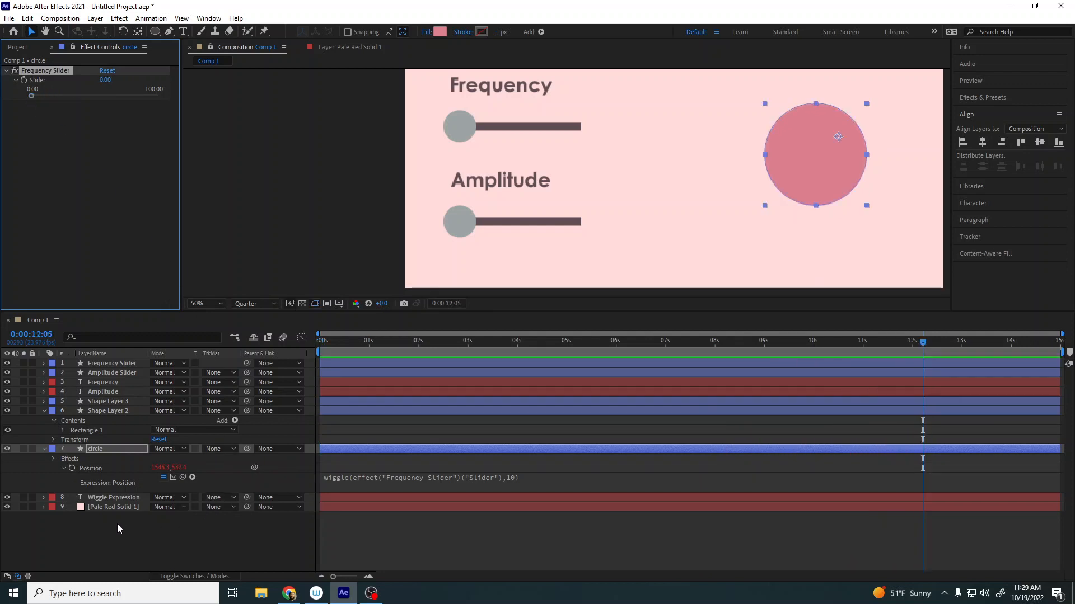
Apply an Angle Control effect to the circle layer
{"action": "left_click", "coordinate": [54, 159]}
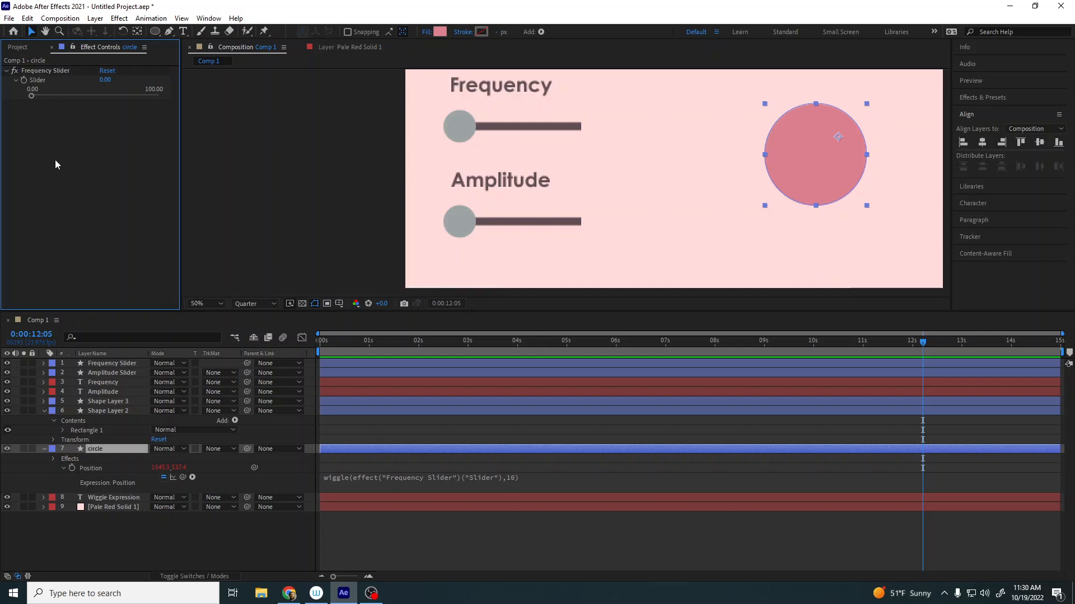
{"action": "left_click", "coordinate": [98, 449]}
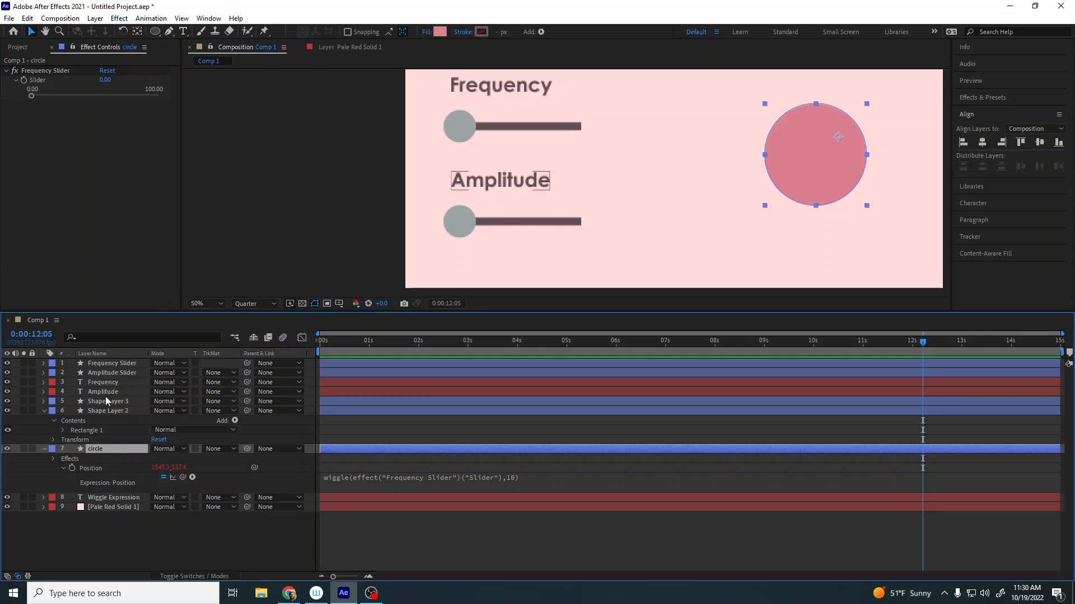
{"action": "left_click", "coordinate": [119, 18]}
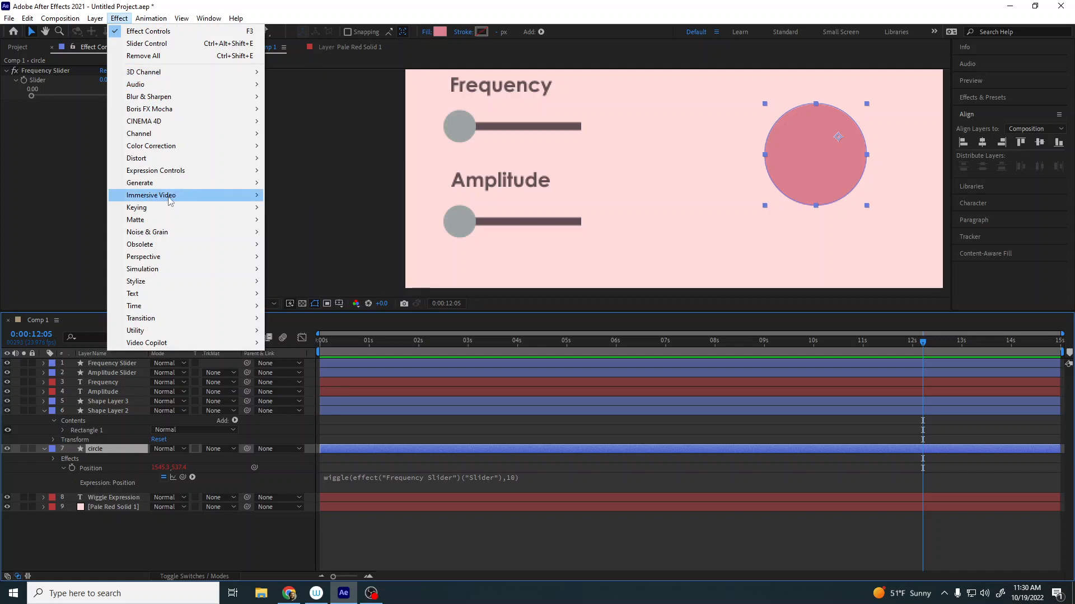
{"action": "mouse_move", "coordinate": [176, 161]}
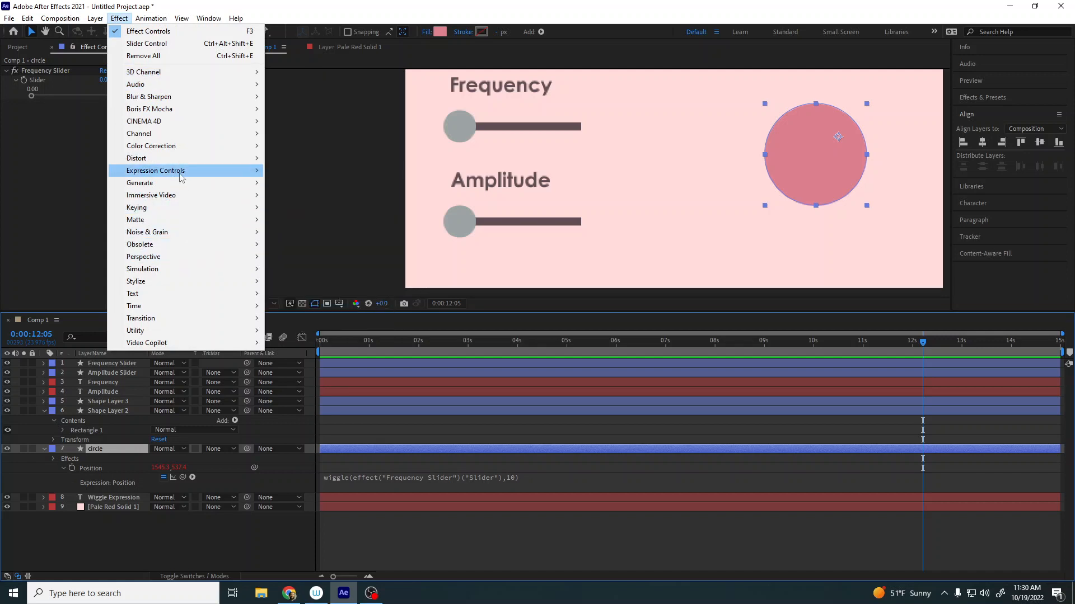
{"action": "left_click", "coordinate": [299, 183]}
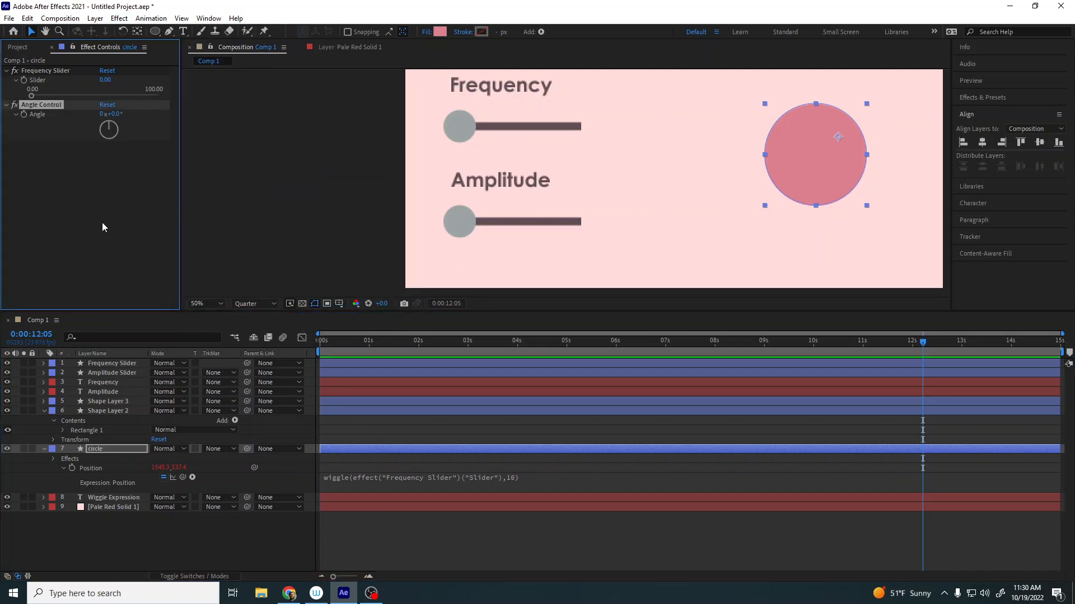
Replace the second value in the circle's wiggle expression with a link to the Angle Control effect's Angle property
{"action": "left_click", "coordinate": [517, 486]}
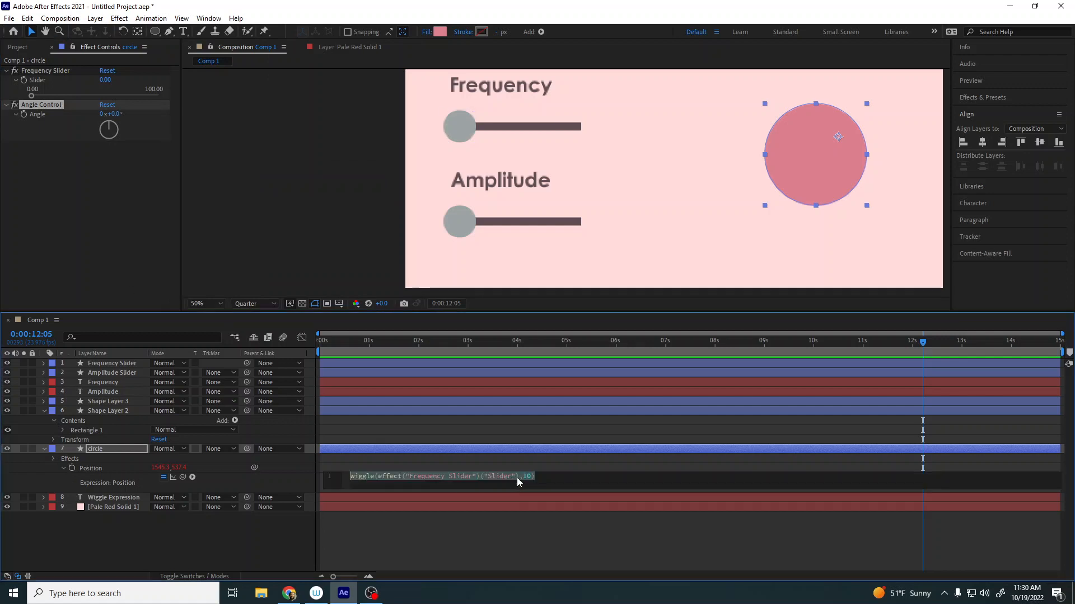
{"action": "left_click", "coordinate": [528, 476]}
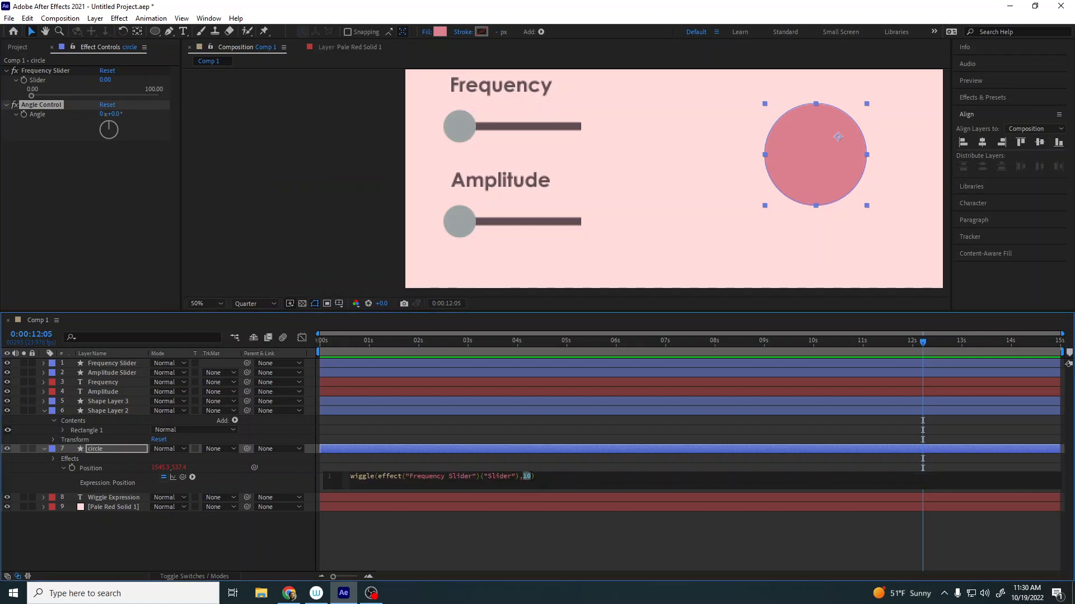
{"action": "left_click_drag", "start_coordinate": [254, 467], "coordinate": [43, 113]}
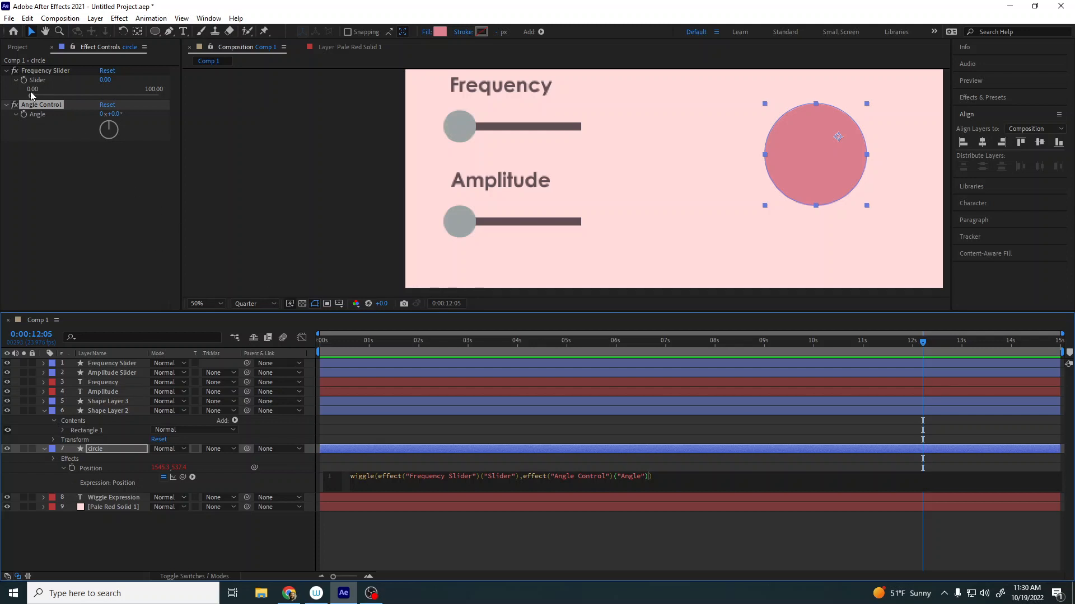
Set the Frequency Slider to 5.29 and the Angle to 49° while previewing the circle's motion, and return to the composition's start
{"action": "left_click_drag", "start_coordinate": [34, 95], "coordinate": [38, 96]}
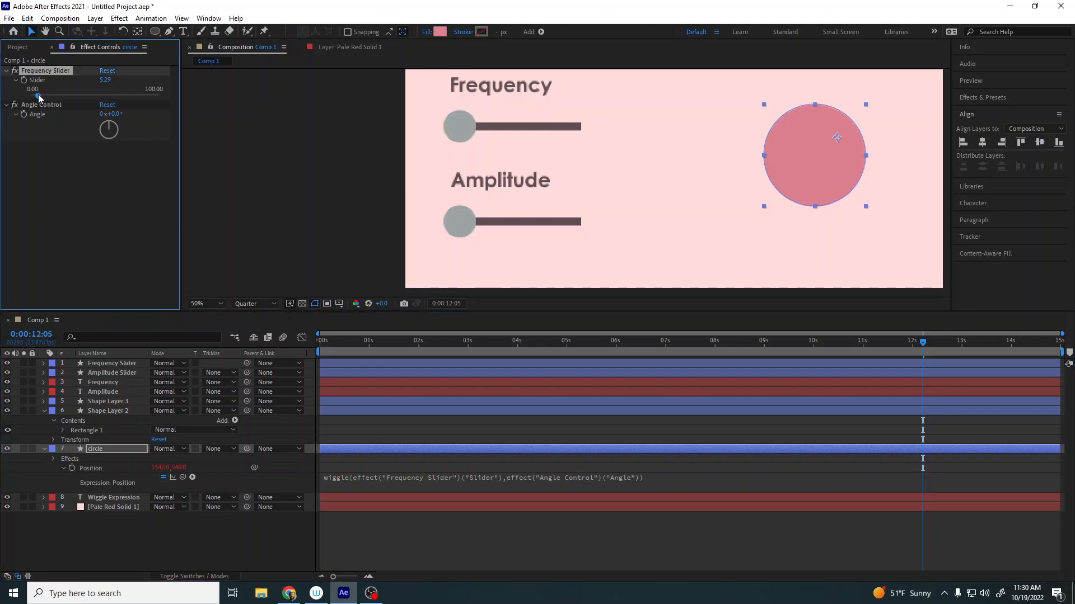
{"action": "key", "text": "space"}
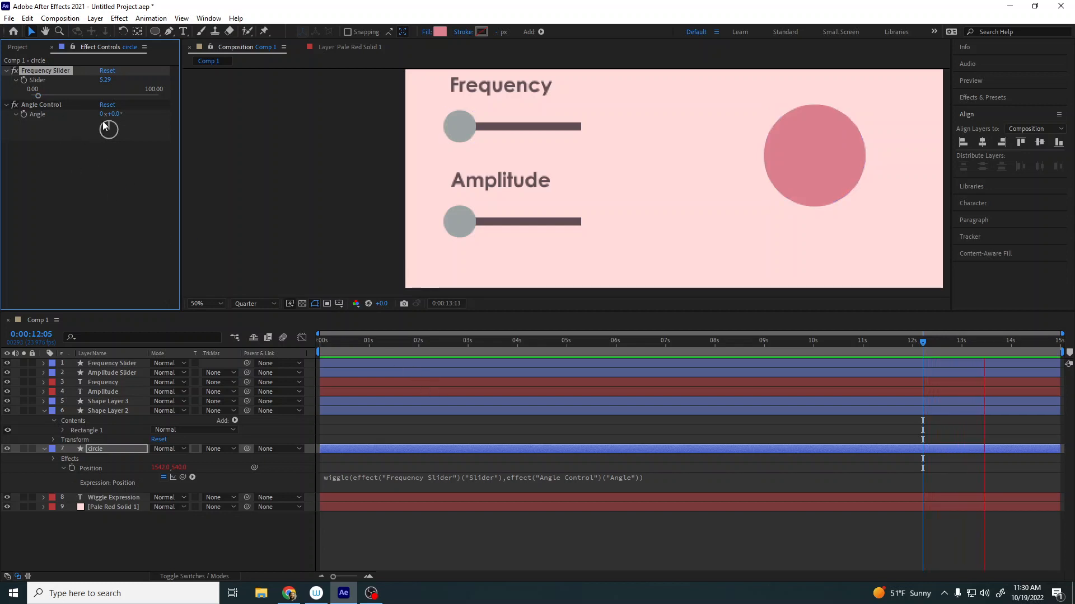
{"action": "left_click_drag", "start_coordinate": [115, 115], "coordinate": [130, 117]}
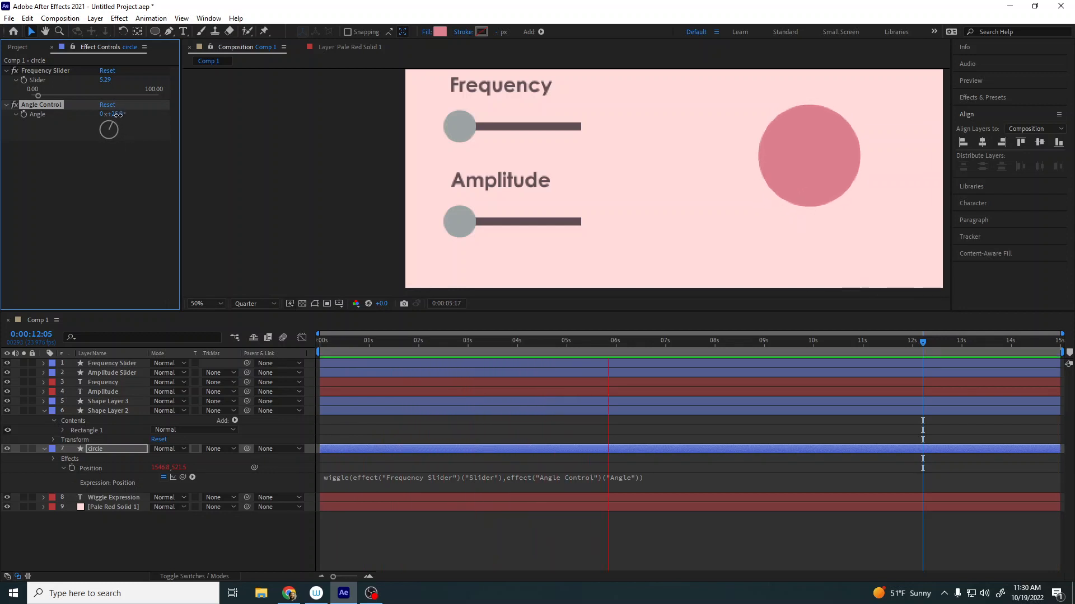
{"action": "left_click_drag", "start_coordinate": [118, 115], "coordinate": [131, 115]}
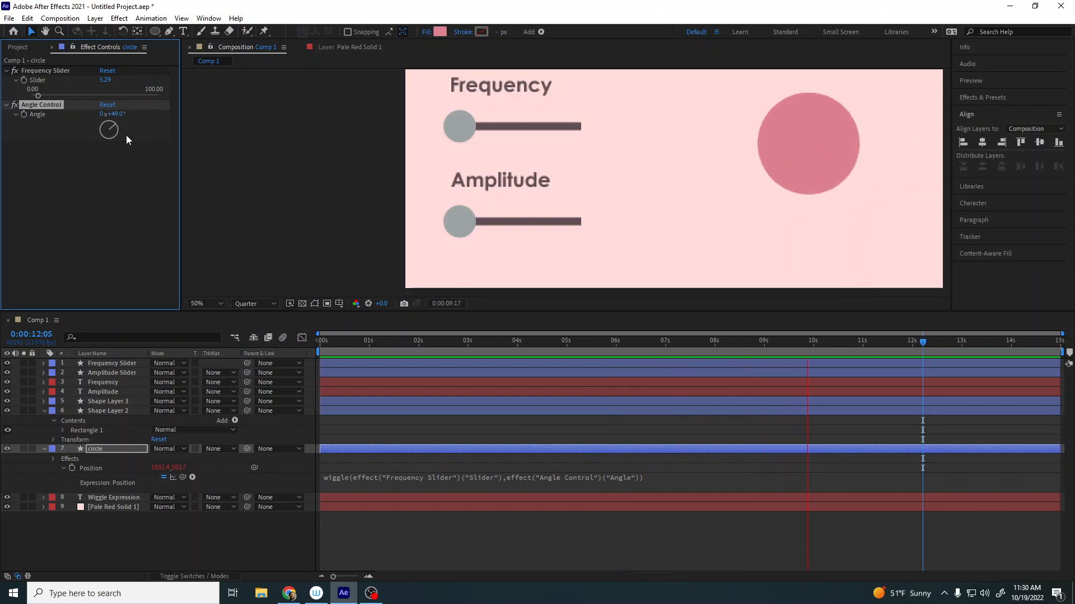
{"action": "key", "text": "space"}
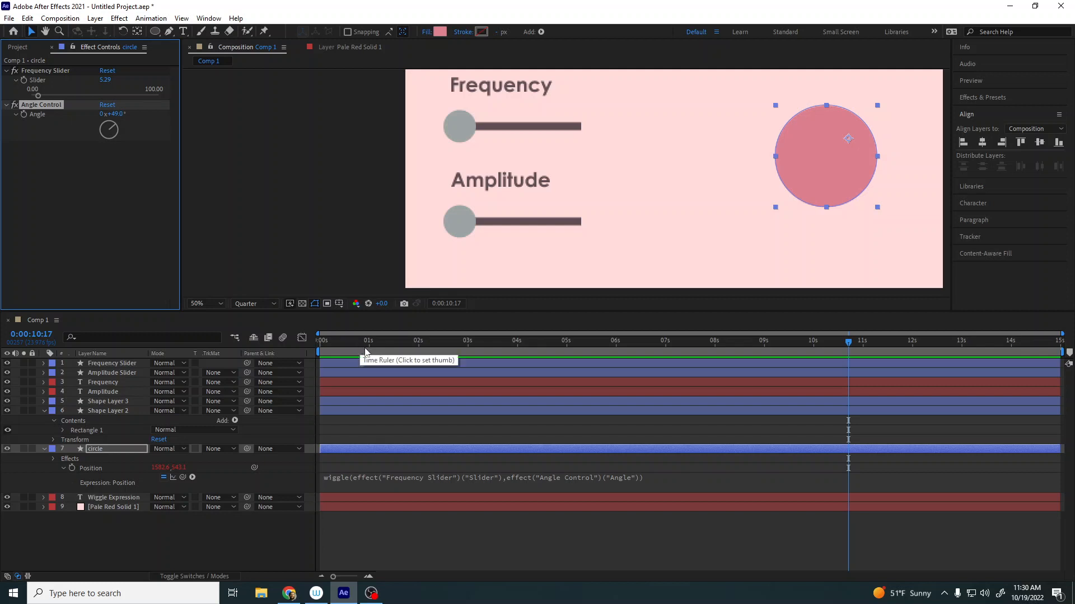
{"action": "left_click_drag", "start_coordinate": [362, 344], "coordinate": [301, 342]}
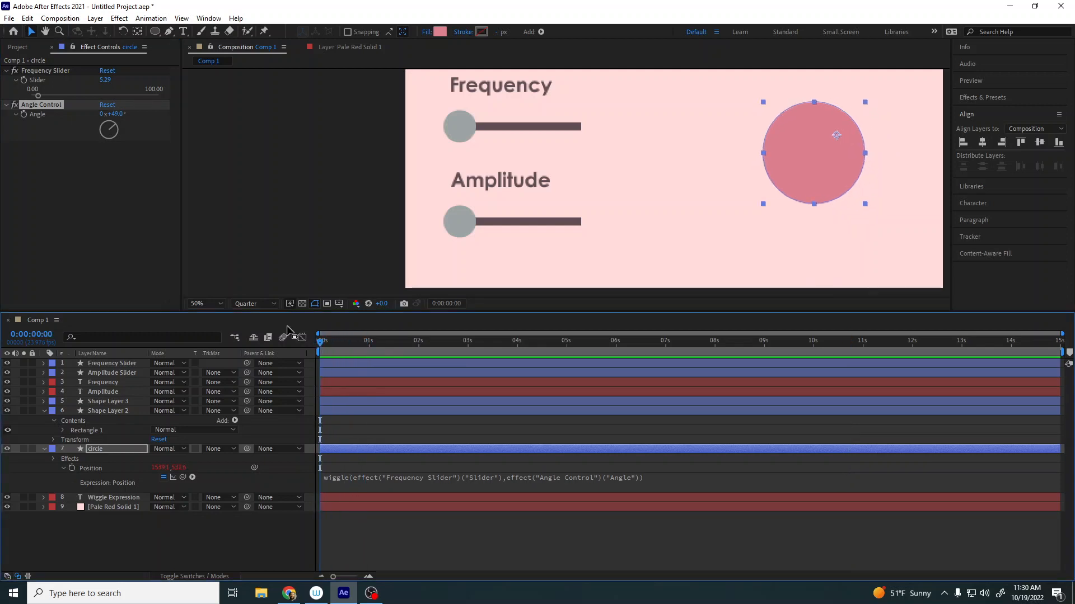
{"action": "left_click", "coordinate": [457, 126]}
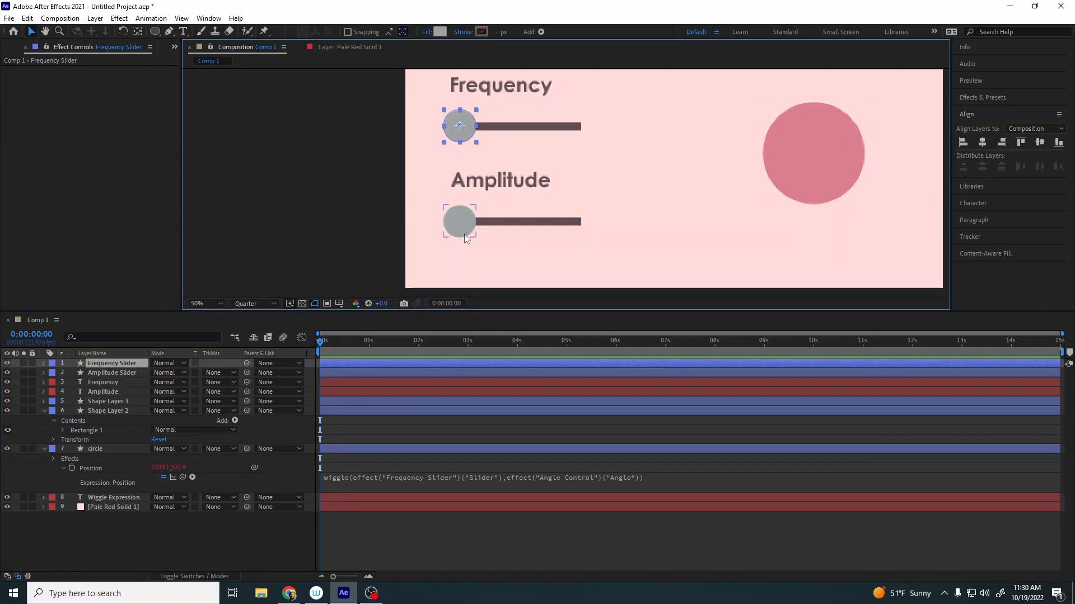
{"action": "left_click", "coordinate": [464, 228]}
{"action": "left_click", "coordinate": [458, 131]}
{"action": "left_click", "coordinate": [465, 214]}
{"action": "left_click", "coordinate": [458, 123]}
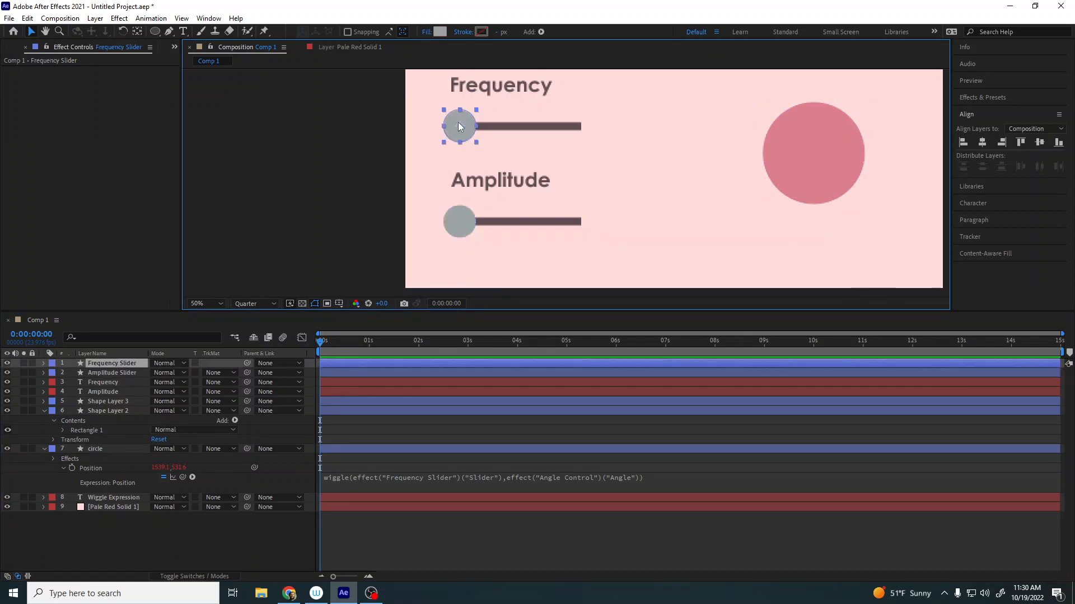
{"action": "left_click", "coordinate": [127, 375]}
Reveal the Slider and Angle properties of the circle layer's Frequency Slider and Angle Control effects in the timeline
{"action": "left_click", "coordinate": [126, 363]}
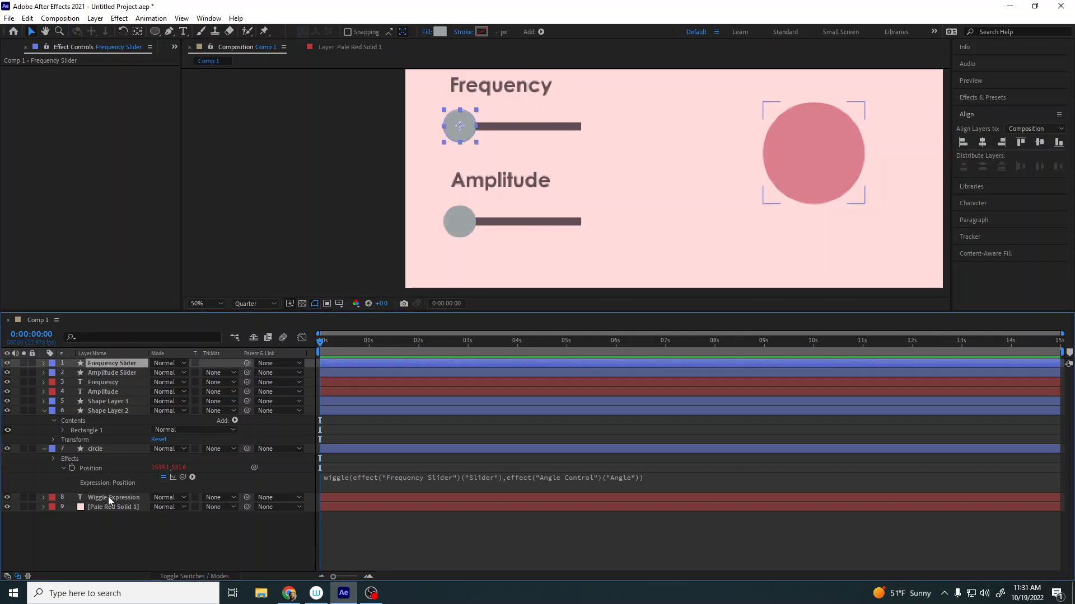
{"action": "left_click", "coordinate": [44, 449]}
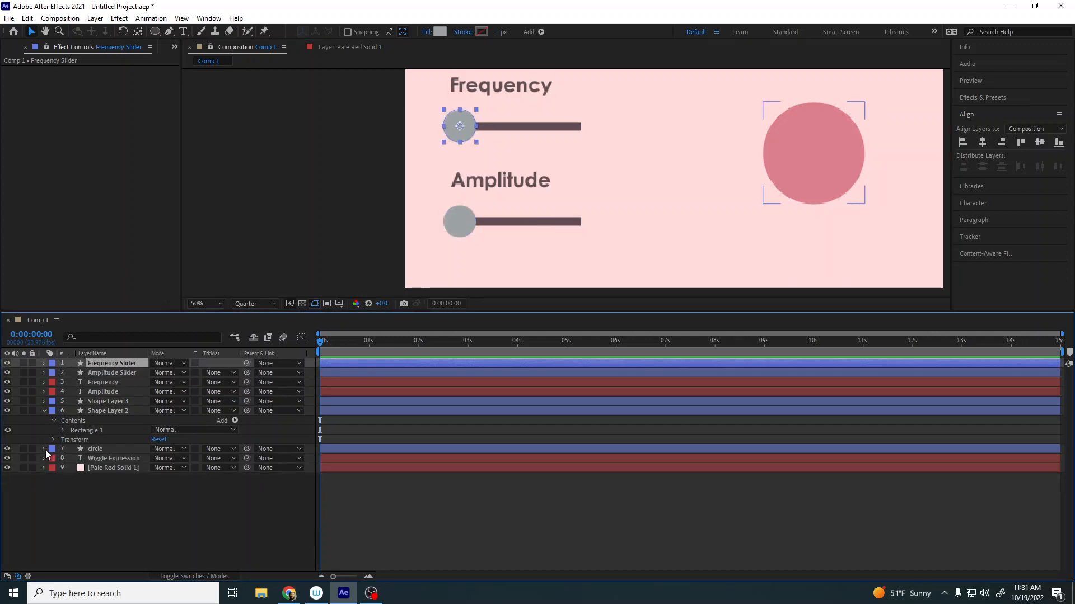
{"action": "left_click", "coordinate": [45, 450]}
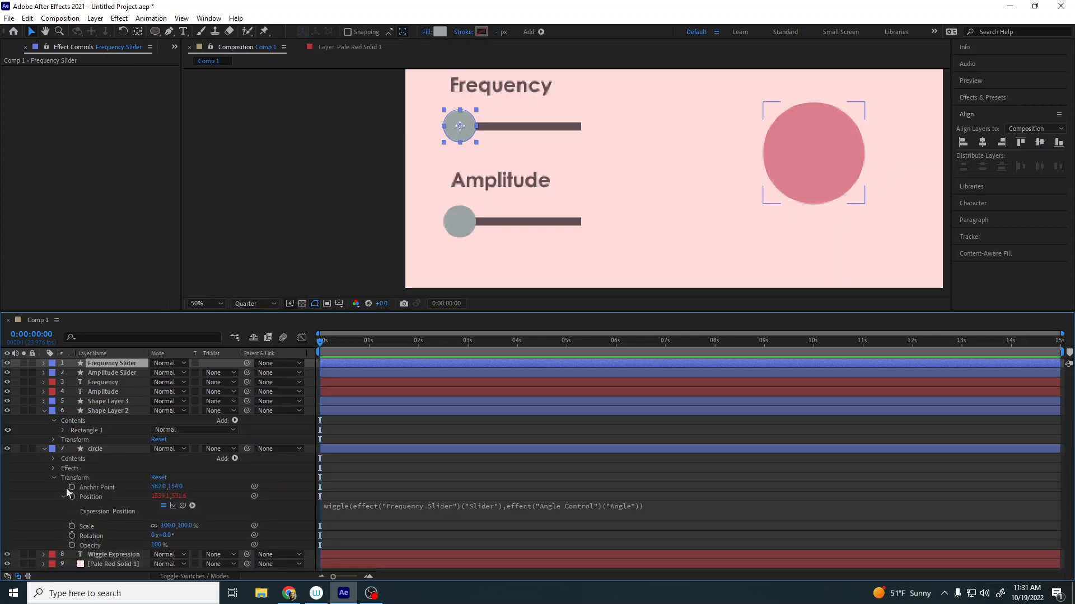
{"action": "left_click", "coordinate": [51, 468]}
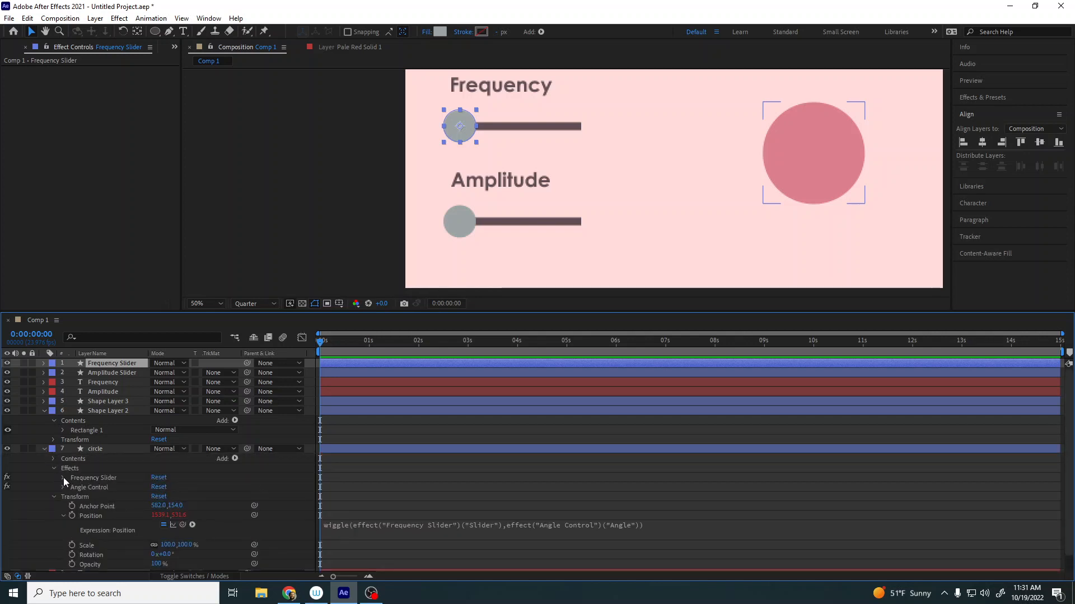
{"action": "left_click", "coordinate": [63, 478]}
{"action": "left_click", "coordinate": [62, 507]}
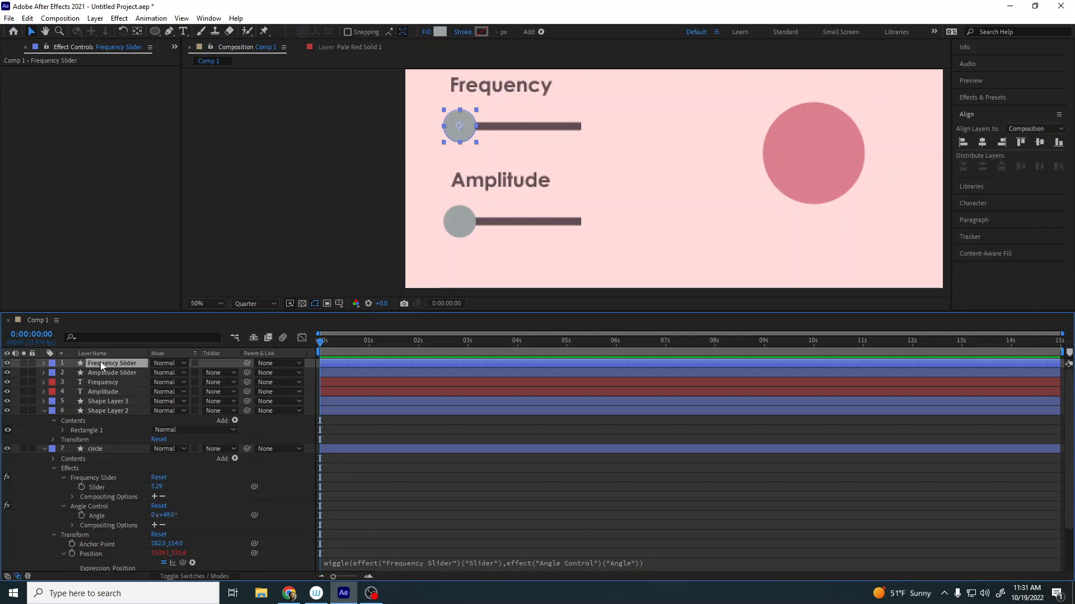
Separate the Frequency Slider layer's Position into X and Y dimensions
{"action": "key", "text": "p"}
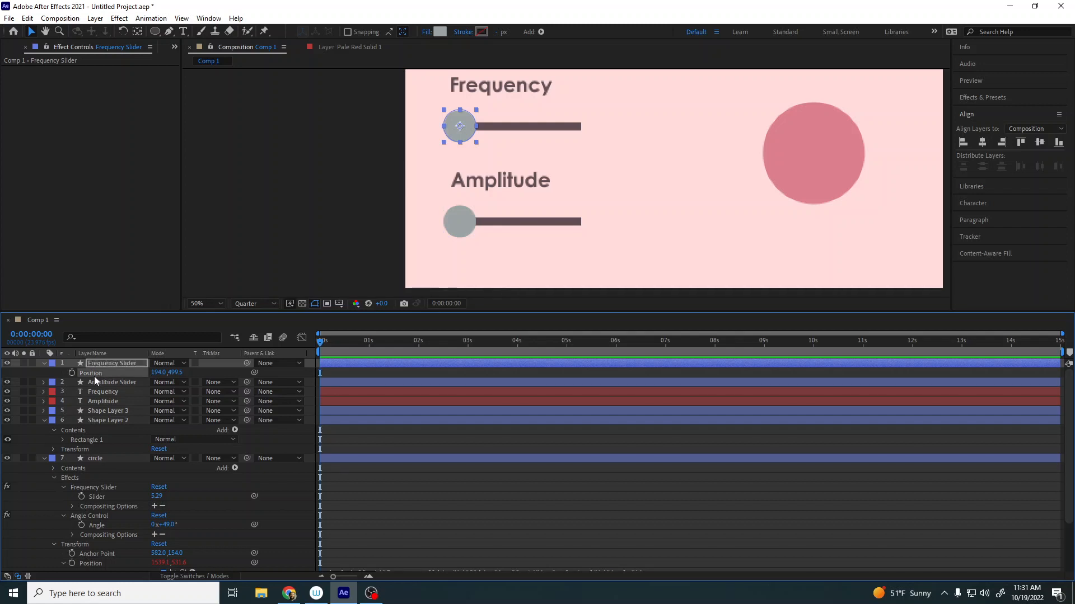
{"action": "right_click", "coordinate": [94, 376]}
{"action": "left_click", "coordinate": [120, 407]}
{"action": "left_click", "coordinate": [48, 376]}
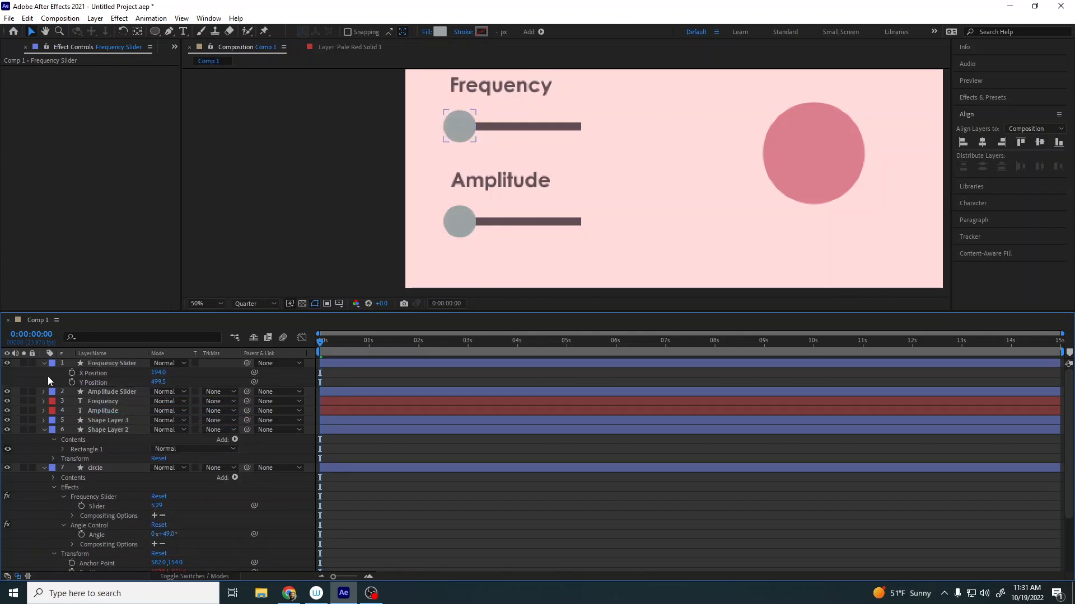
Drive the Slider of the circle's Frequency Slider effect with the Frequency Slider layer's X Position minus 194
{"action": "left_click", "coordinate": [89, 373]}
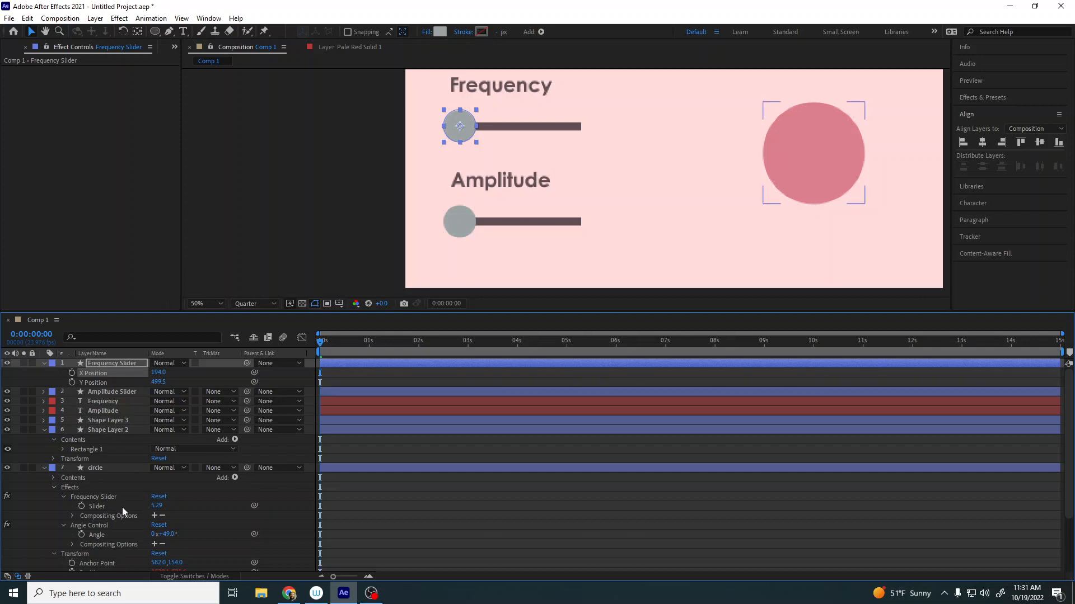
{"action": "left_click_drag", "start_coordinate": [254, 506], "coordinate": [101, 375]}
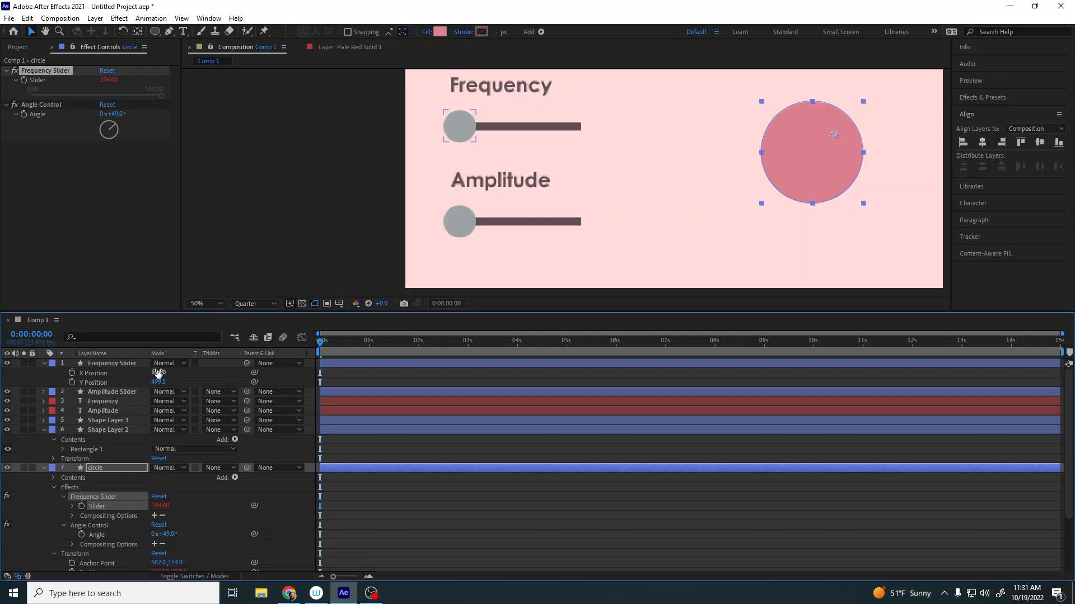
{"action": "left_click", "coordinate": [73, 507]}
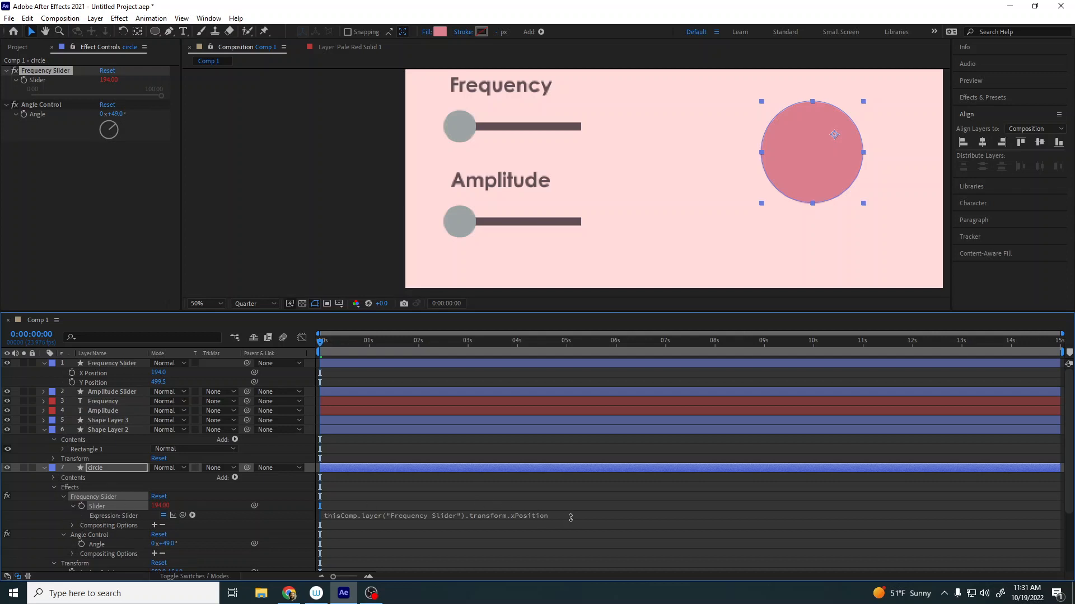
{"action": "left_click", "coordinate": [558, 518]}
{"action": "left_click", "coordinate": [585, 516]}
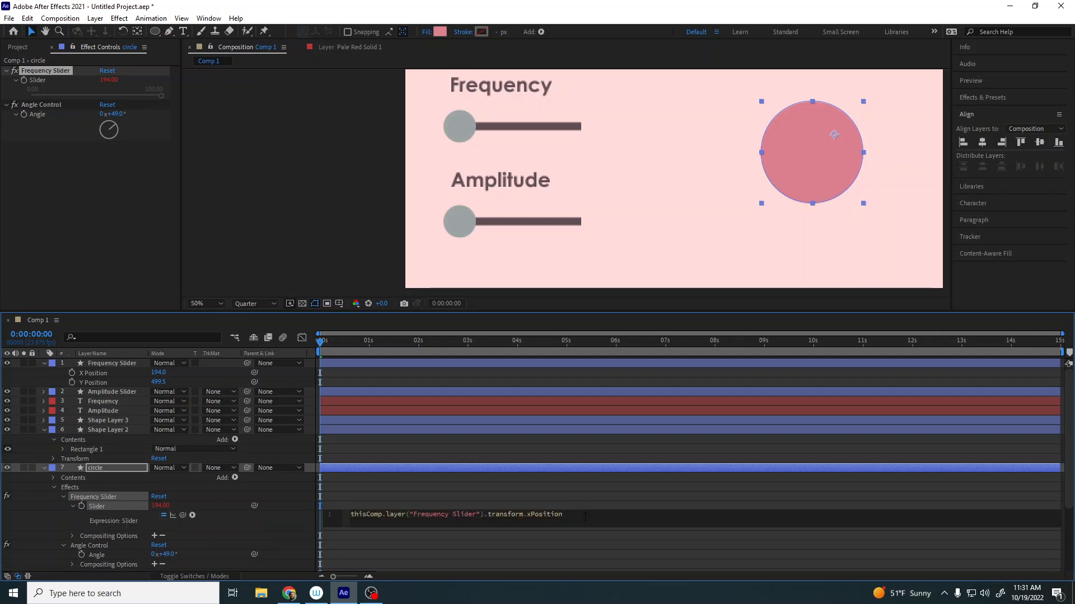
{"action": "type", "text": "-194"}
{"action": "left_click", "coordinate": [577, 505]}
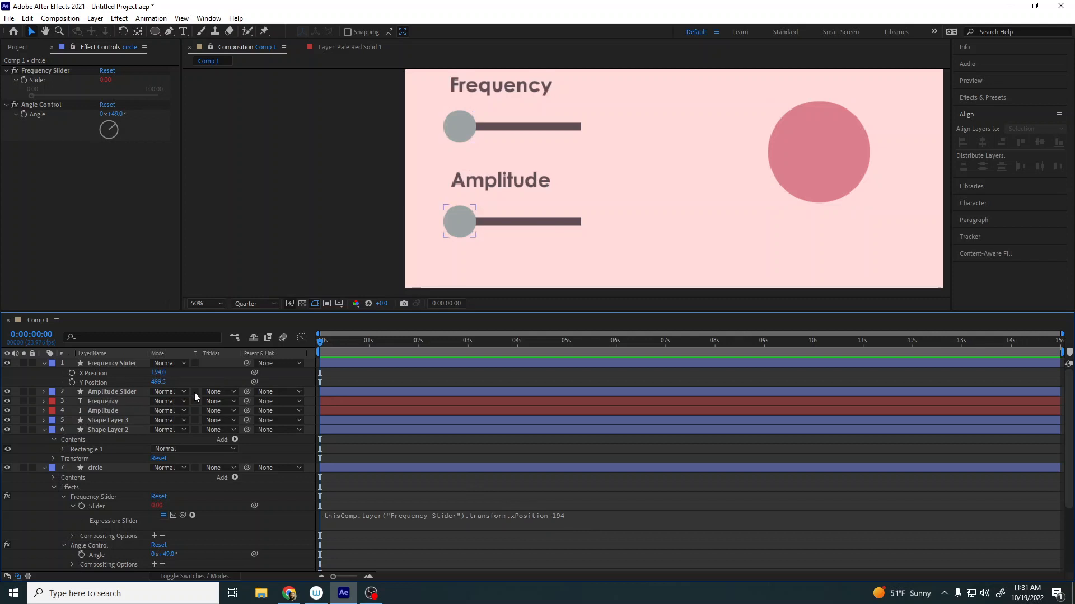
Preview the circle's motion with the Frequency Slider layer's X Position set to 197
{"action": "left_click", "coordinate": [103, 364]}
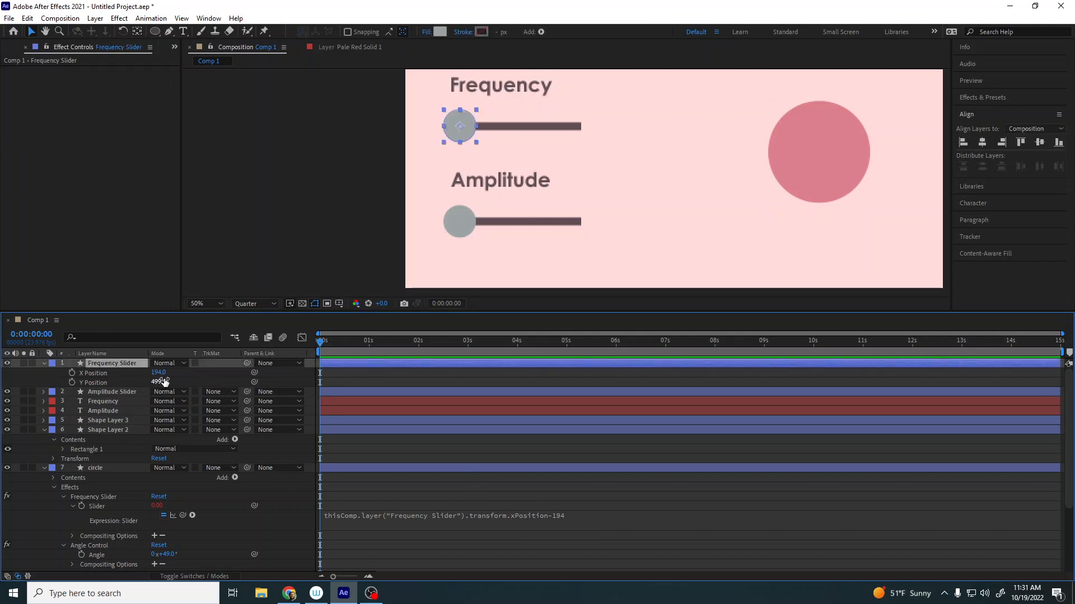
{"action": "key", "text": "space"}
{"action": "left_click_drag", "start_coordinate": [159, 375], "coordinate": [131, 371]}
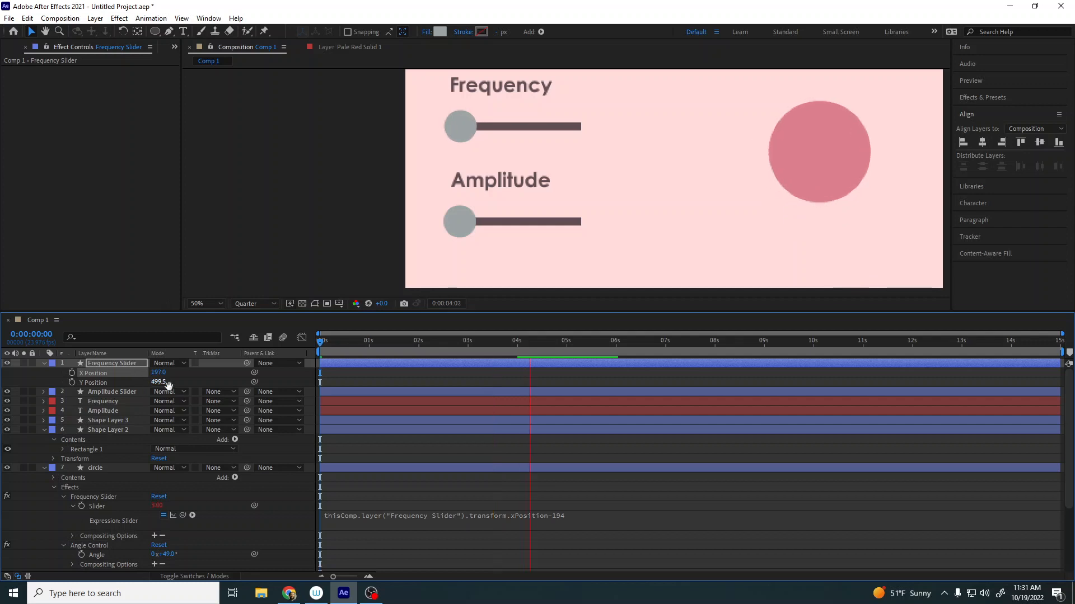
{"action": "key", "text": "space"}
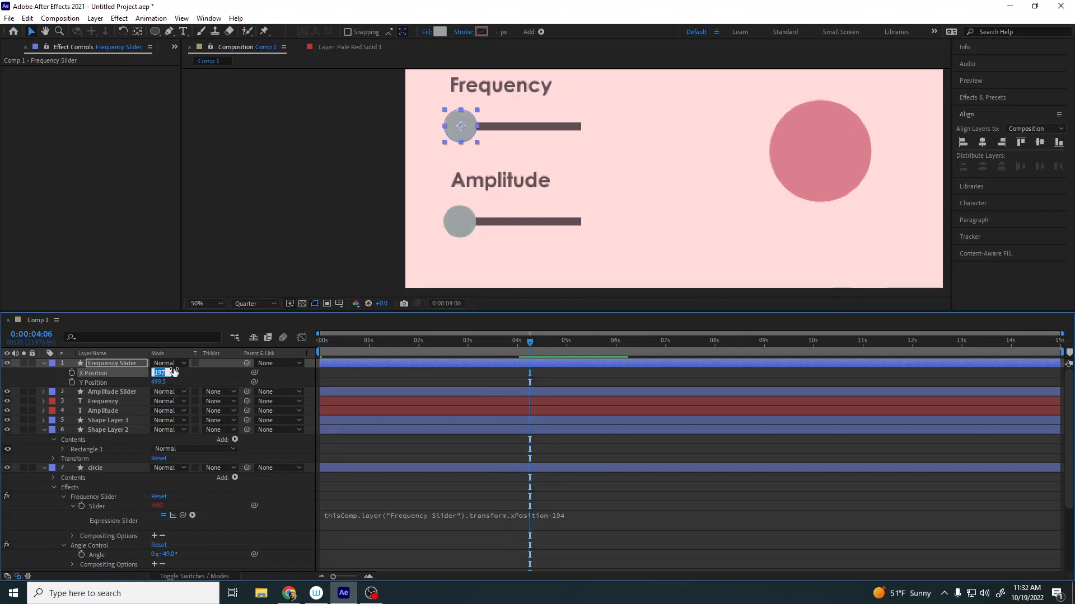
Move the Frequency Slider layer's X Position to 614, at the far end of its track, and preview the circle's motion
{"action": "left_click", "coordinate": [174, 372]}
{"action": "left_click_drag", "start_coordinate": [154, 373], "coordinate": [381, 368]}
{"action": "left_click", "coordinate": [381, 366]}
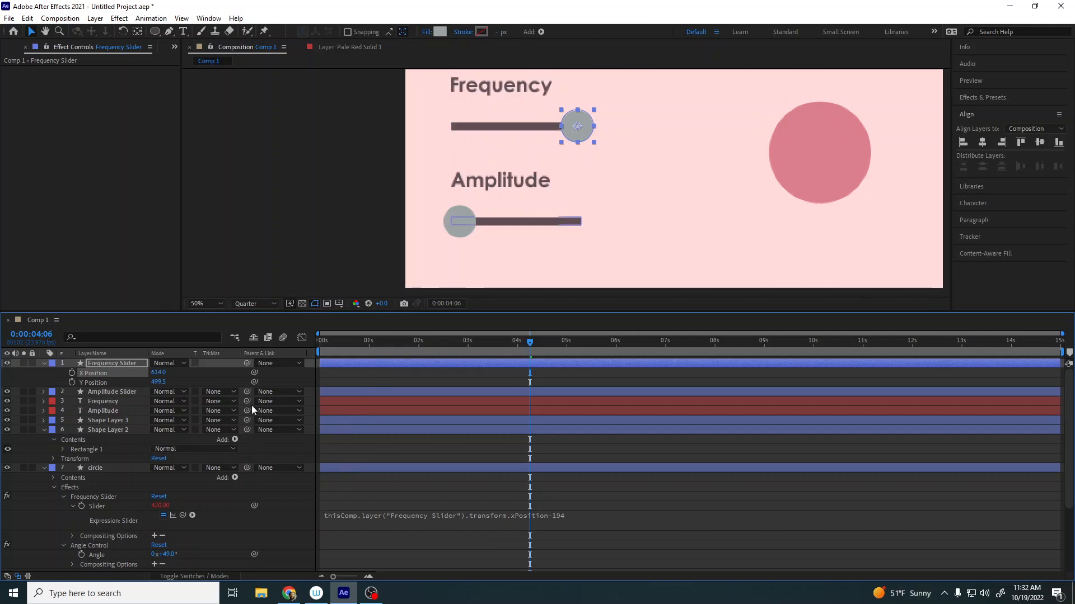
{"action": "key", "text": "space"}
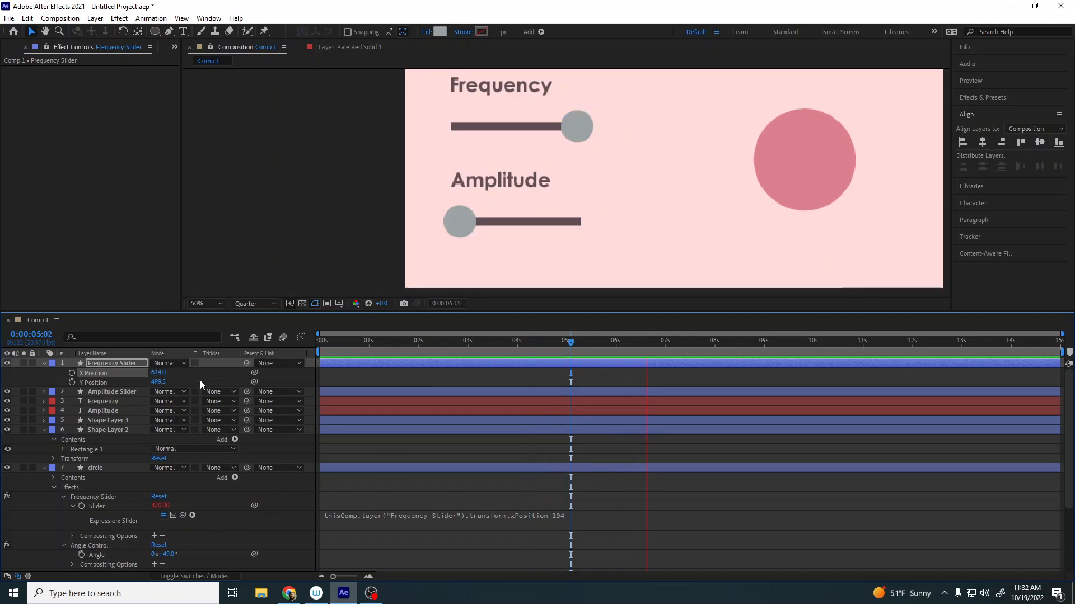
{"action": "key", "text": "space"}
Set the Frequency Slider layer's X Position to 218, 24 above its starting value, and preview the circle's motion
{"action": "left_click", "coordinate": [160, 373]}
{"action": "type", "text": "24"}
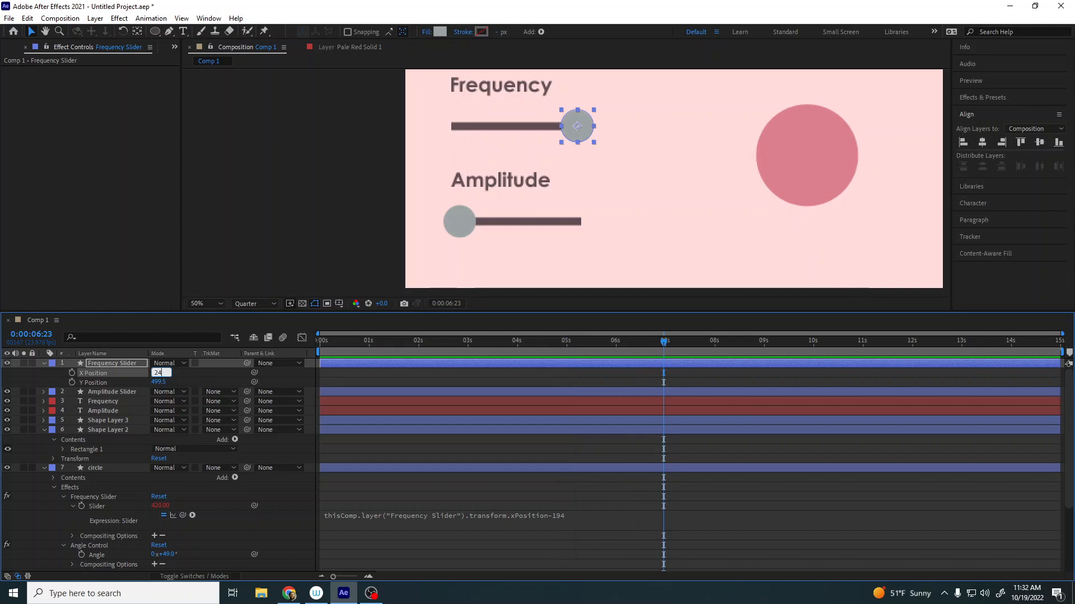
{"action": "key", "text": "ctrl+z"}
{"action": "key", "text": "End"}
{"action": "type", "text": "+24"}
{"action": "key", "text": "Return"}
{"action": "key", "text": "space"}
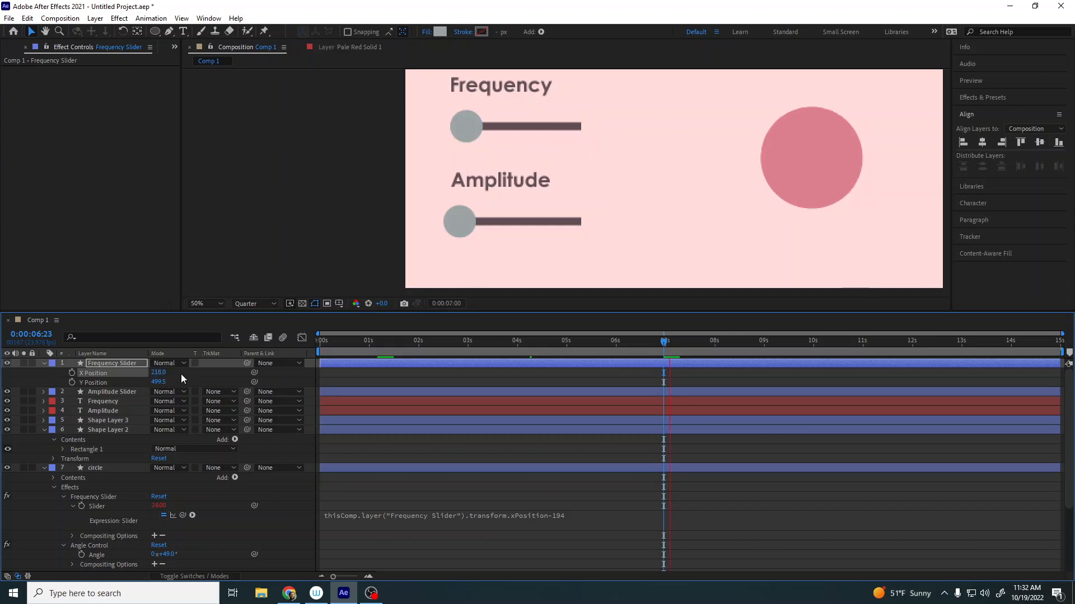
Stop the preview, open Calculator and compute 614 minus 194, divided by 24
{"action": "key", "text": "space"}
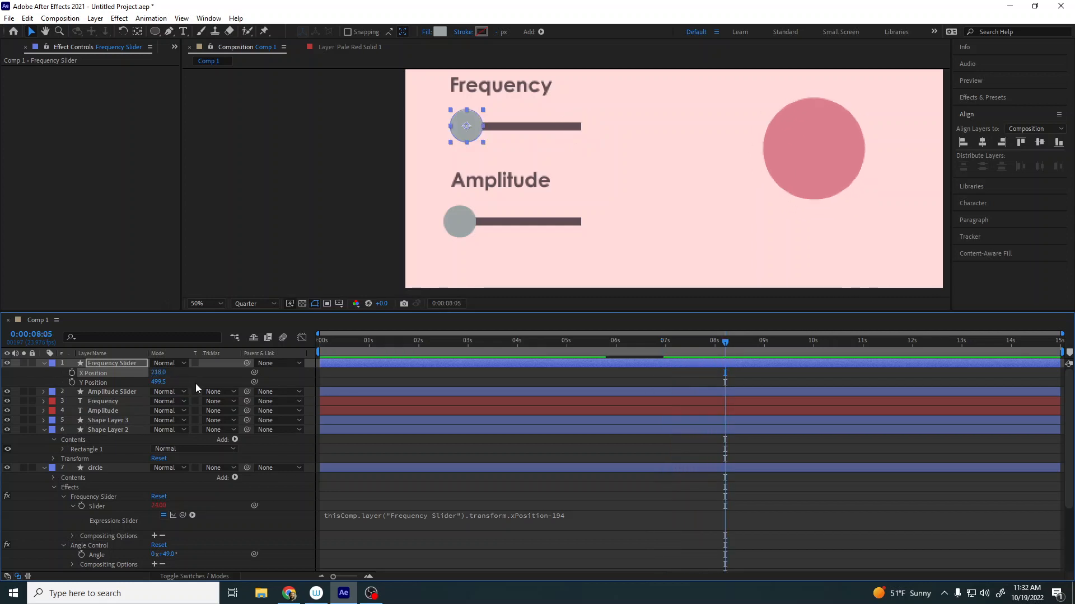
{"action": "left_click", "coordinate": [159, 373]}
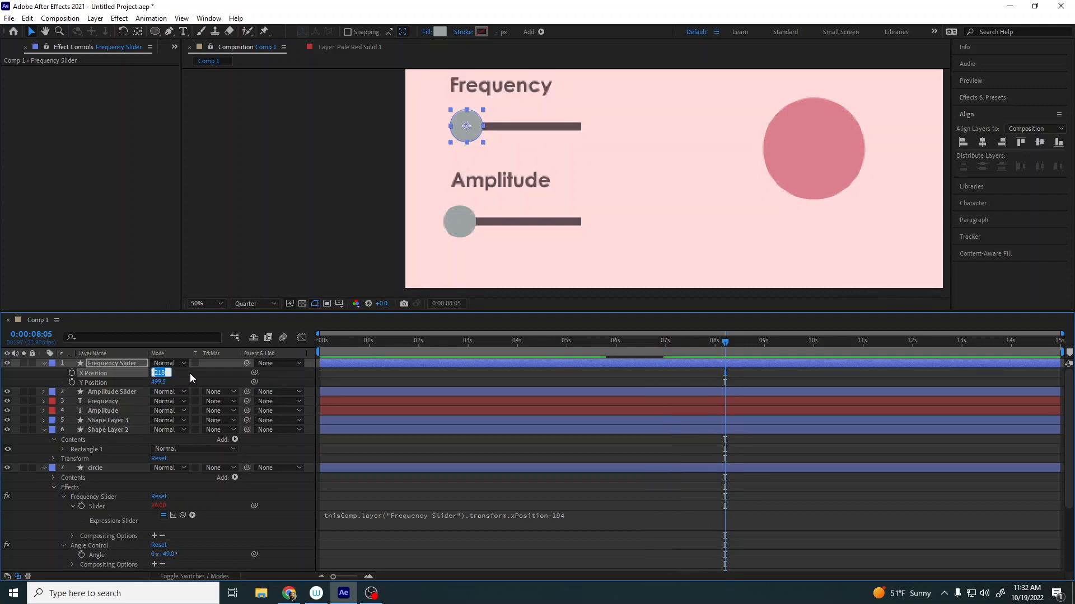
{"action": "key", "text": "super"}
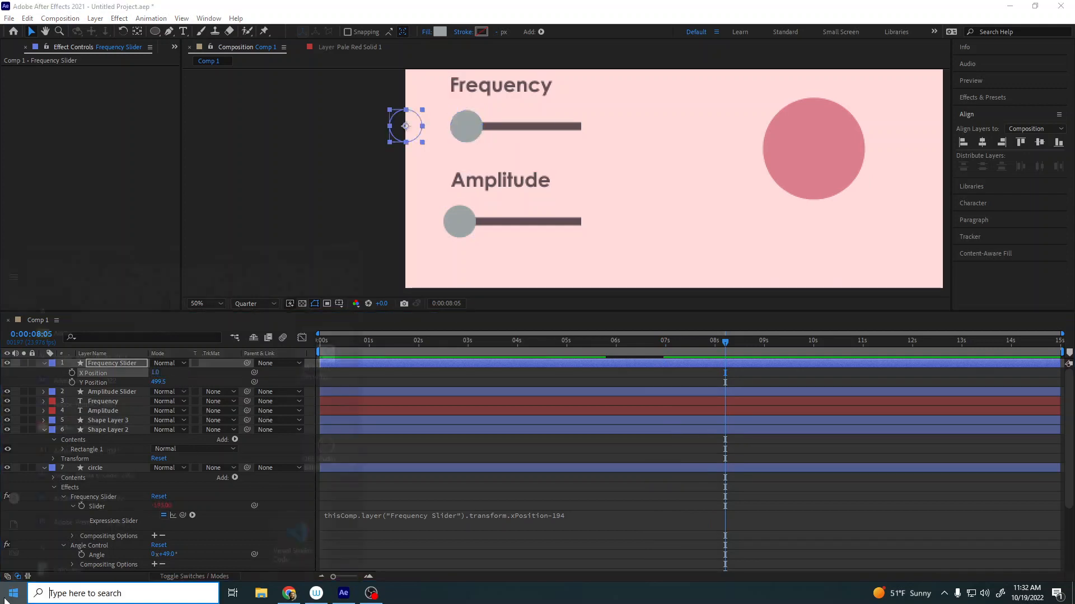
{"action": "type", "text": "calc"}
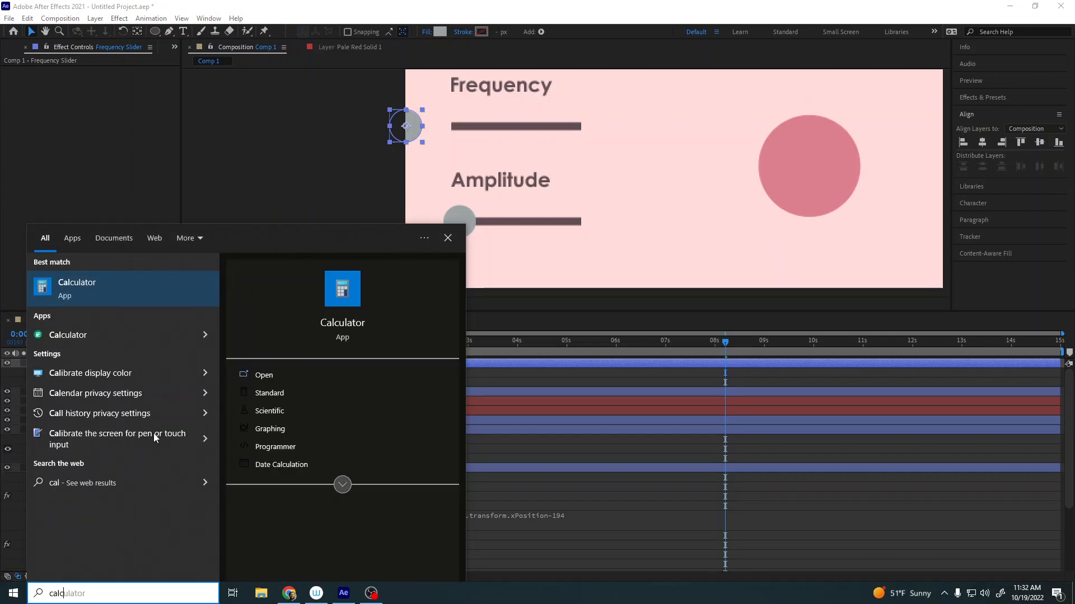
{"action": "left_click", "coordinate": [327, 308]}
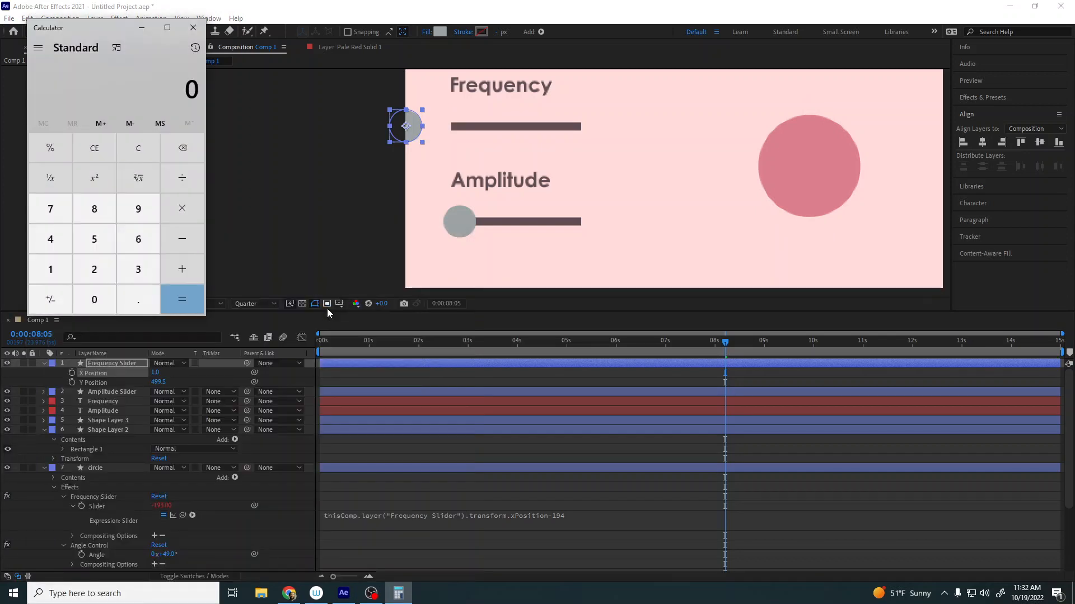
{"action": "type", "text": "6"}
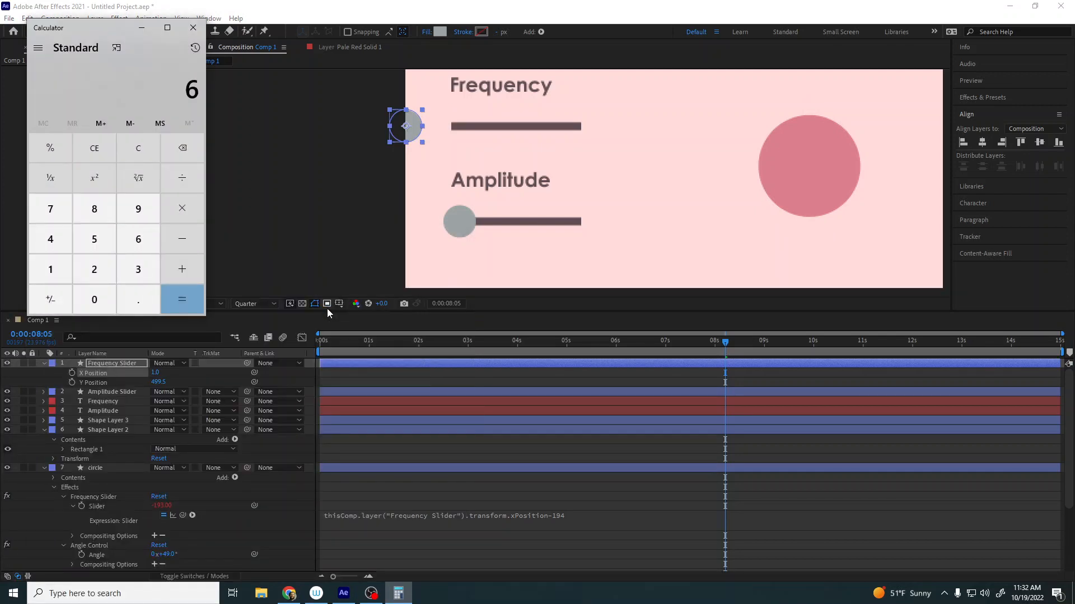
{"action": "type", "text": "14 - 194"}
{"action": "key", "text": "Return"}
{"action": "type", "text": "/"}
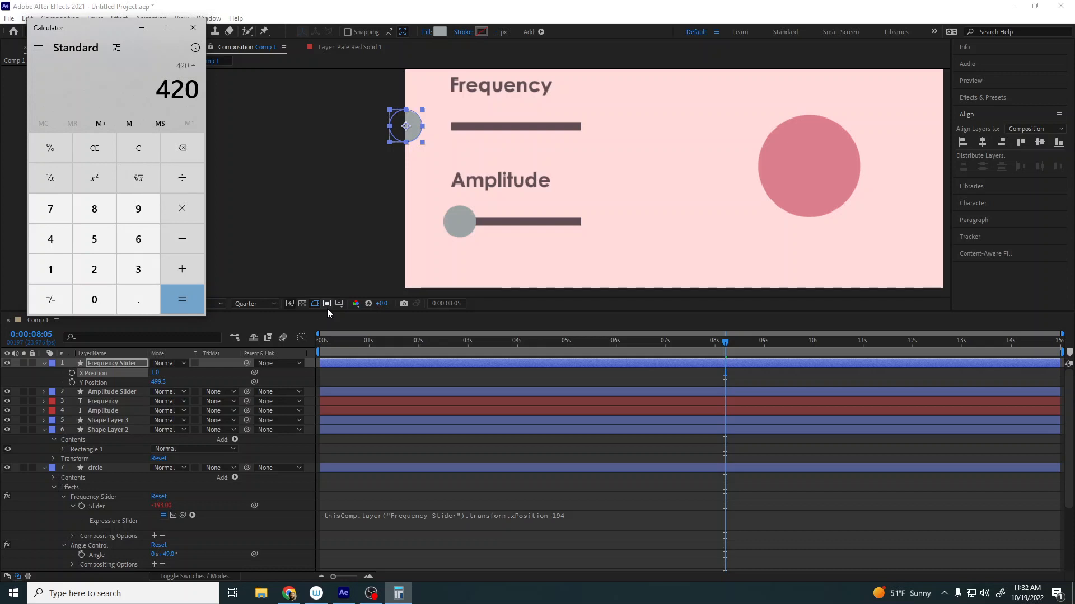
{"action": "type", "text": "24"}
{"action": "key", "text": "Return"}
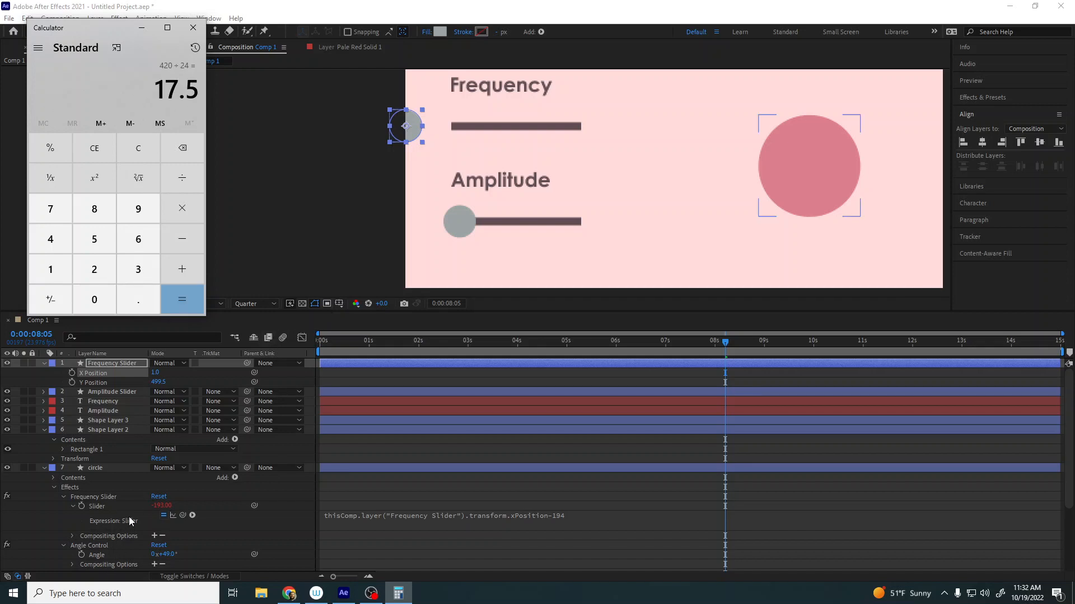
Try to divide the circle's Frequency Slider expression by 18, adding parentheses around xPosition-194
{"action": "left_click", "coordinate": [591, 515]}
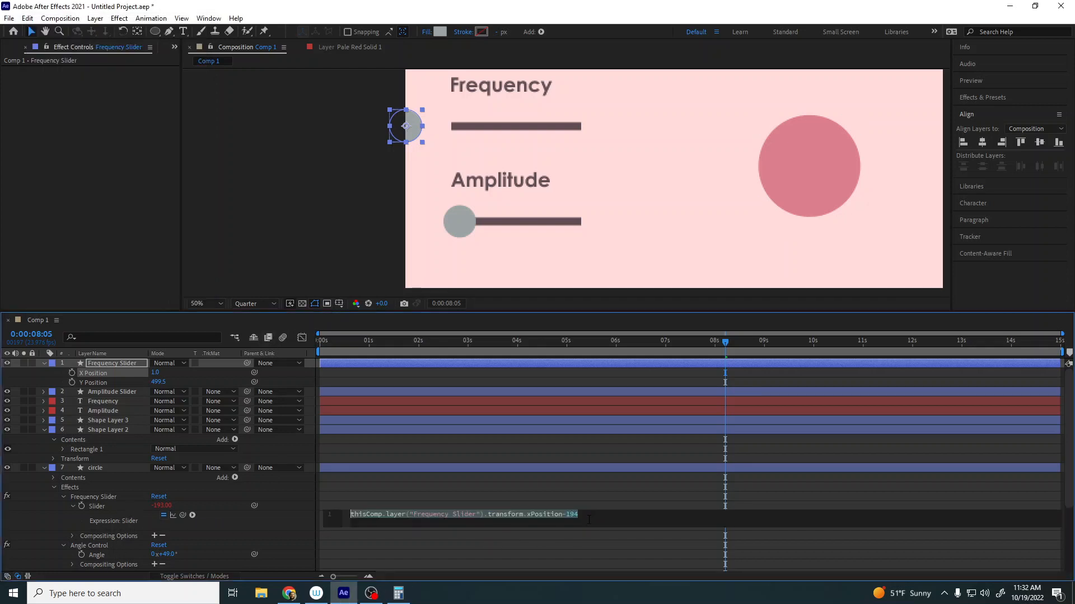
{"action": "left_click", "coordinate": [530, 514]}
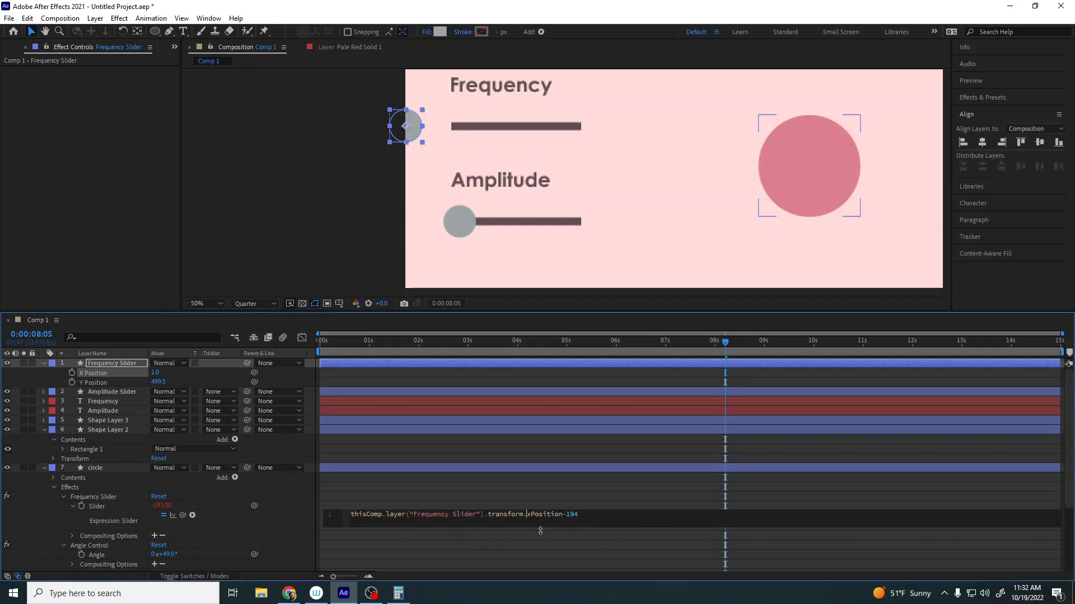
{"action": "type", "text": "("}
{"action": "key", "text": "ctrl+Right"}
{"action": "type", "text": ")/1"}
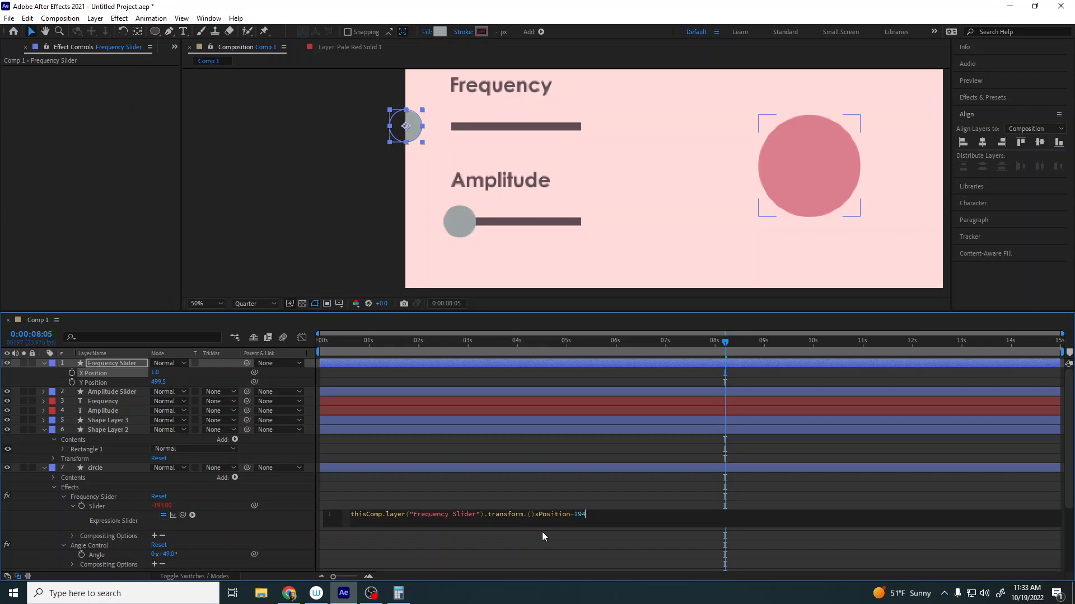
{"action": "type", "text": "8"}
{"action": "left_click", "coordinate": [476, 502]}
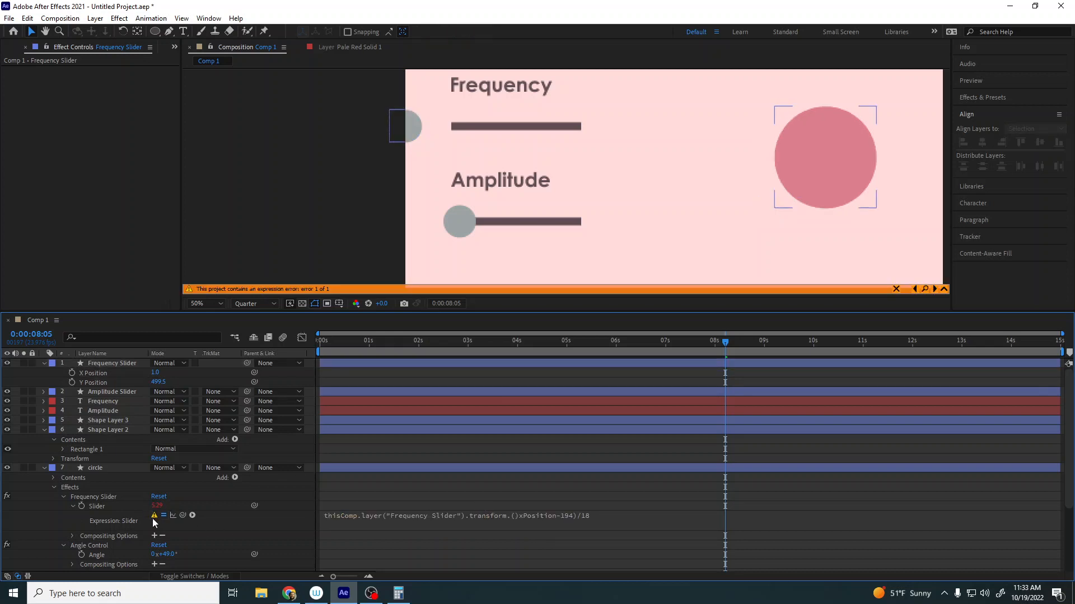
Remove the stray closing parenthesis in front of xPosition in the circle's Frequency Slider expression
{"action": "left_click", "coordinate": [524, 516]}
{"action": "left_click", "coordinate": [533, 514]}
{"action": "key", "text": "BackSpace"}
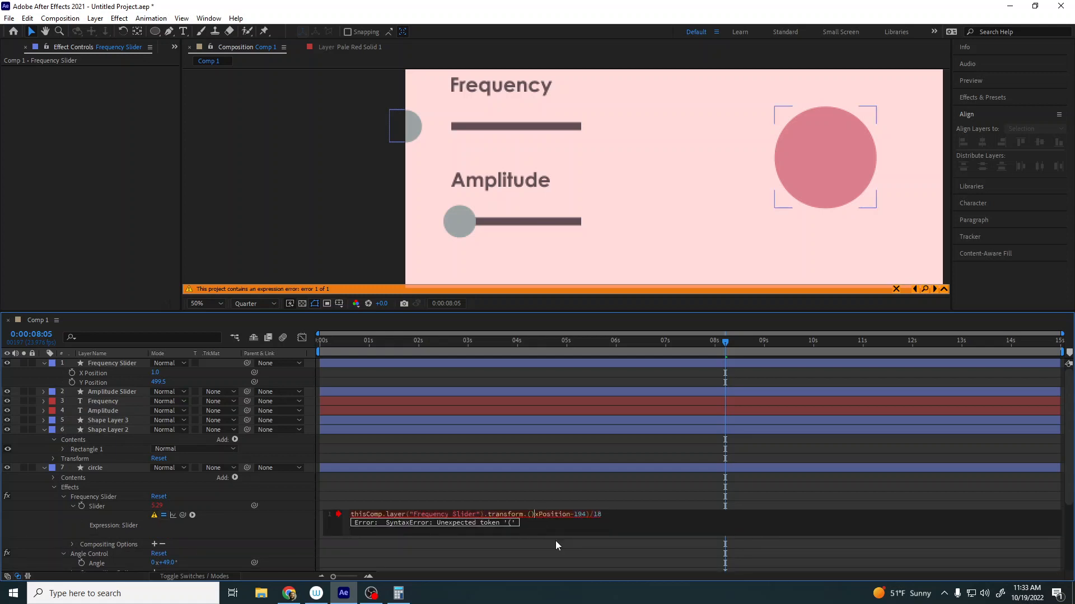
{"action": "left_click", "coordinate": [550, 501]}
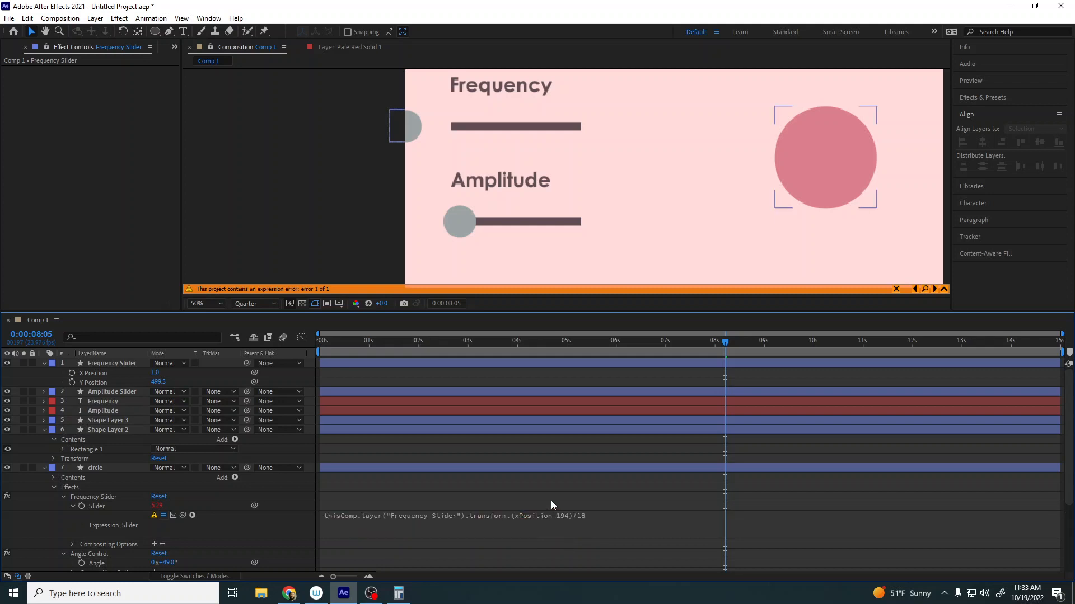
Regroup the parentheses so the circle's Frequency Slider expression reads (thisComp.layer("Frequency Slider").transform.xPosition-194)/18
{"action": "left_click", "coordinate": [595, 514]}
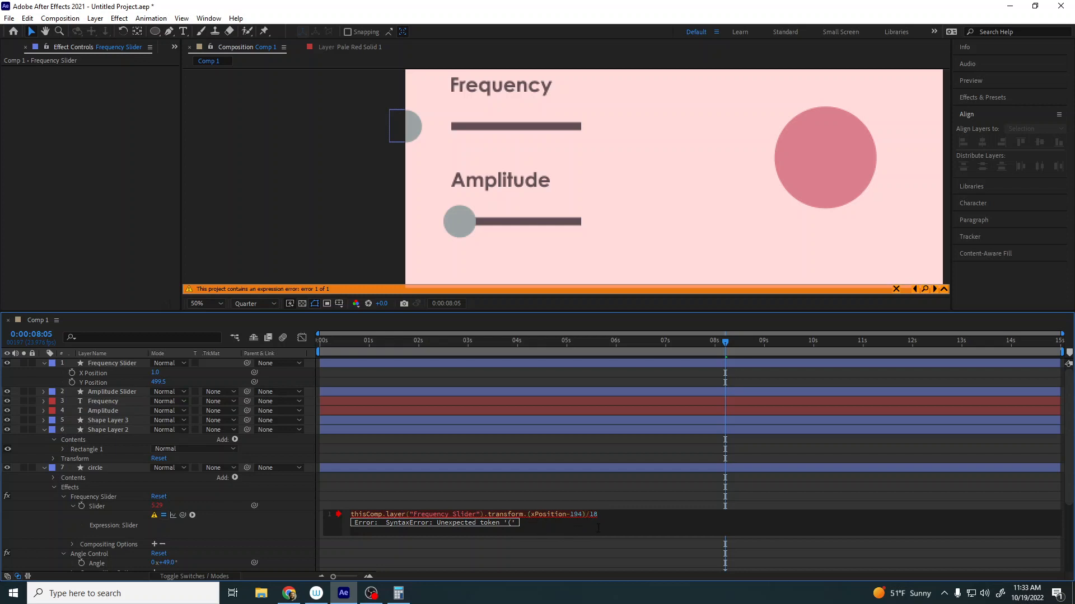
{"action": "type", "text": ")"}
{"action": "type", "text": "("}
{"action": "left_click", "coordinate": [358, 498]}
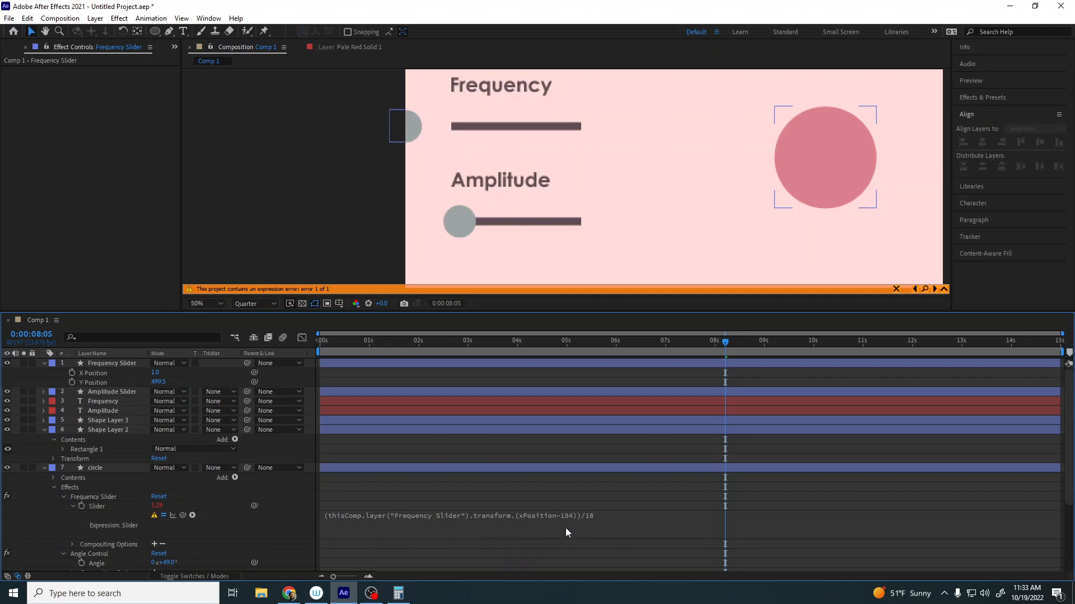
{"action": "left_click", "coordinate": [581, 514]}
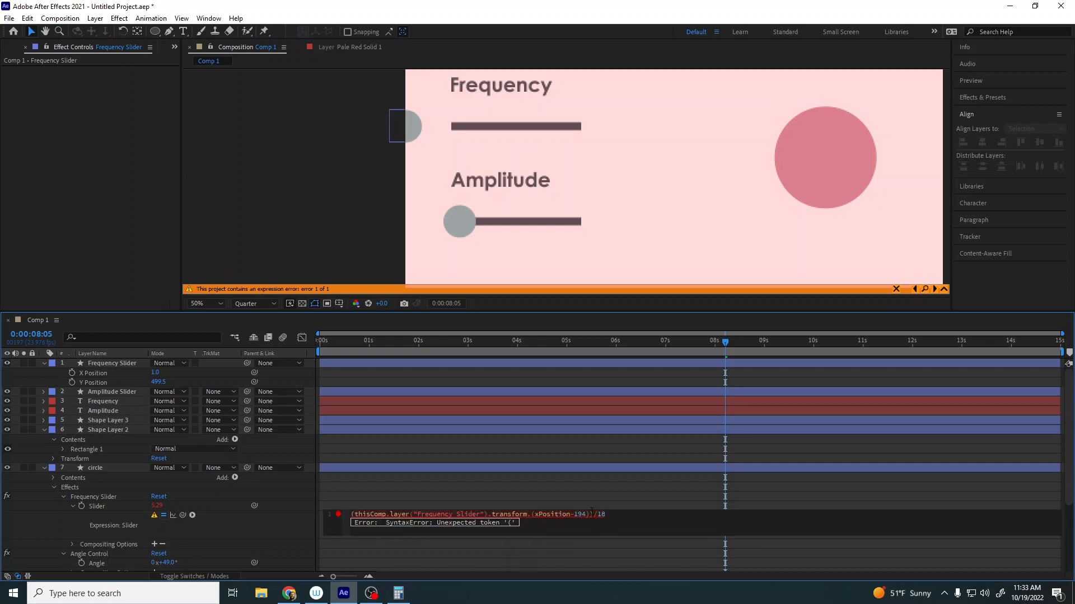
{"action": "key", "text": "BackSpace"}
{"action": "key", "text": "BackSpace"}
{"action": "left_click", "coordinate": [579, 495]}
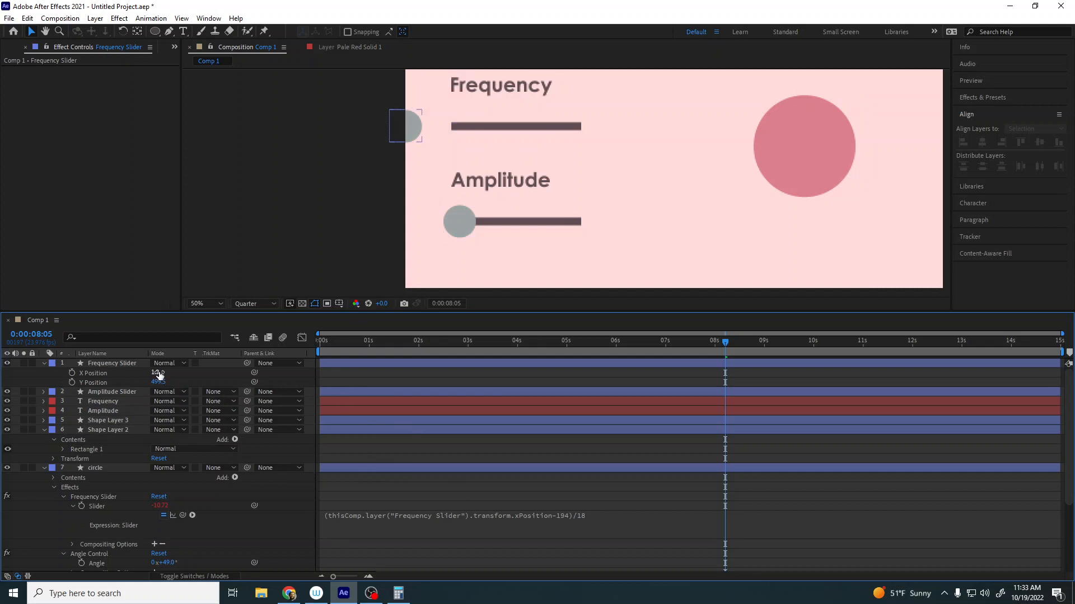
Preview the circle's motion with the Frequency Slider layer's X Position at 168, and return the position to 194
{"action": "left_click_drag", "start_coordinate": [155, 373], "coordinate": [247, 365]}
{"action": "key", "text": "space"}
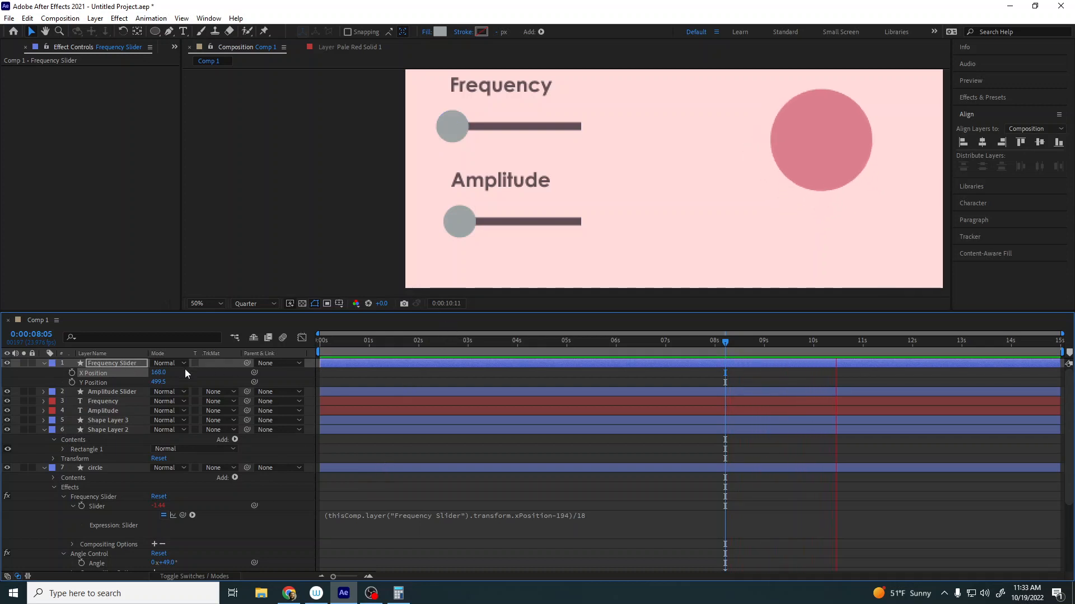
{"action": "left_click", "coordinate": [159, 372]}
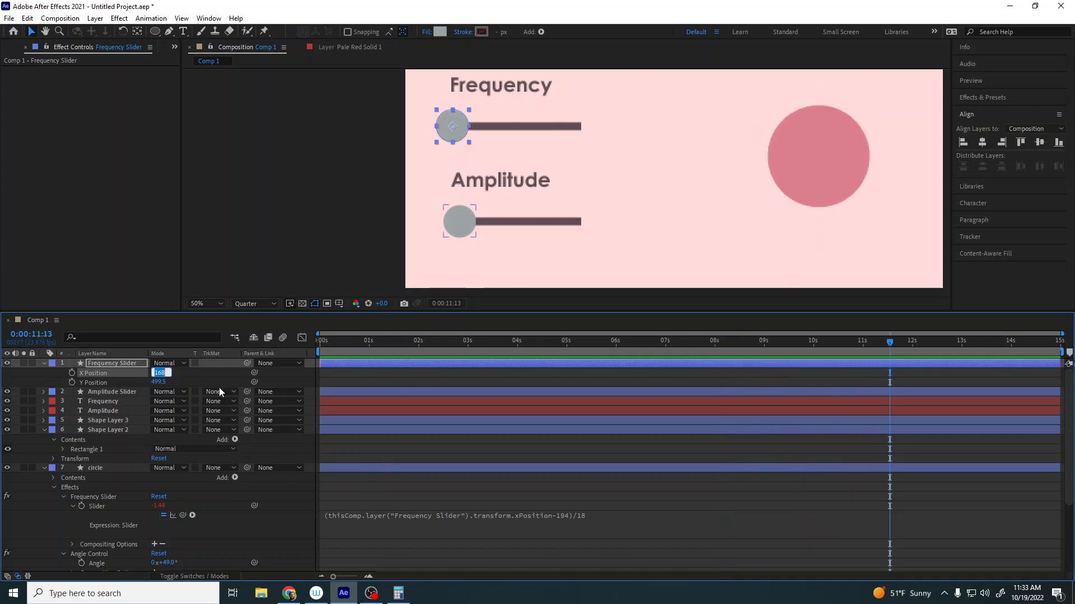
{"action": "type", "text": "194"}
{"action": "key", "text": "Return"}
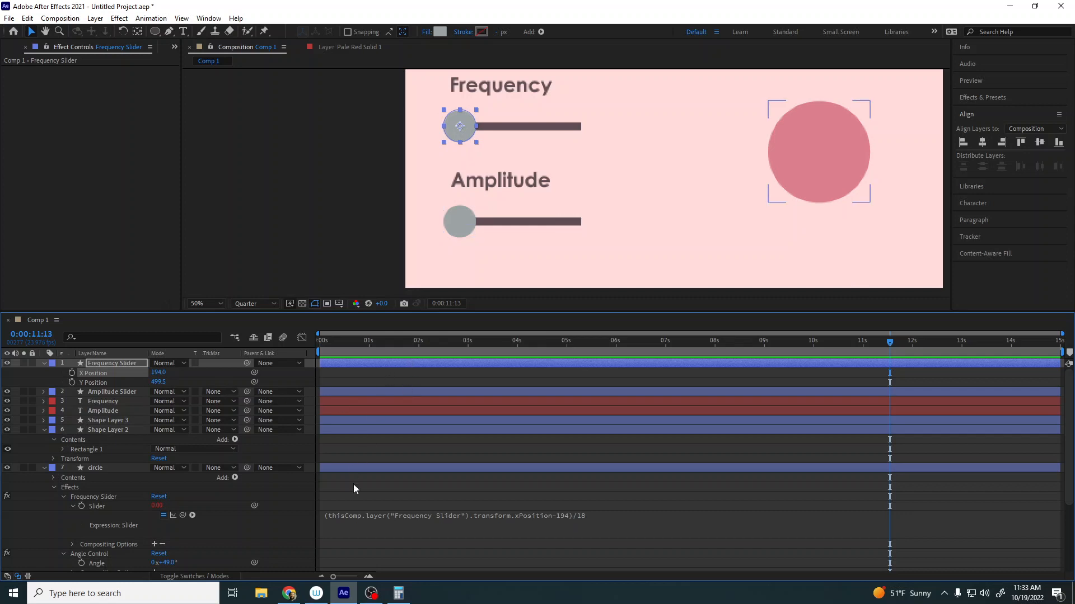
{"action": "left_click", "coordinate": [611, 519]}
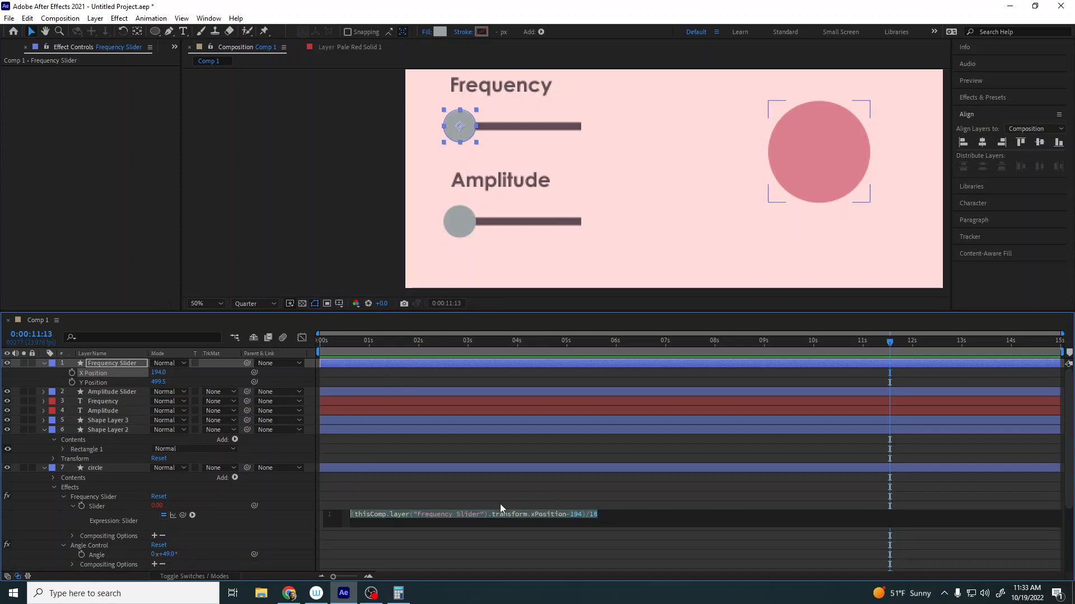
{"action": "left_click", "coordinate": [499, 504]}
{"action": "left_click", "coordinate": [596, 518]}
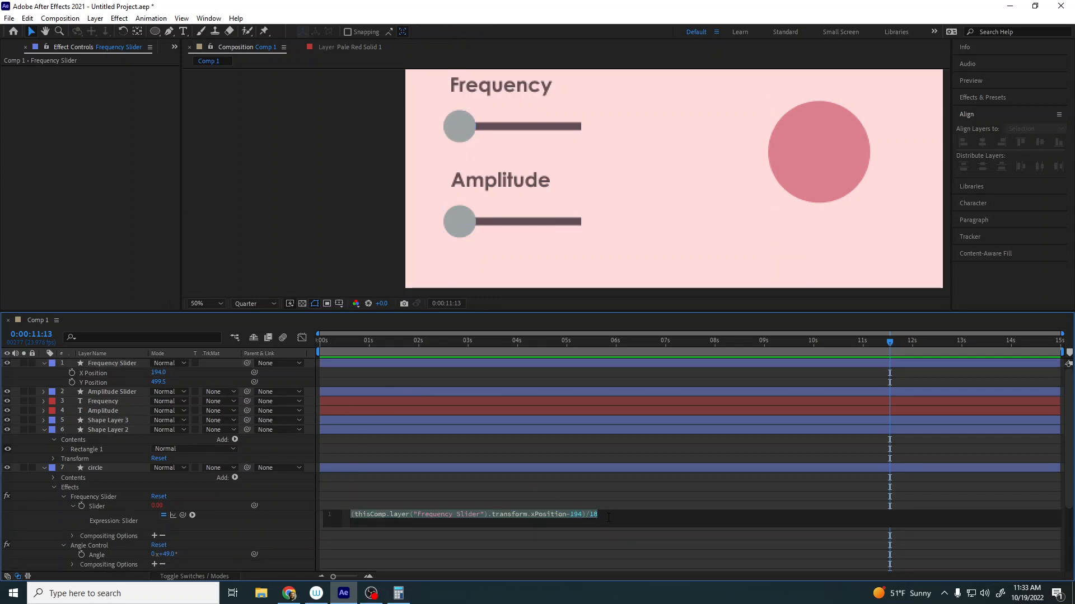
Scrub the Frequency Slider layer's X Position along its track and back to 196, and preview the circle's motion
{"action": "left_click_drag", "start_coordinate": [167, 374], "coordinate": [374, 379]}
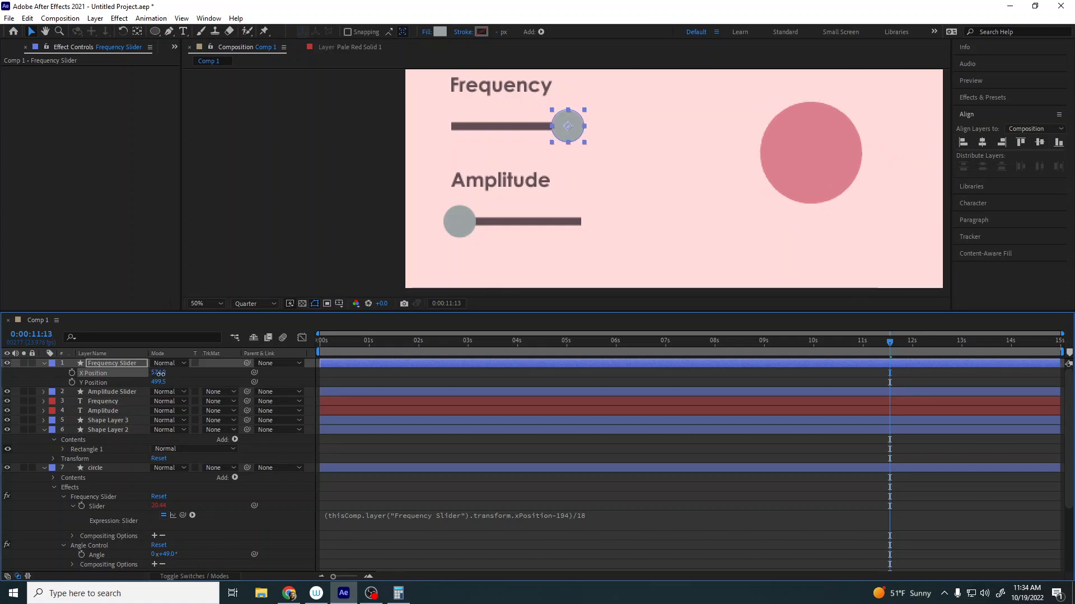
{"action": "left_click_drag", "start_coordinate": [162, 374], "coordinate": [3, 372]}
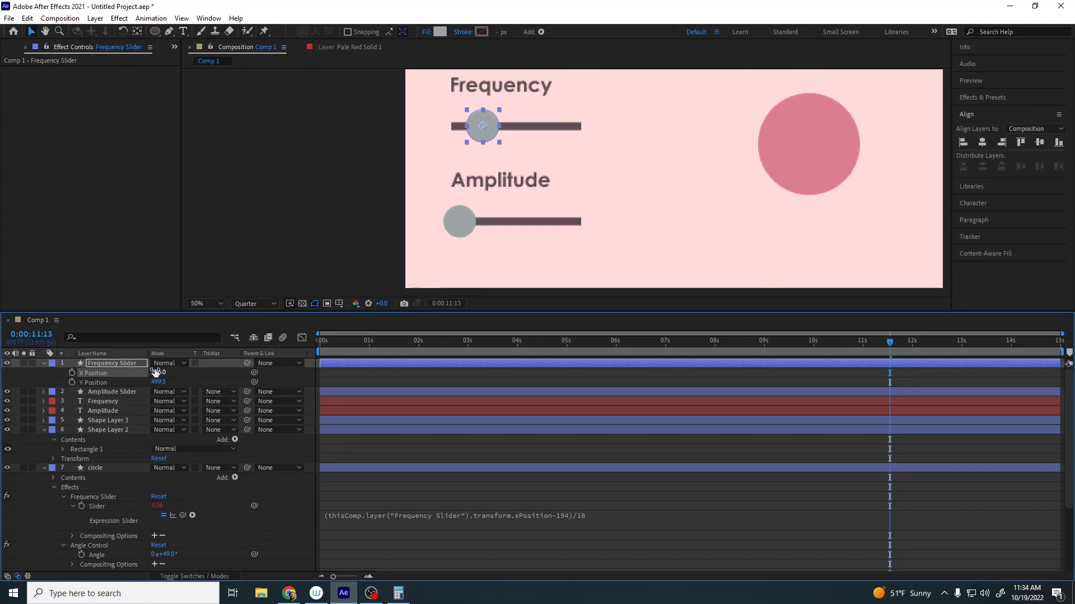
{"action": "left_click_drag", "start_coordinate": [156, 373], "coordinate": [113, 373]}
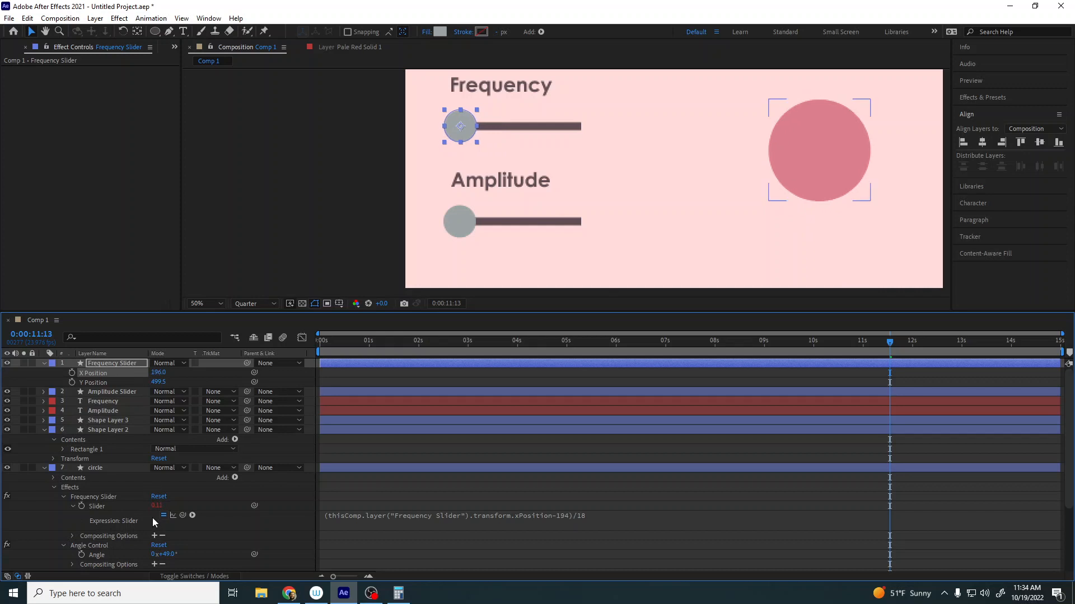
{"action": "key", "text": "space"}
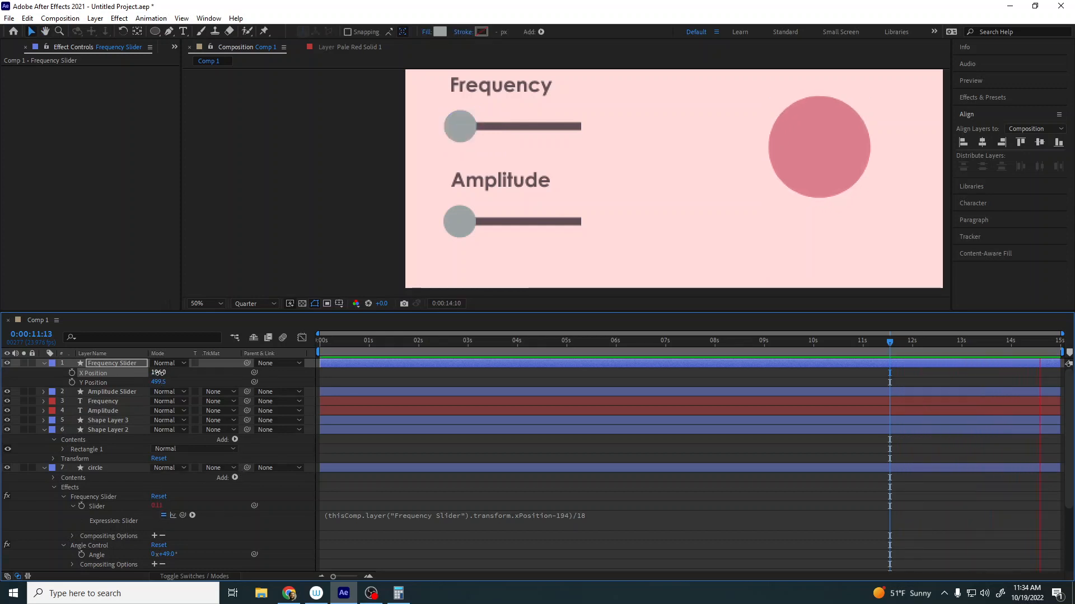
Vary the Frequency Slider layer's X Position during the preview through 399, 597 and 441, ending at 268, and stop playback
{"action": "left_click_drag", "start_coordinate": [159, 374], "coordinate": [240, 374]}
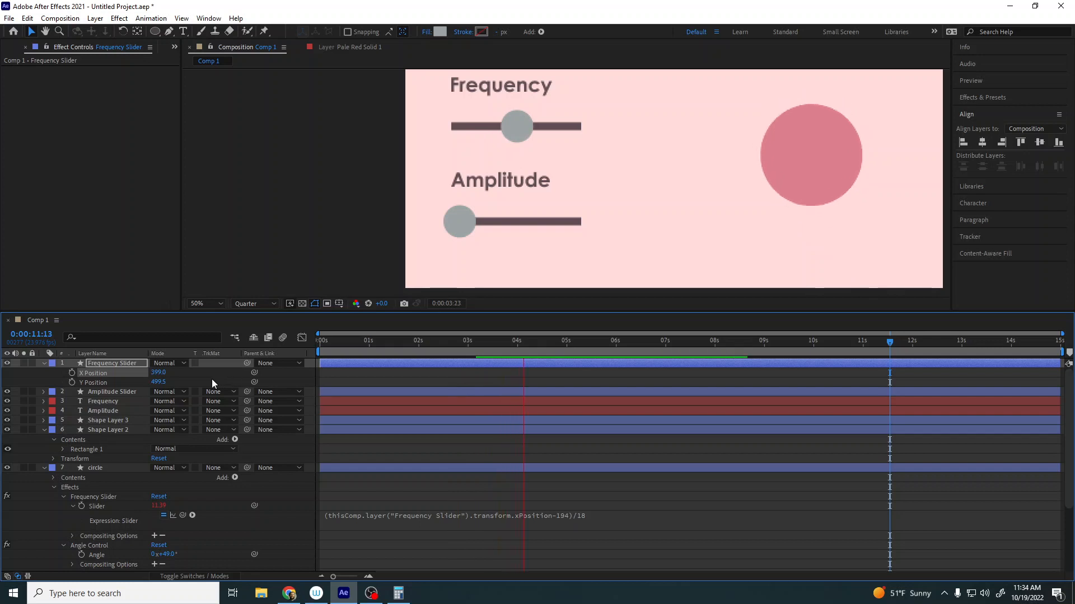
{"action": "left_click_drag", "start_coordinate": [157, 373], "coordinate": [261, 369]}
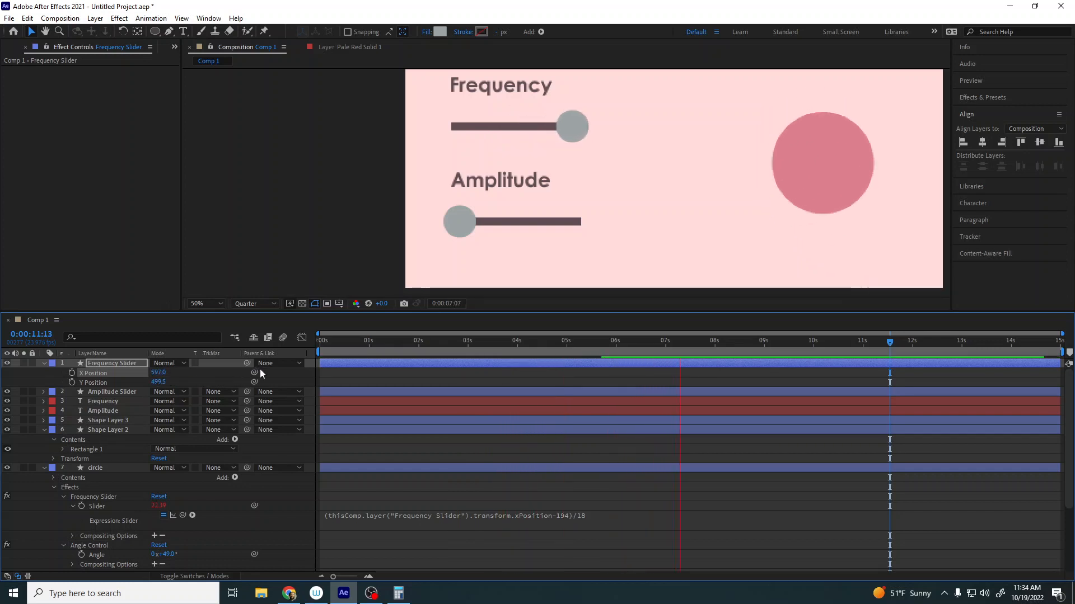
{"action": "left_click_drag", "start_coordinate": [163, 373], "coordinate": [76, 381]}
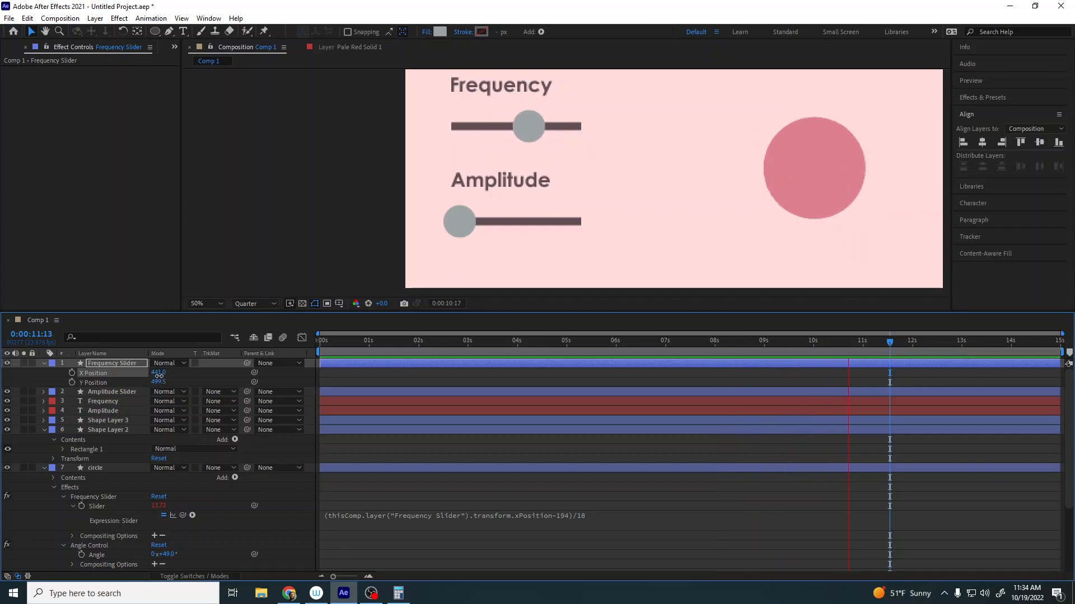
{"action": "left_click_drag", "start_coordinate": [159, 373], "coordinate": [80, 376]}
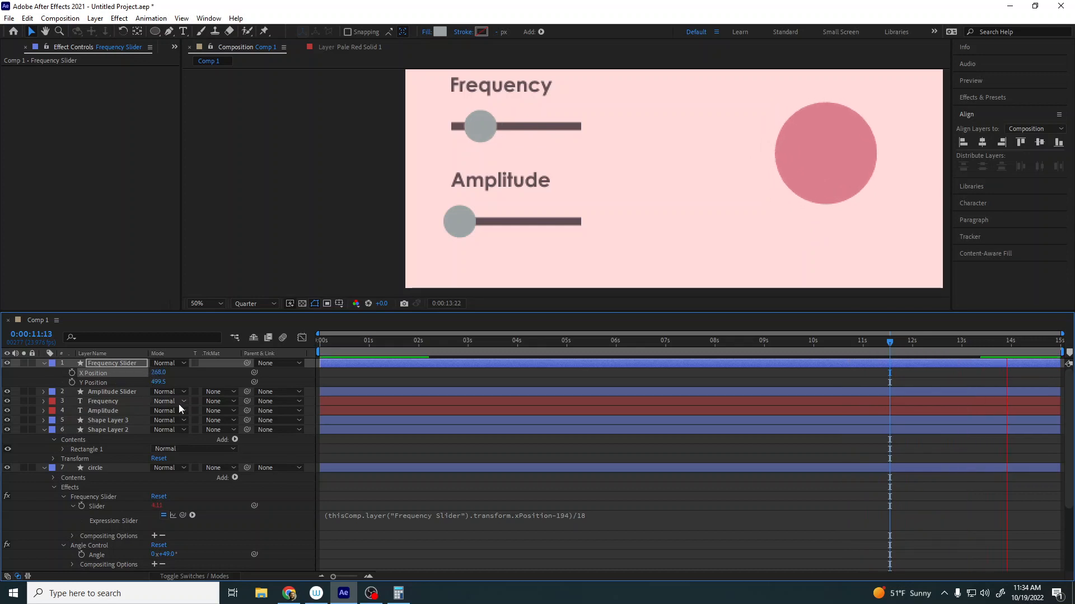
{"action": "key", "text": "space"}
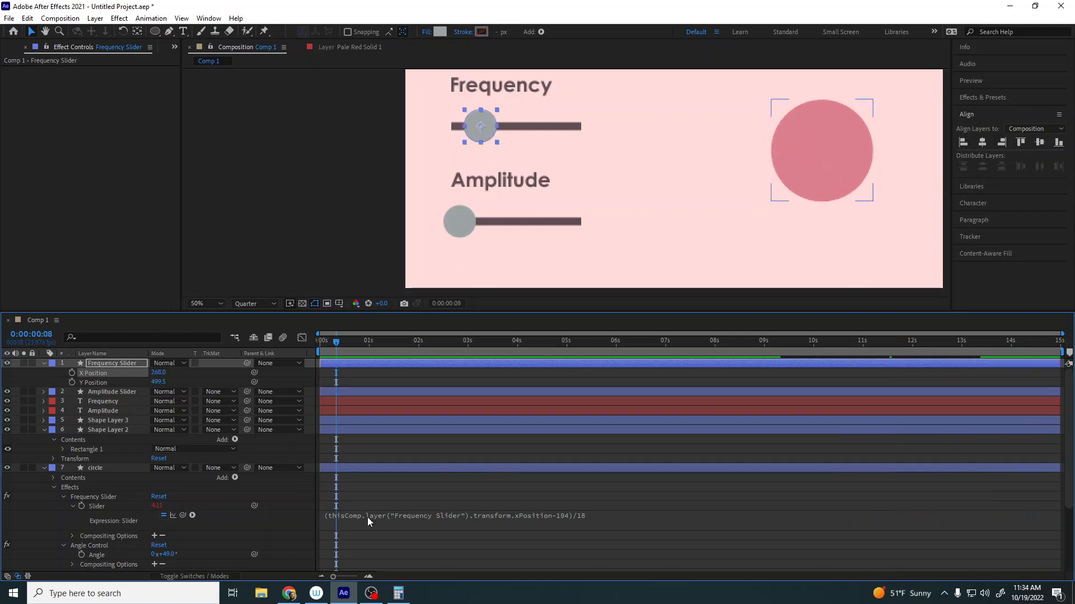
Open the Slider expression of the circle's Frequency Slider effect for editing
{"action": "left_click", "coordinate": [334, 518]}
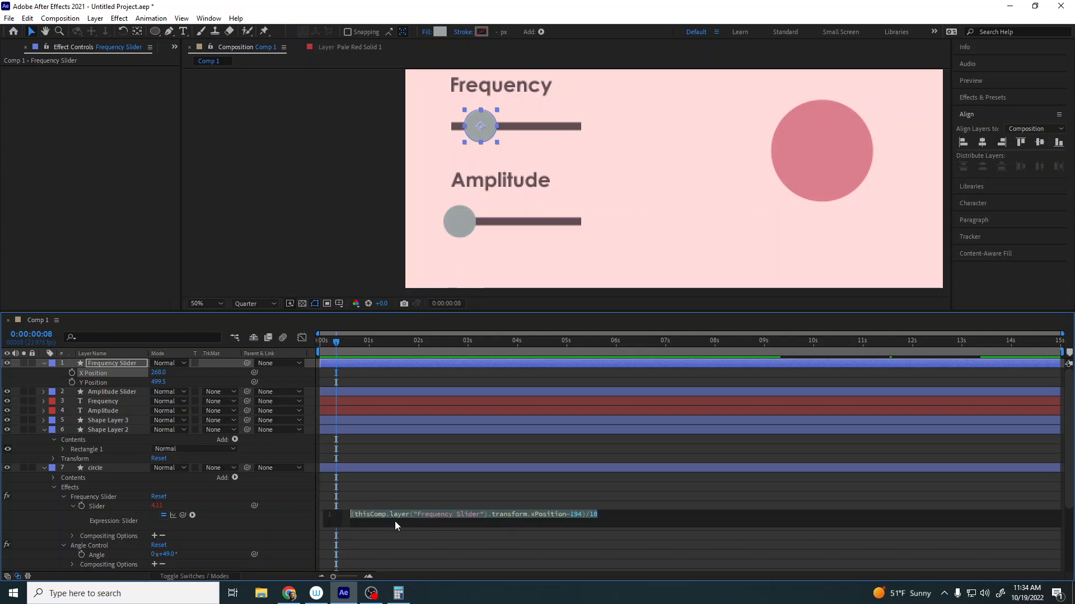
{"action": "left_click", "coordinate": [600, 511]}
{"action": "left_click", "coordinate": [585, 514]}
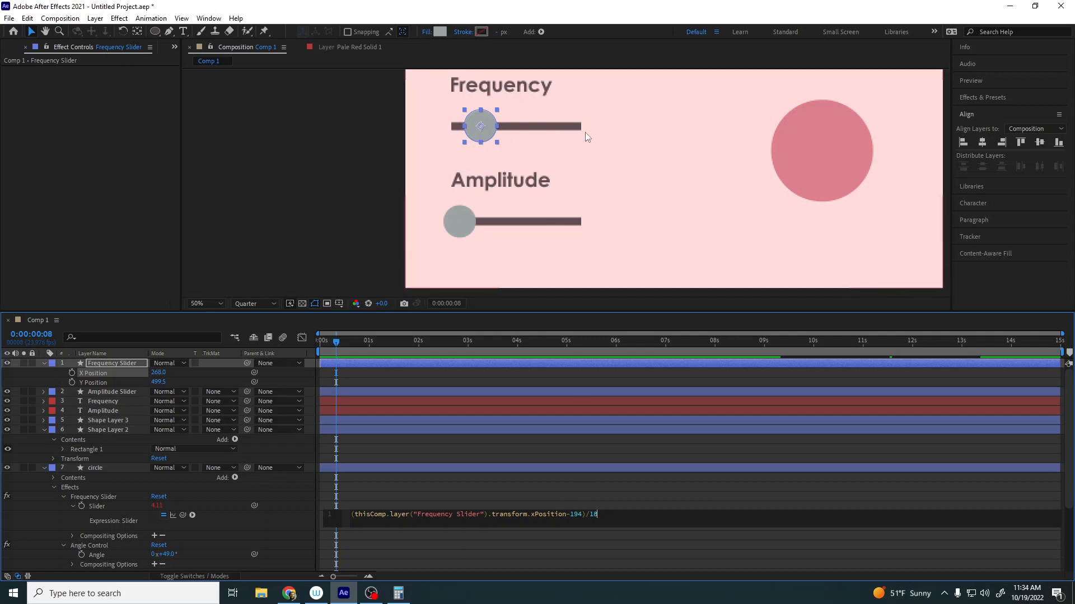
{"action": "left_click", "coordinate": [577, 515]}
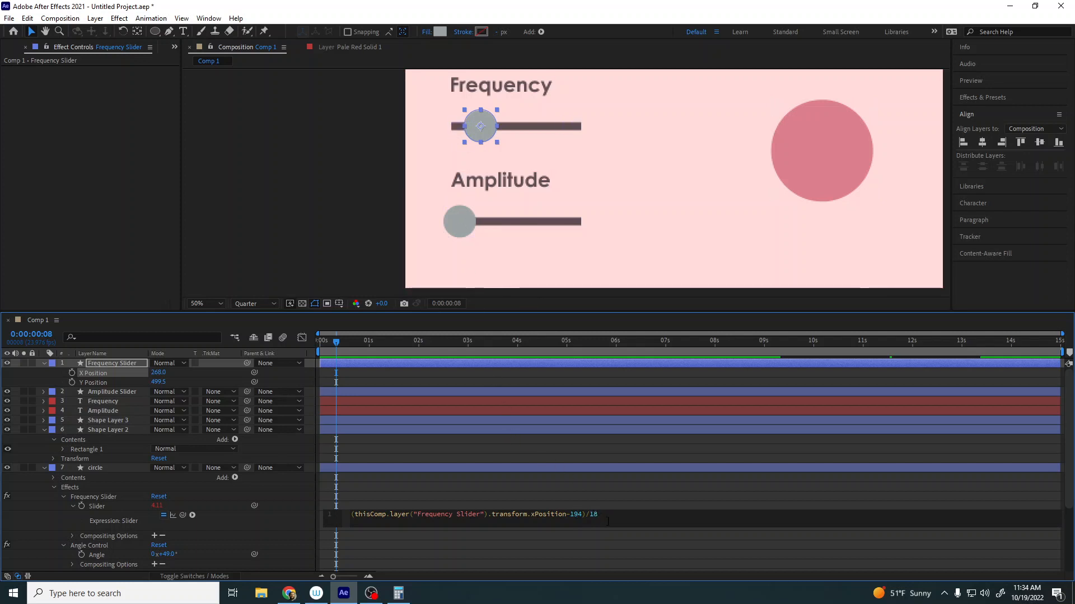
Separate the Amplitude Slider layer's Position into individual X and Y dimensions, and select its X Position
{"action": "left_click", "coordinate": [101, 395]}
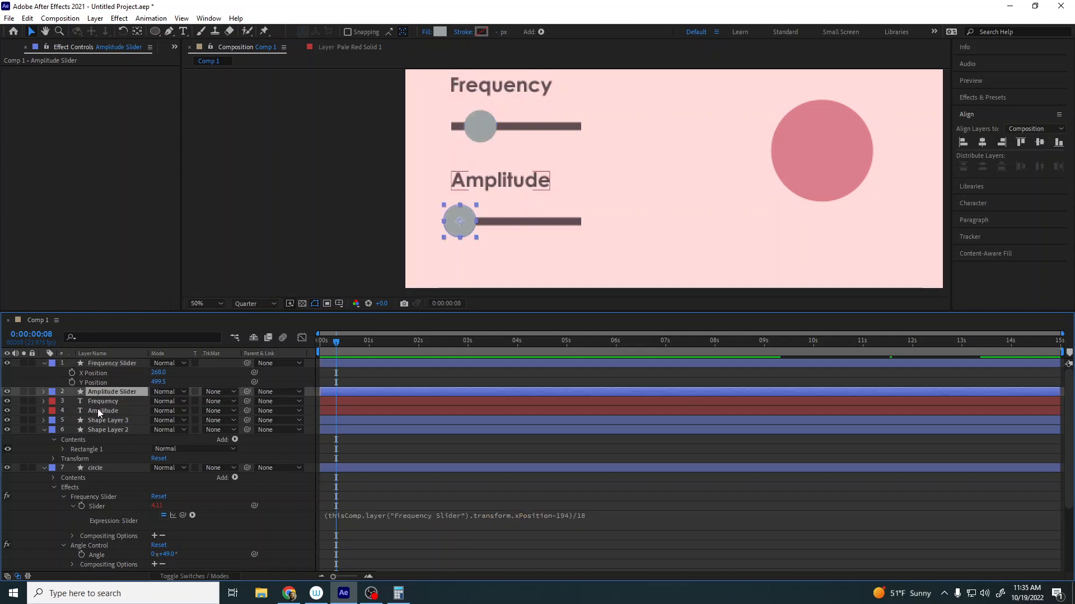
{"action": "key", "text": "p"}
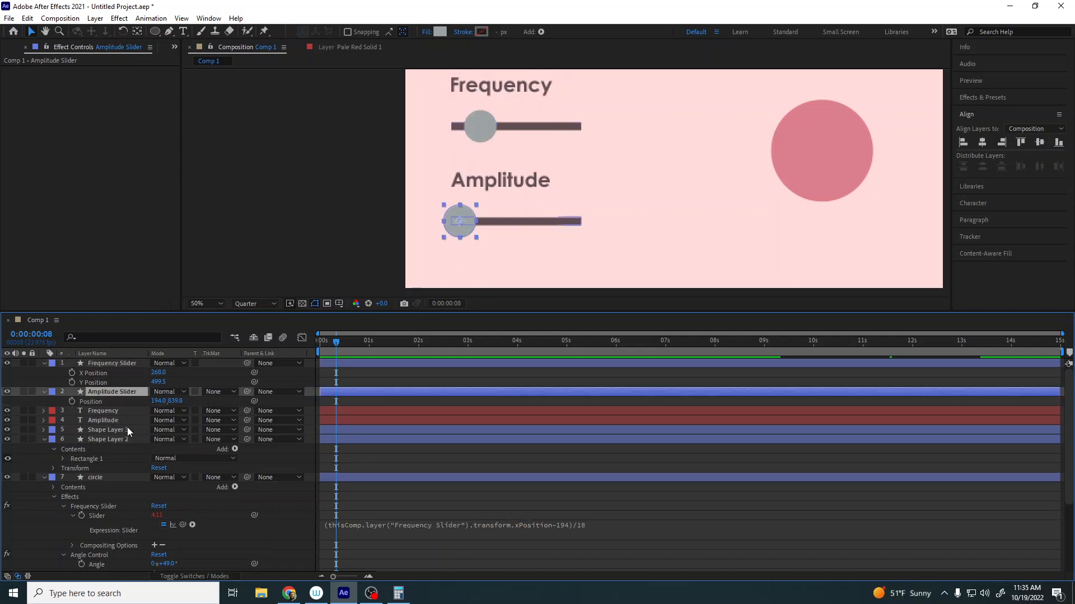
{"action": "right_click", "coordinate": [98, 402]}
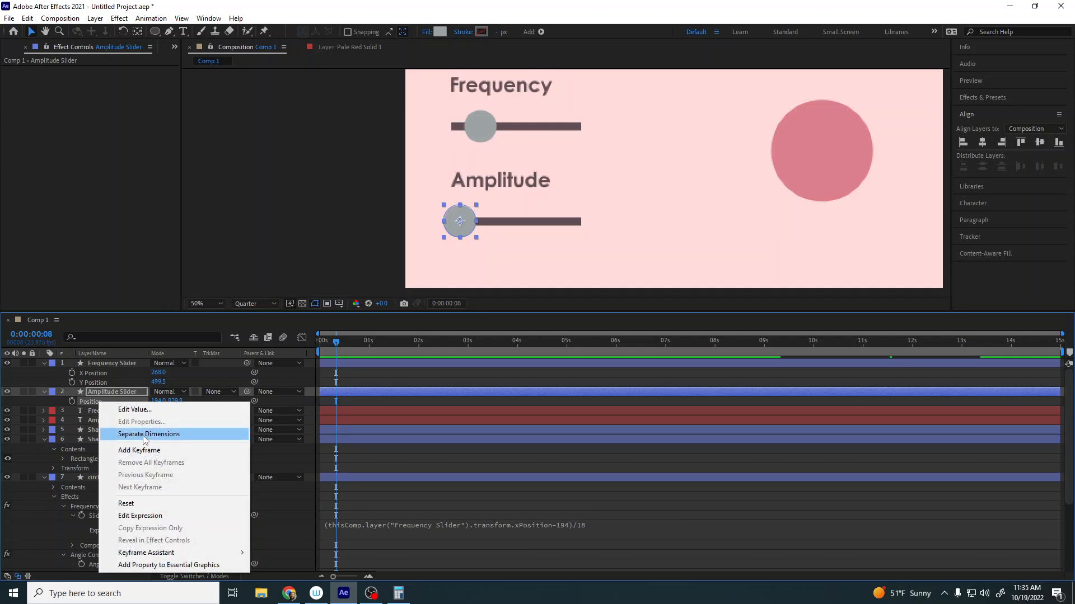
{"action": "left_click", "coordinate": [168, 435]}
{"action": "left_click", "coordinate": [52, 412]}
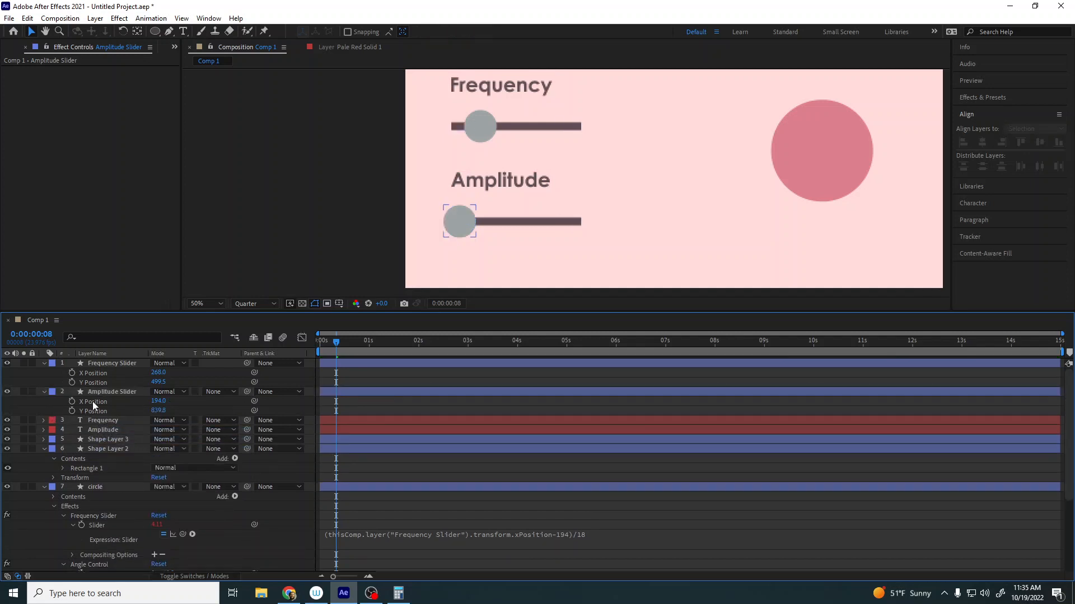
{"action": "left_click", "coordinate": [92, 401]}
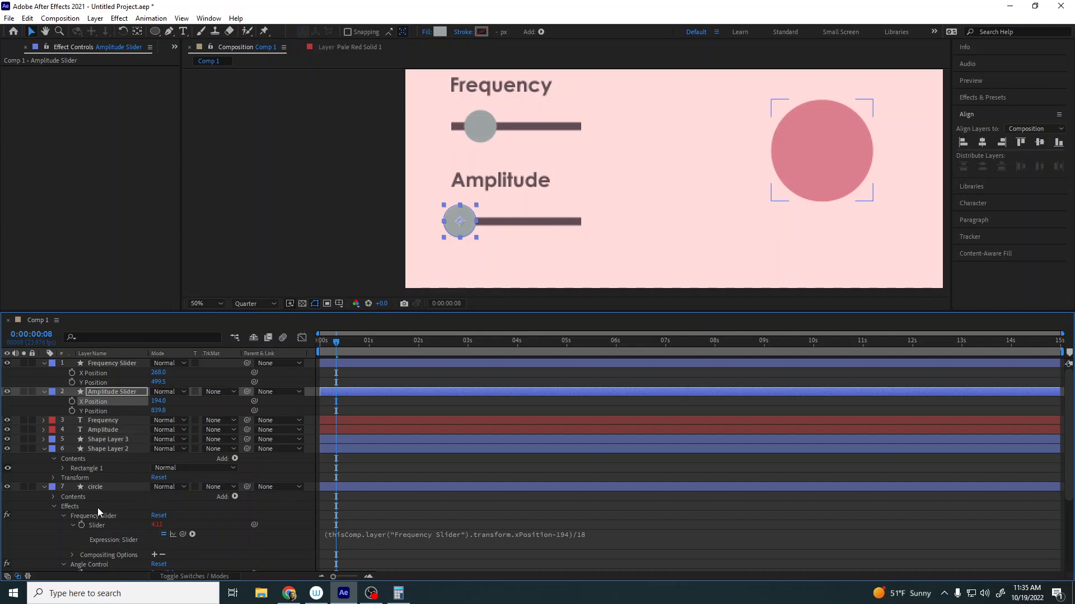
Link the Angle property of the circle's Angle Control effect to the Amplitude Slider layer's X Position
{"action": "scroll", "coordinate": [116, 523], "scroll_direction": "down", "scroll_amount": 3}
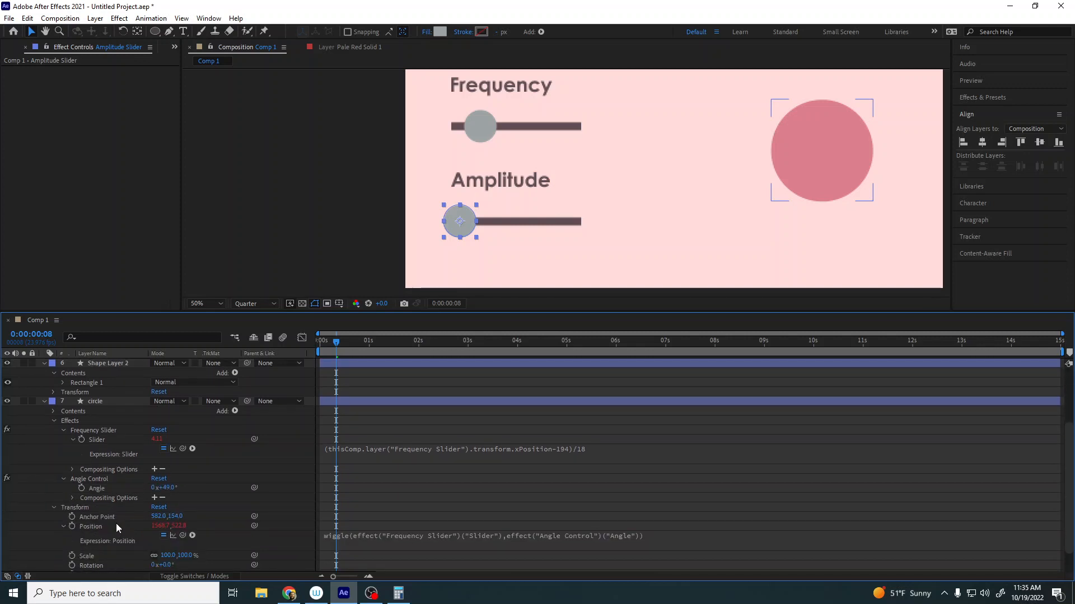
{"action": "left_click", "coordinate": [62, 459]}
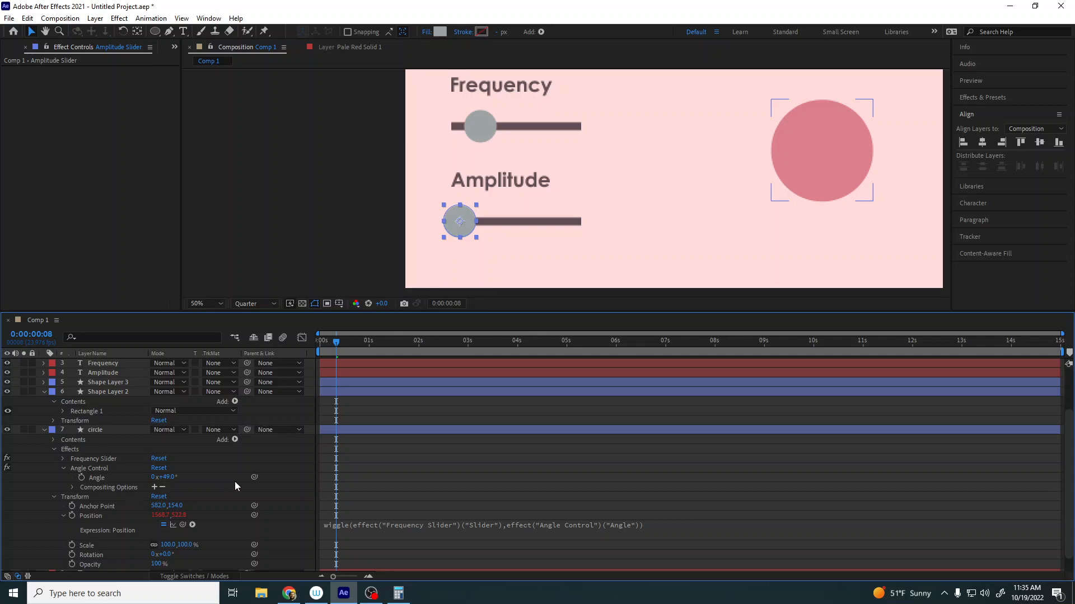
{"action": "scroll", "coordinate": [143, 465], "scroll_direction": "up", "scroll_amount": 3}
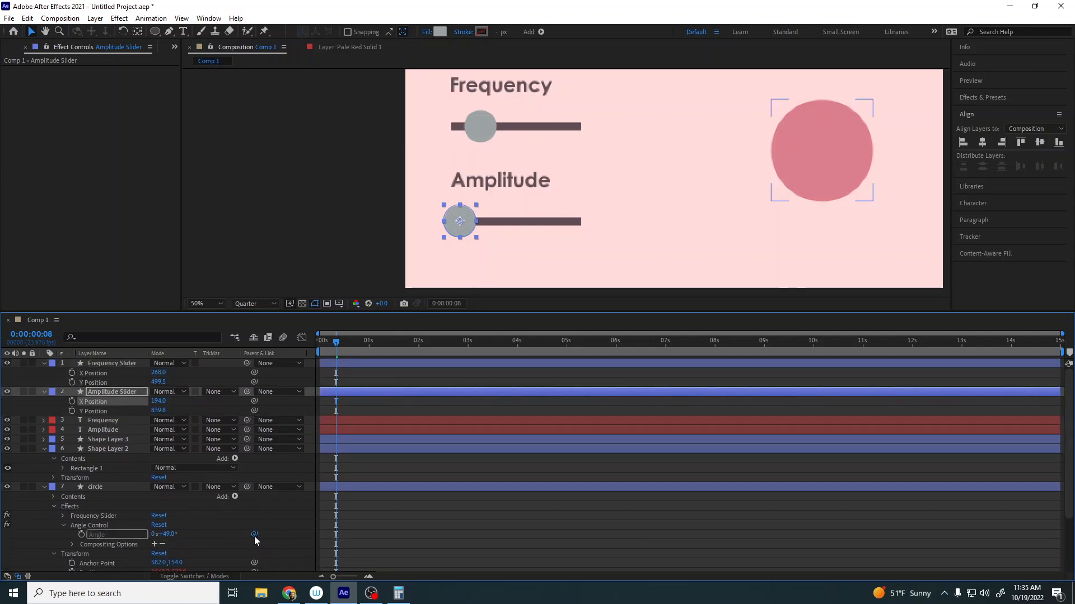
{"action": "left_click_drag", "start_coordinate": [254, 534], "coordinate": [106, 398]}
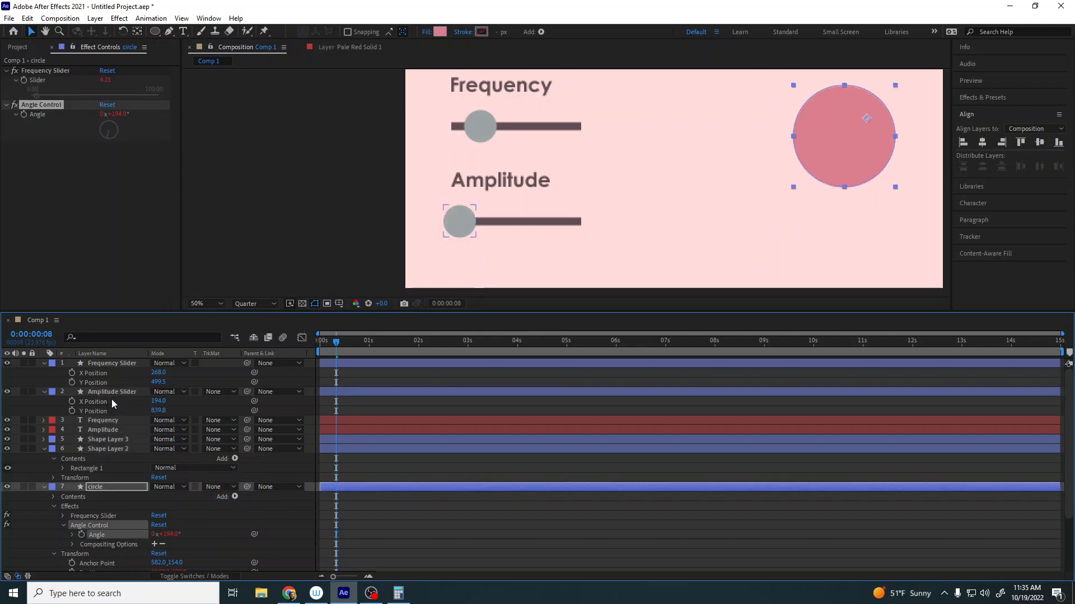
Subtract 194 from the Amplitude Slider X Position in the expression on the circle's Angle property
{"action": "scroll", "coordinate": [123, 522], "scroll_direction": "down", "scroll_amount": 2}
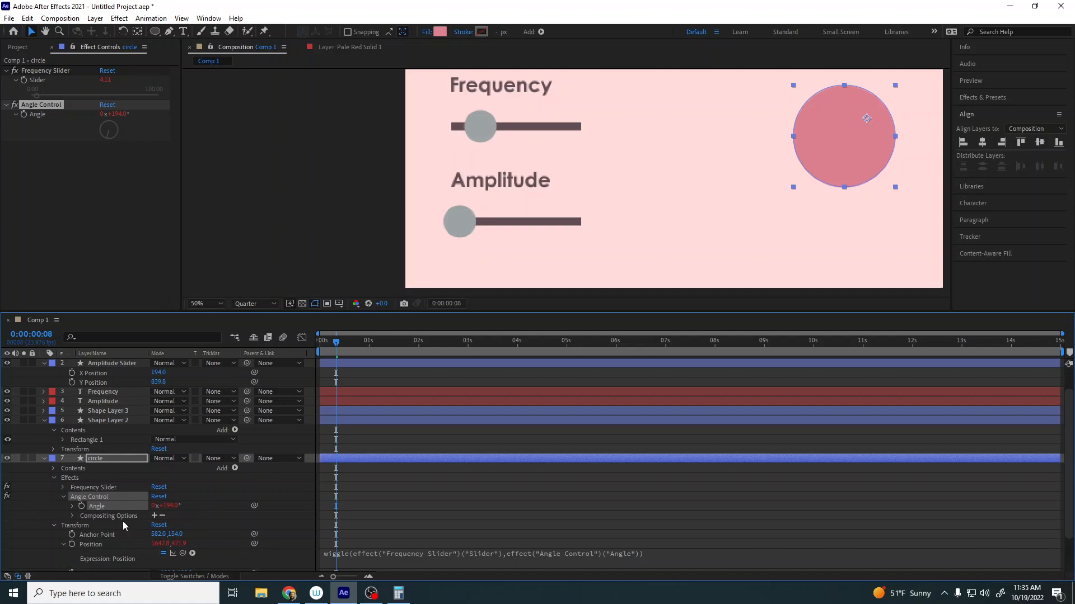
{"action": "left_click", "coordinate": [72, 506]}
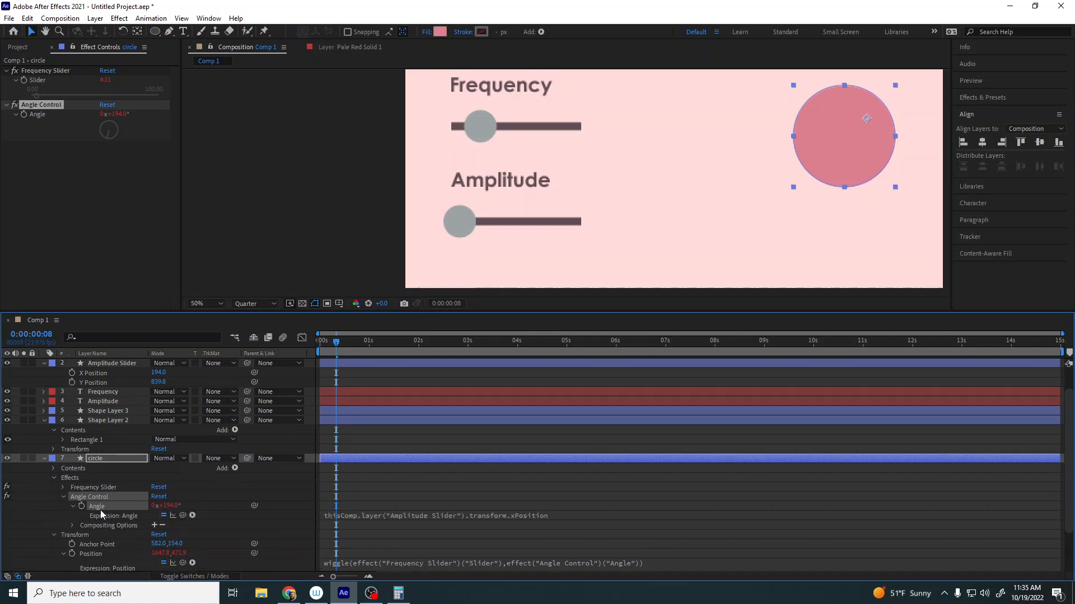
{"action": "left_click", "coordinate": [562, 515]}
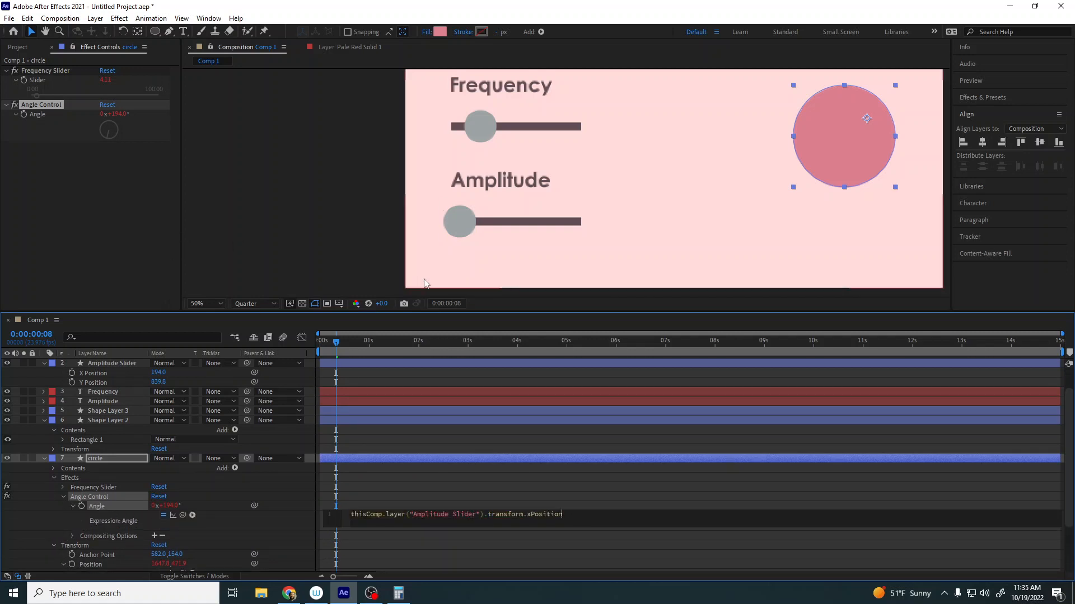
{"action": "key", "text": "KP_Enter"}
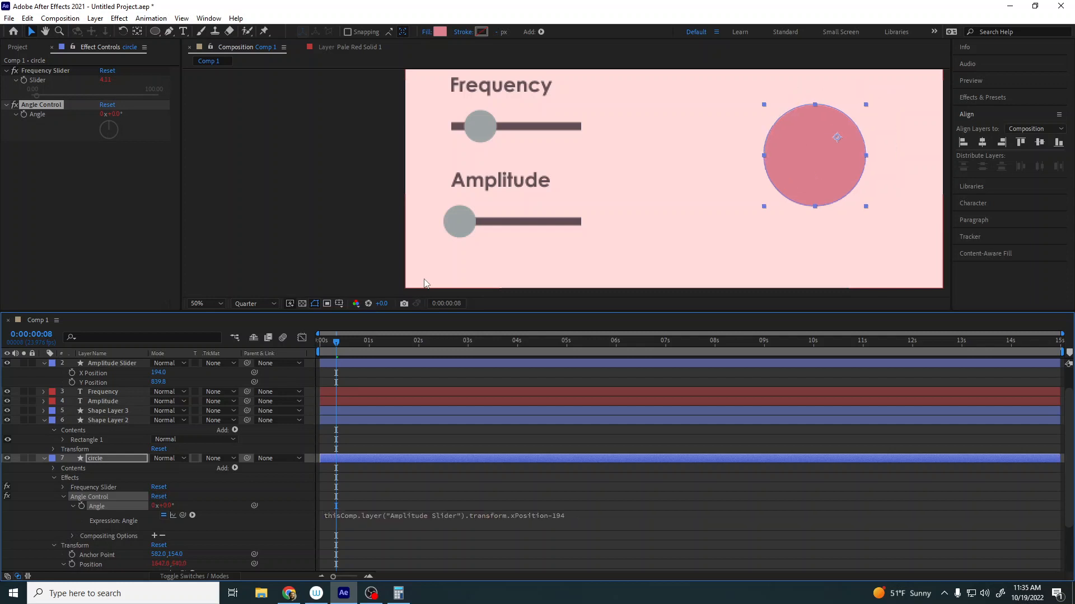
Preview the circle's motion from the start while raising the Amplitude Slider layer's X Position through 272 and 466 to 627
{"action": "left_click_drag", "start_coordinate": [335, 345], "coordinate": [314, 349]}
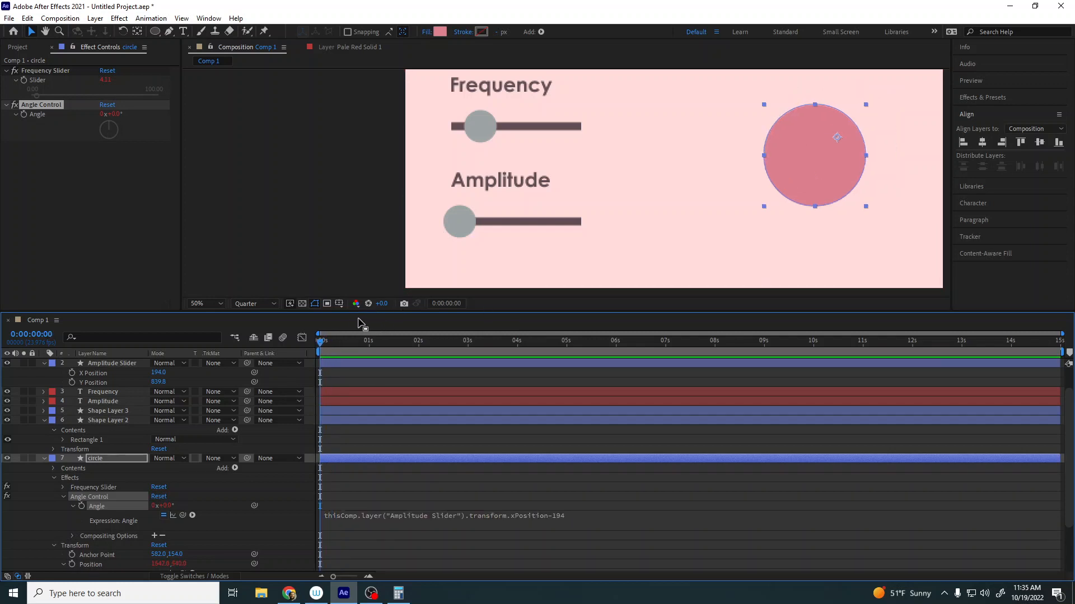
{"action": "left_click", "coordinate": [111, 114]}
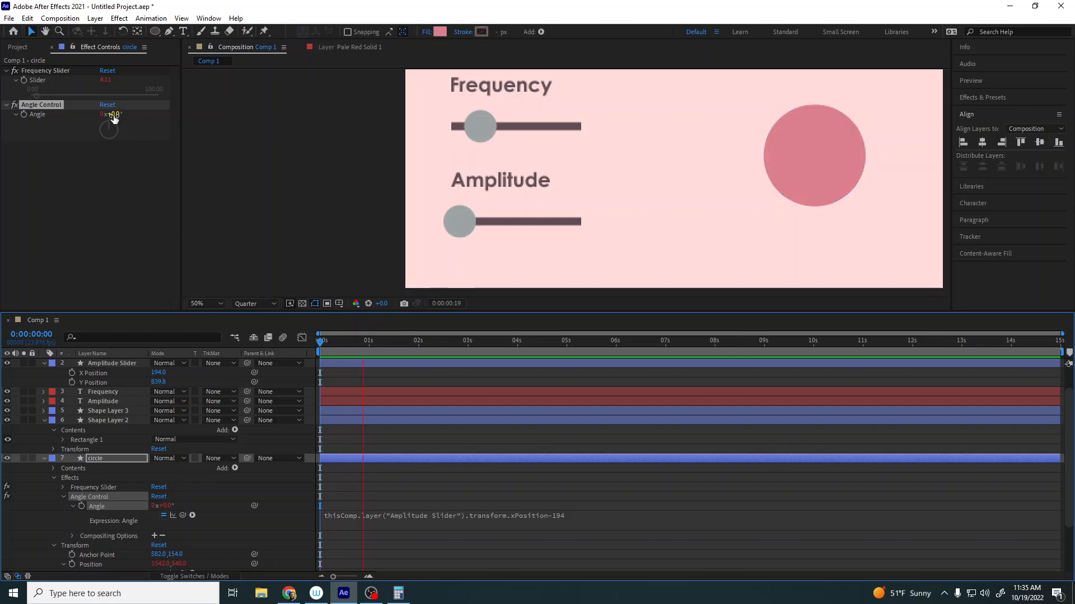
{"action": "left_click", "coordinate": [185, 382]}
{"action": "left_click_drag", "start_coordinate": [157, 373], "coordinate": [199, 371]}
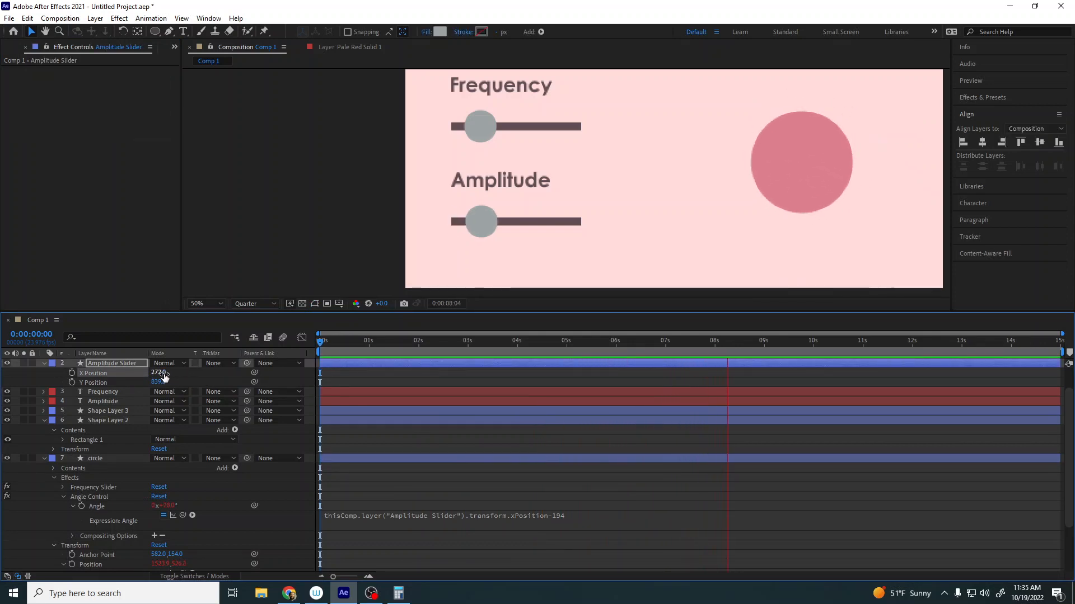
{"action": "left_click_drag", "start_coordinate": [164, 374], "coordinate": [235, 371]}
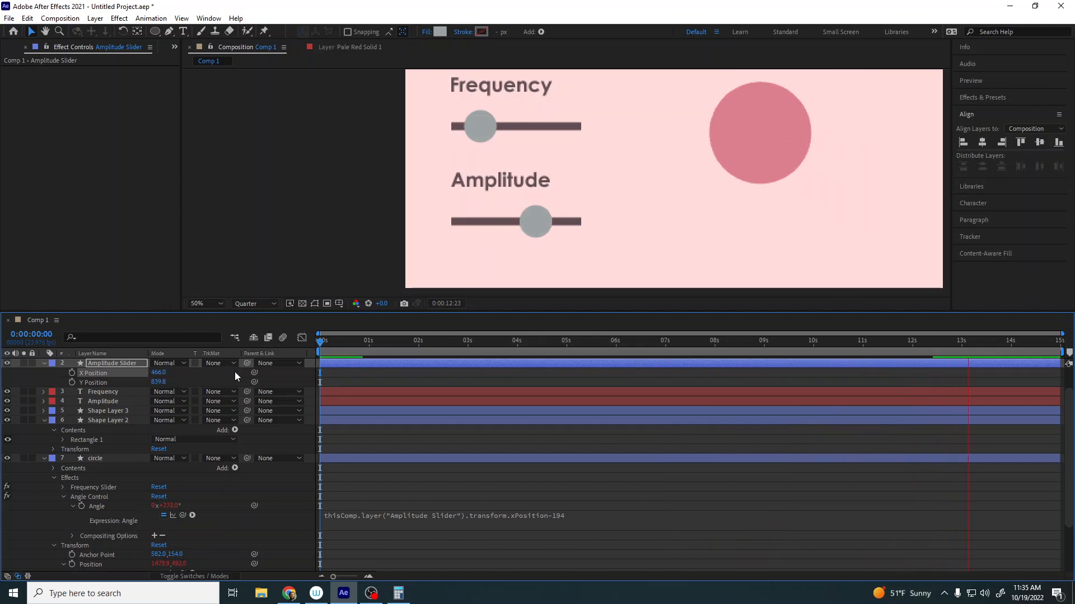
{"action": "scroll", "coordinate": [555, 230], "scroll_direction": "down", "scroll_amount": 3}
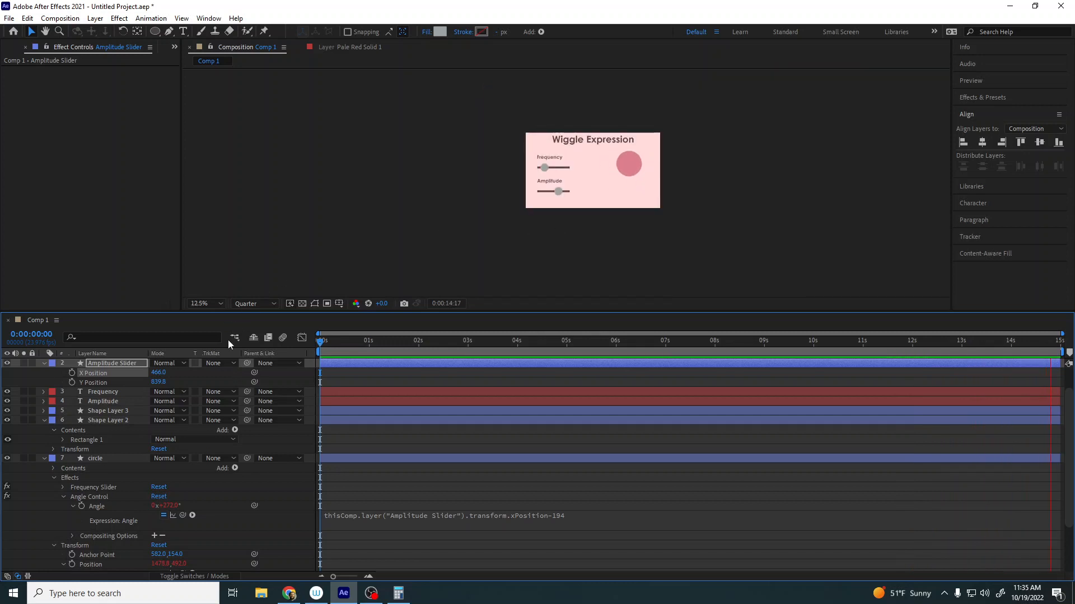
{"action": "left_click_drag", "start_coordinate": [167, 371], "coordinate": [261, 388]}
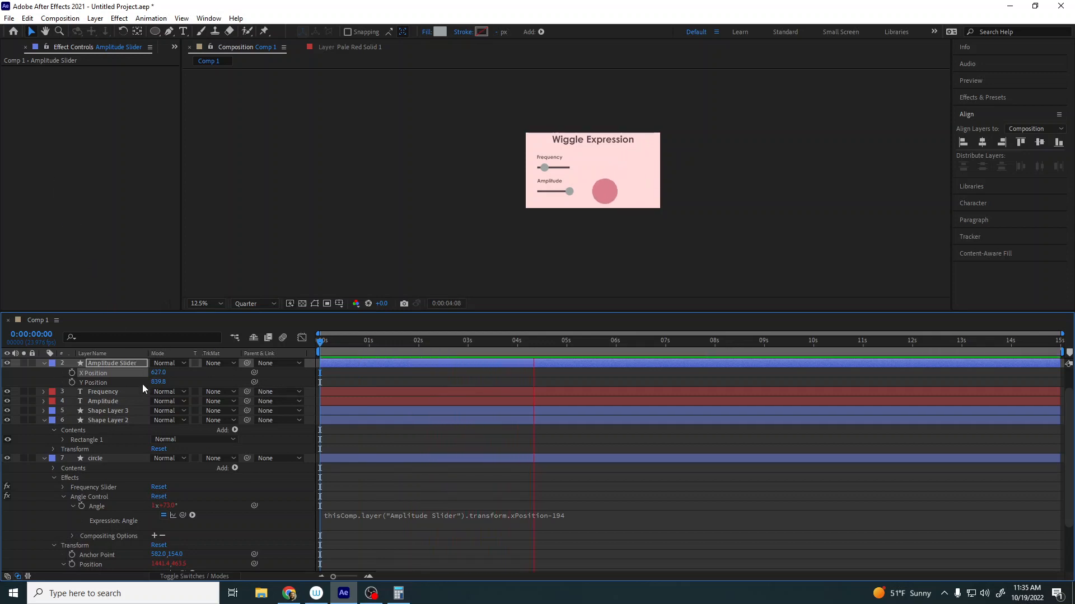
Vary the Frequency Slider's X Position to 335 and the Amplitude Slider's to 506 during the preview, and stop playback
{"action": "scroll", "coordinate": [116, 386], "scroll_direction": "up", "scroll_amount": 1}
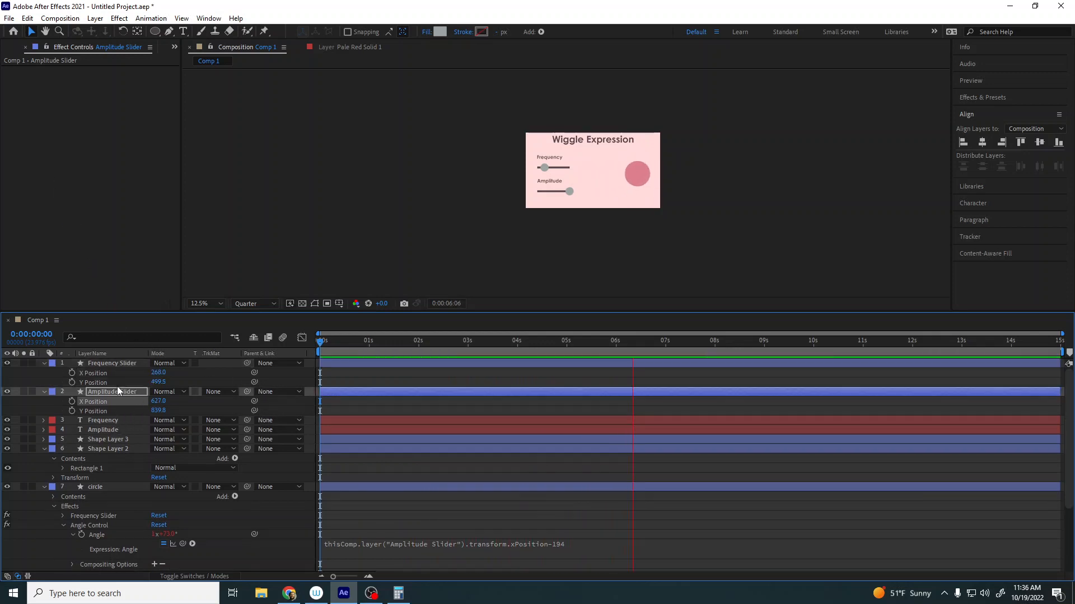
{"action": "left_click_drag", "start_coordinate": [159, 372], "coordinate": [203, 372]}
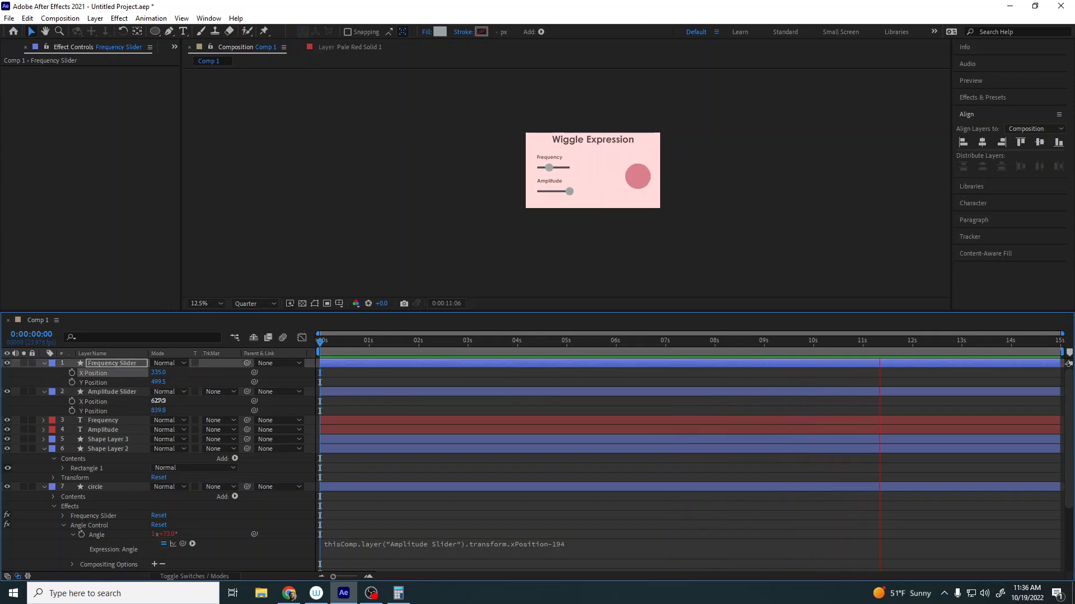
{"action": "left_click_drag", "start_coordinate": [160, 401], "coordinate": [93, 403]}
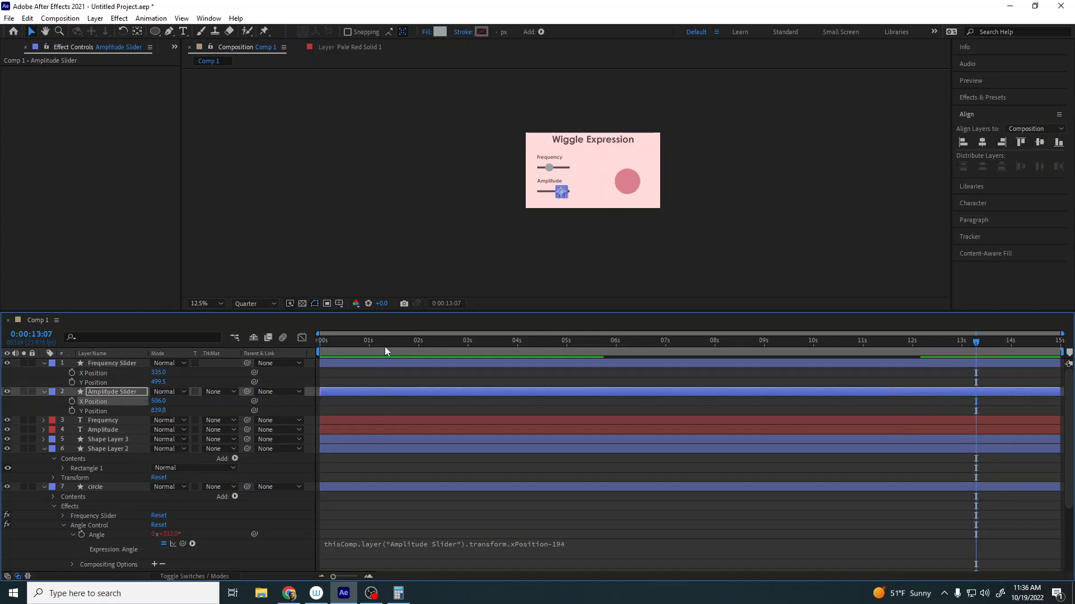
Set the X Position of both the Frequency Slider and Amplitude Slider layers to 194
{"action": "left_click", "coordinate": [158, 373]}
{"action": "type", "text": "194"}
{"action": "key", "text": "Return"}
{"action": "left_click", "coordinate": [157, 401]}
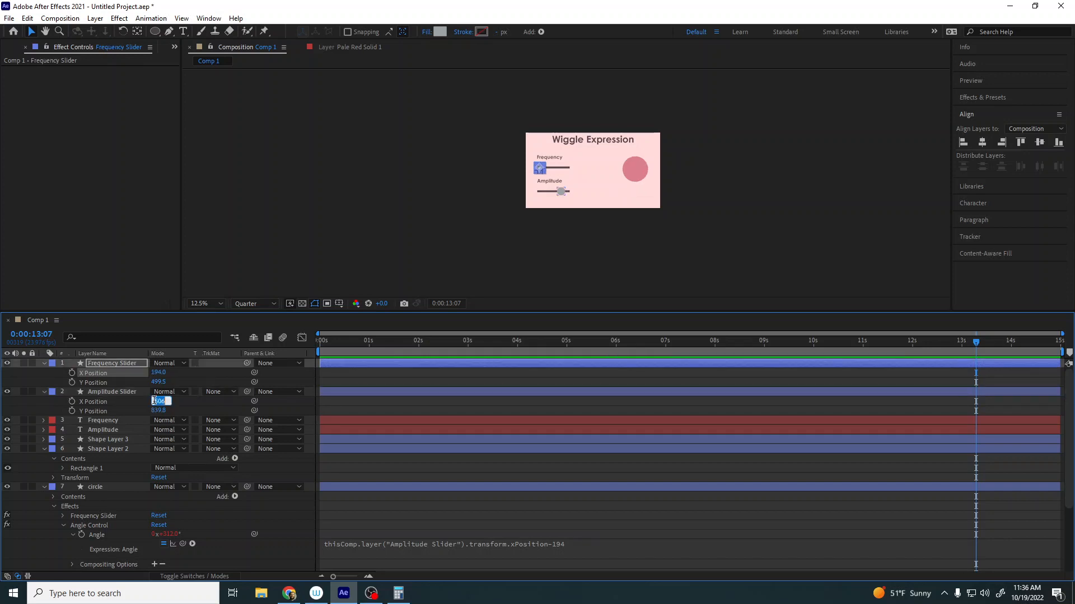
{"action": "type", "text": "194"}
{"action": "key", "text": "Return"}
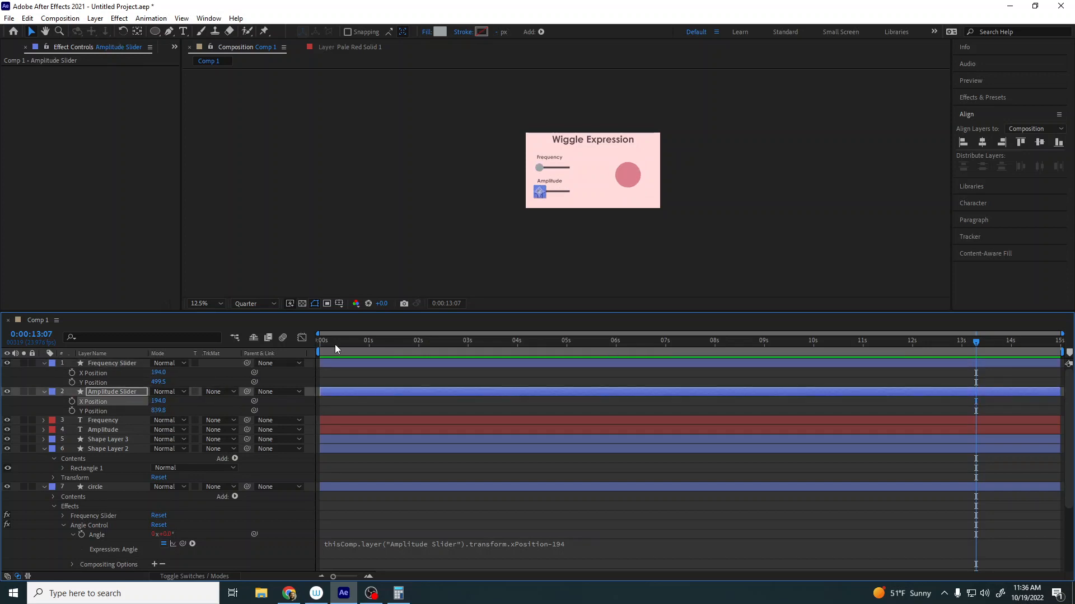
Keyframe the X Position of both slider layers at 0:00:00:00, and show only the keyframed properties of all layers
{"action": "left_click_drag", "start_coordinate": [335, 344], "coordinate": [308, 350]}
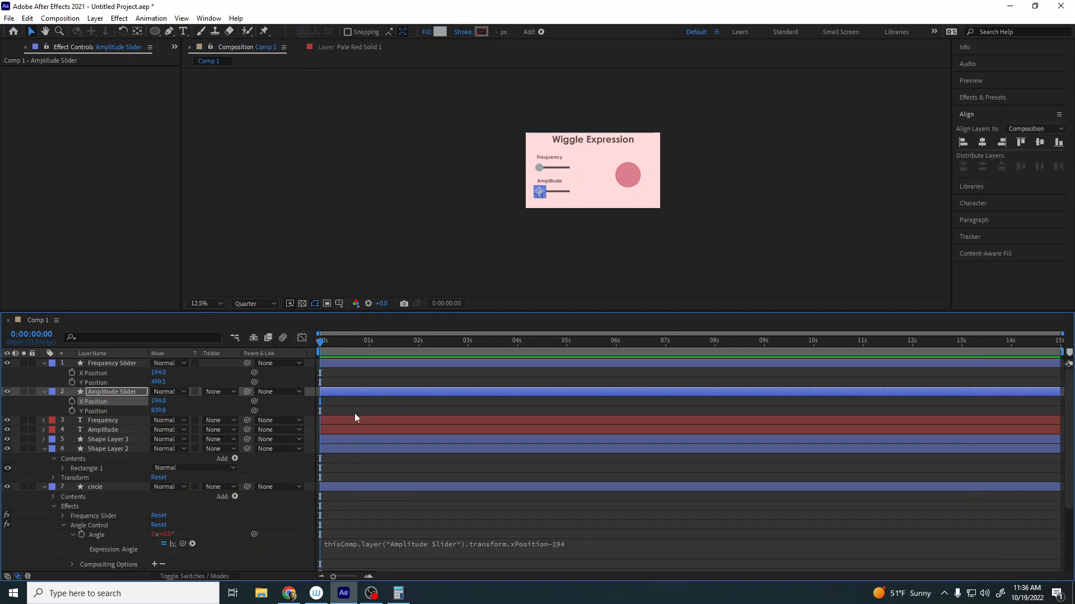
{"action": "left_click", "coordinate": [72, 372]}
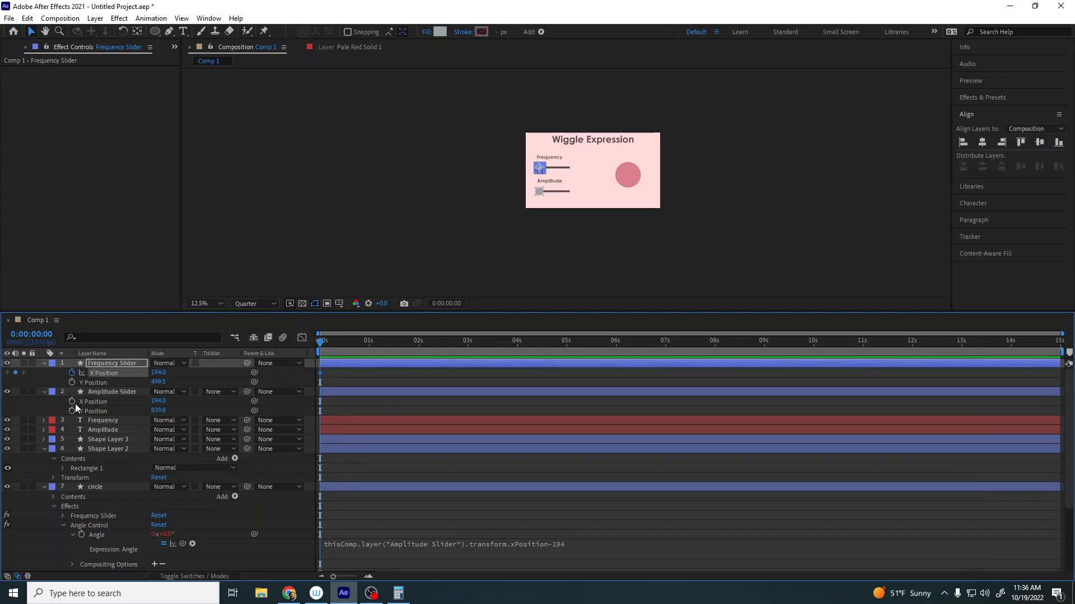
{"action": "left_click", "coordinate": [72, 401]}
{"action": "key", "text": "u"}
{"action": "key", "text": "u"}
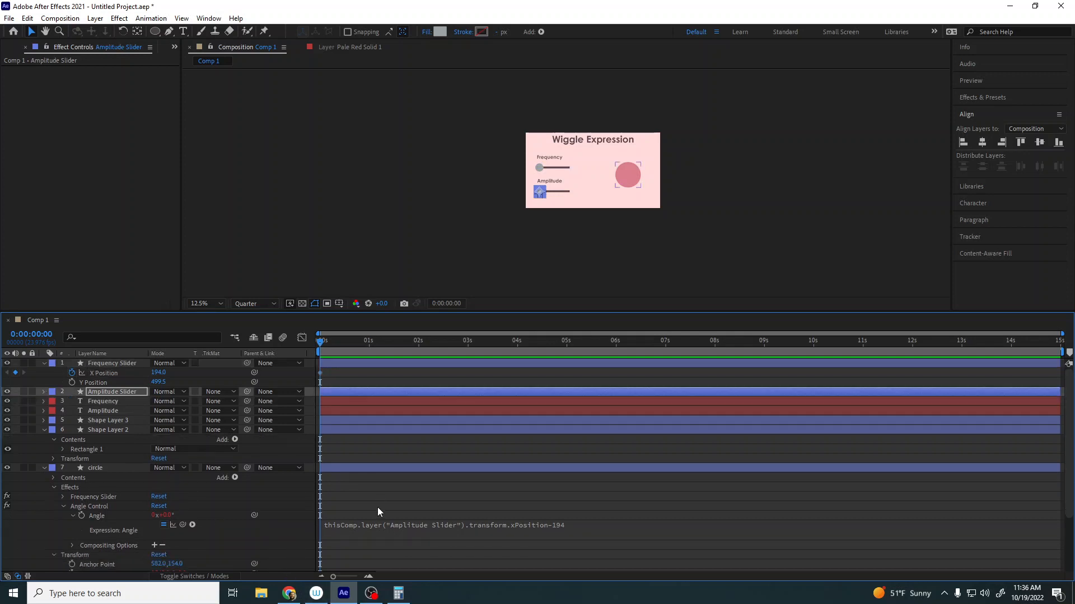
{"action": "left_click", "coordinate": [372, 492]}
{"action": "key", "text": "u"}
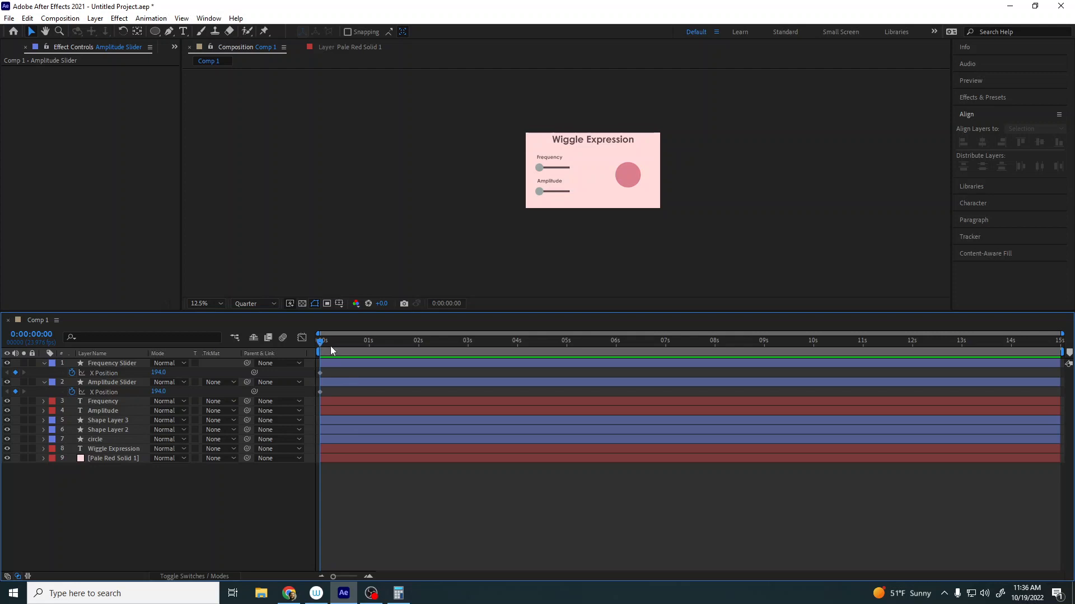
At 0:00:00:12, keyframe the X Position of both the Frequency Slider and Amplitude Slider layers at 199
{"action": "left_click_drag", "start_coordinate": [321, 342], "coordinate": [347, 344]}
{"action": "left_click", "coordinate": [167, 372]}
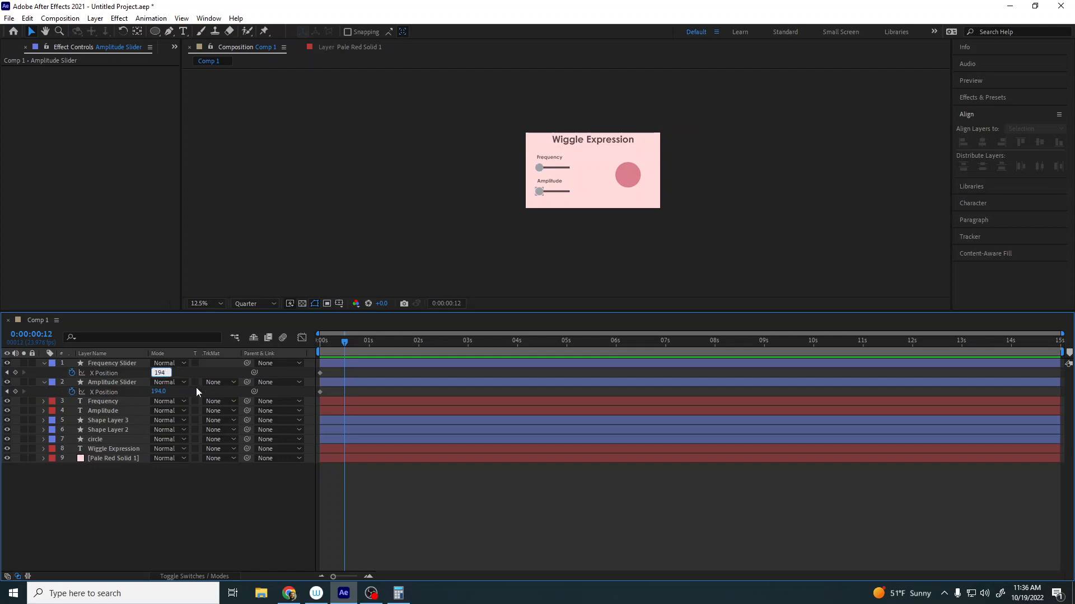
{"action": "key", "text": "BackSpace"}
{"action": "type", "text": "9"}
{"action": "key", "text": "Return"}
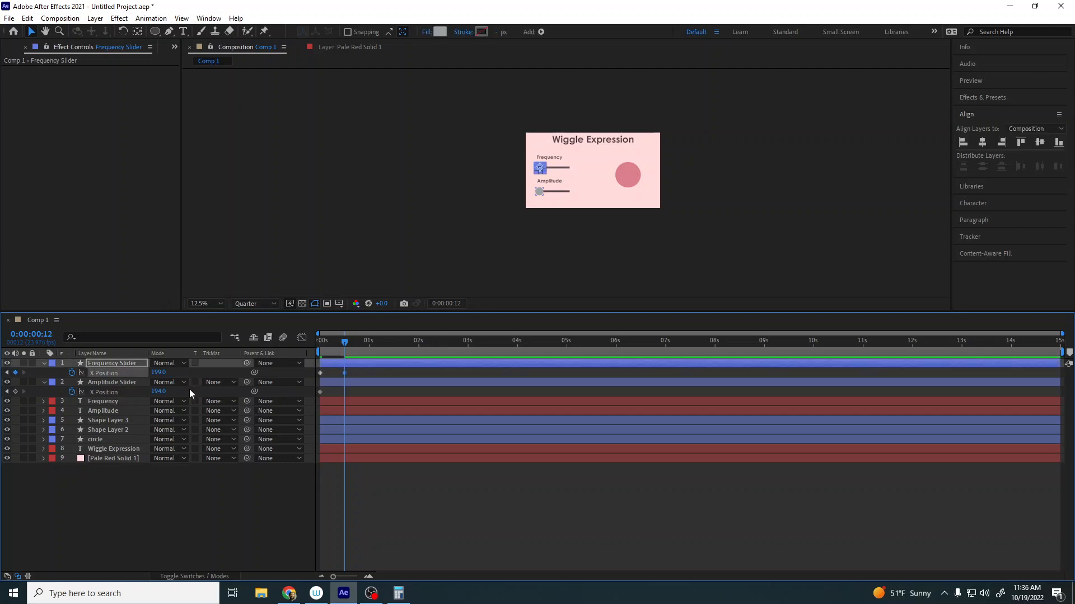
{"action": "key", "text": "BackSpace"}
{"action": "type", "text": "199"}
{"action": "key", "text": "Return"}
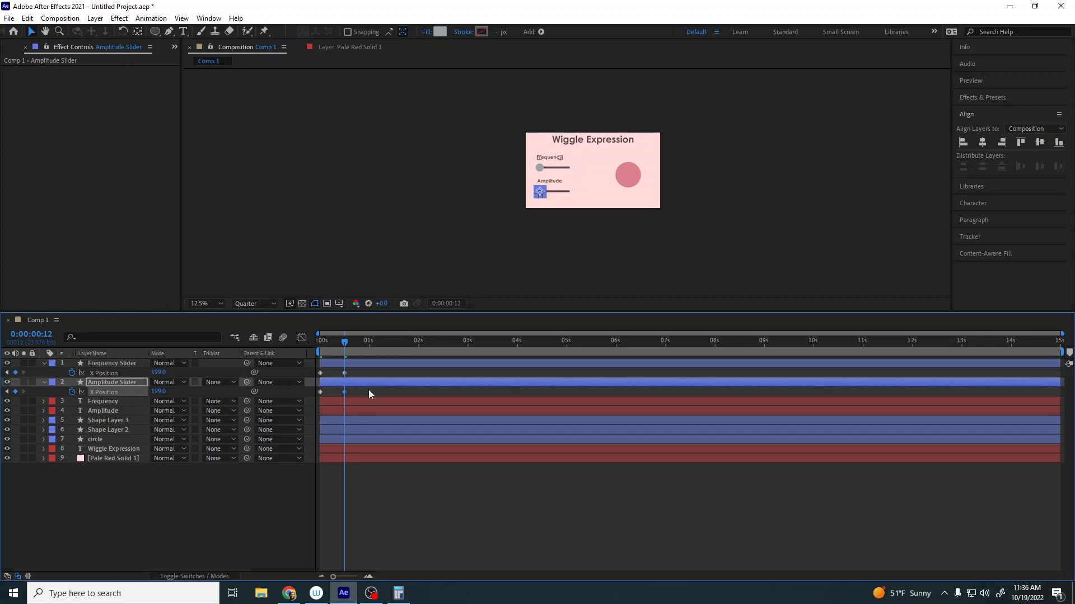
Preview the slider animation from the start, and check the X Position values at 0:00:00:00 and 0:00:00:12
{"action": "left_click_drag", "start_coordinate": [344, 341], "coordinate": [320, 342]}
{"action": "key", "text": "space"}
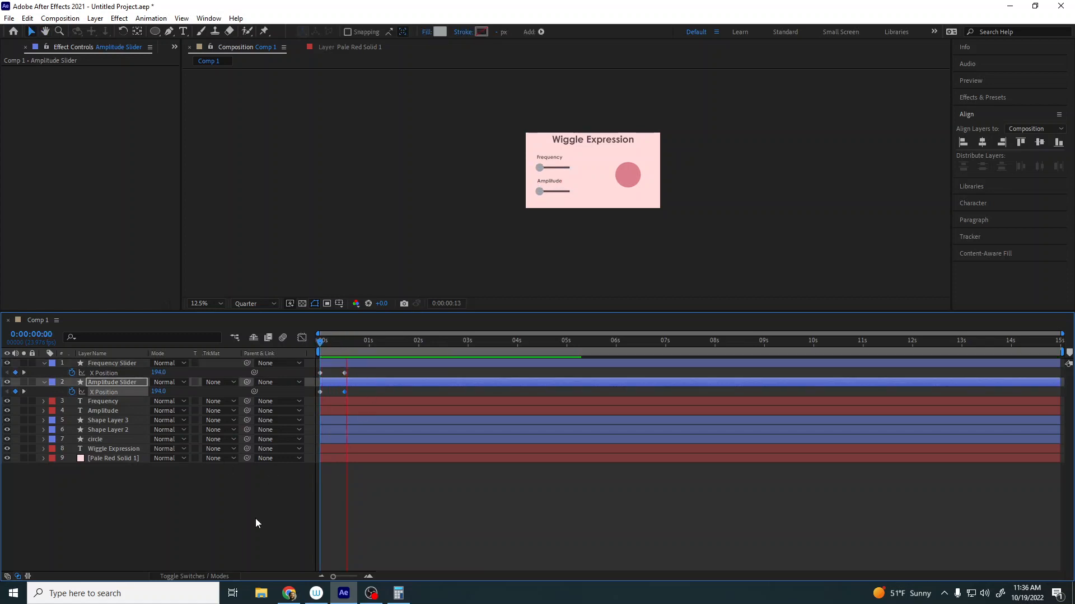
{"action": "key", "text": "space"}
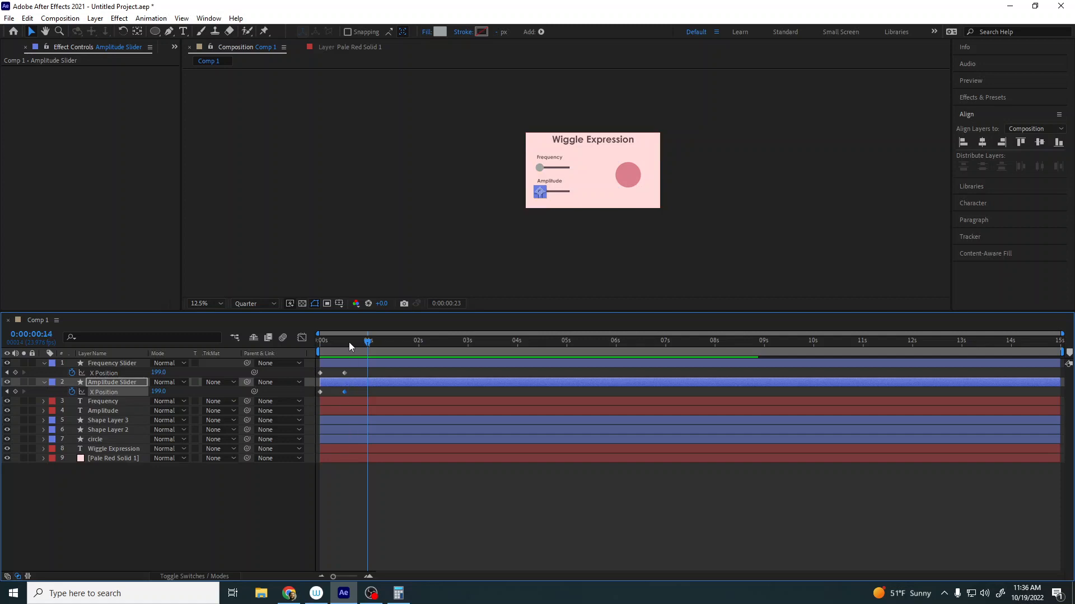
{"action": "left_click_drag", "start_coordinate": [349, 341], "coordinate": [303, 342]}
{"action": "left_click", "coordinate": [160, 373]}
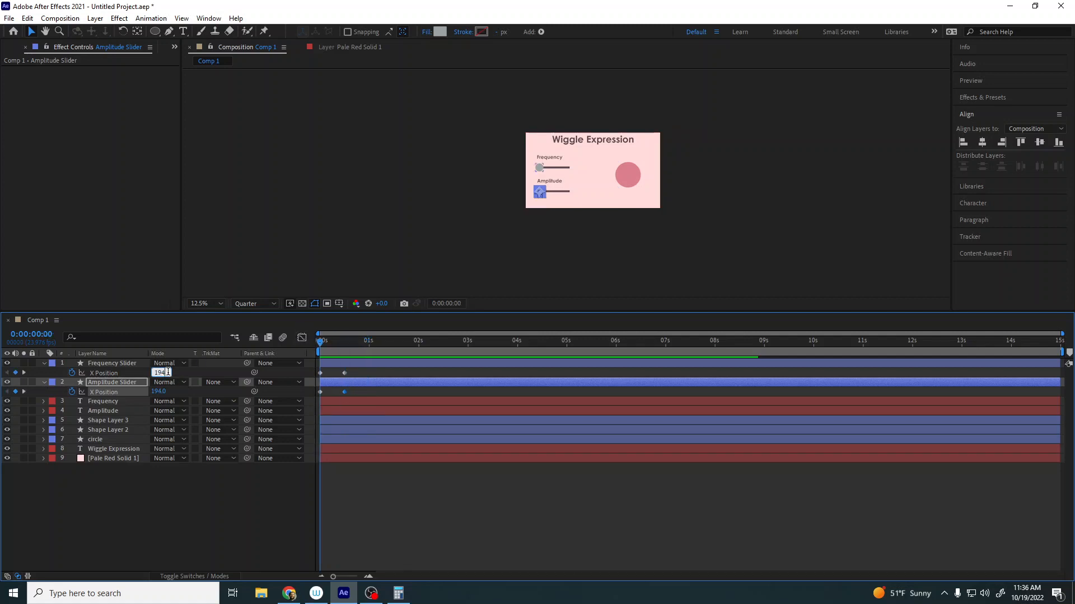
{"action": "left_click_drag", "start_coordinate": [322, 345], "coordinate": [346, 344]}
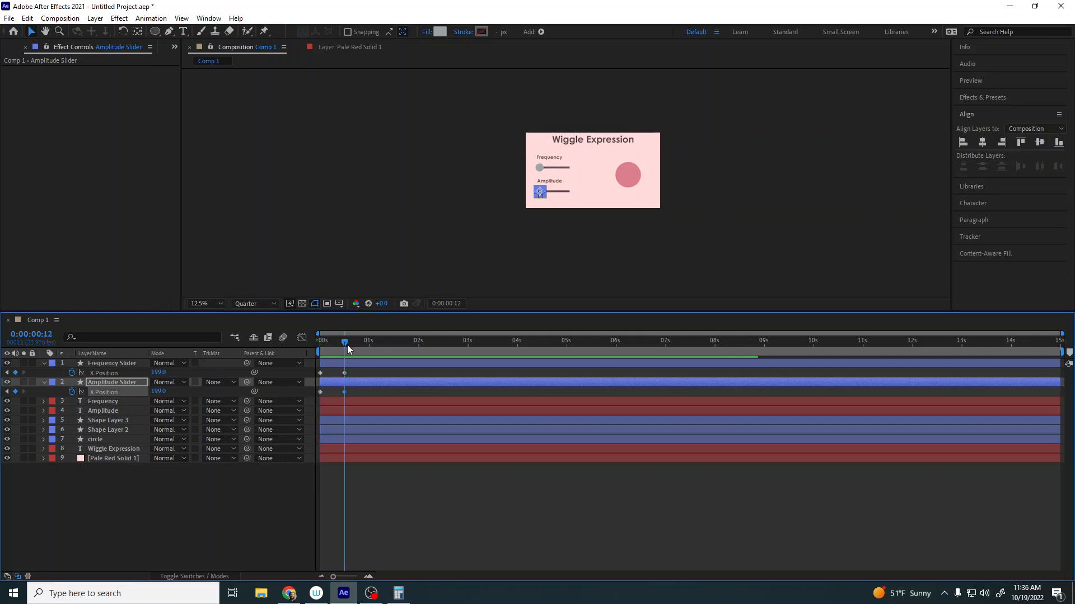
Calculate 18*5 in Calculator, and set the Frequency Slider's X Position keyframe at 0:00:00:12 to 194+90 in After Effects
{"action": "left_click", "coordinate": [398, 593]}
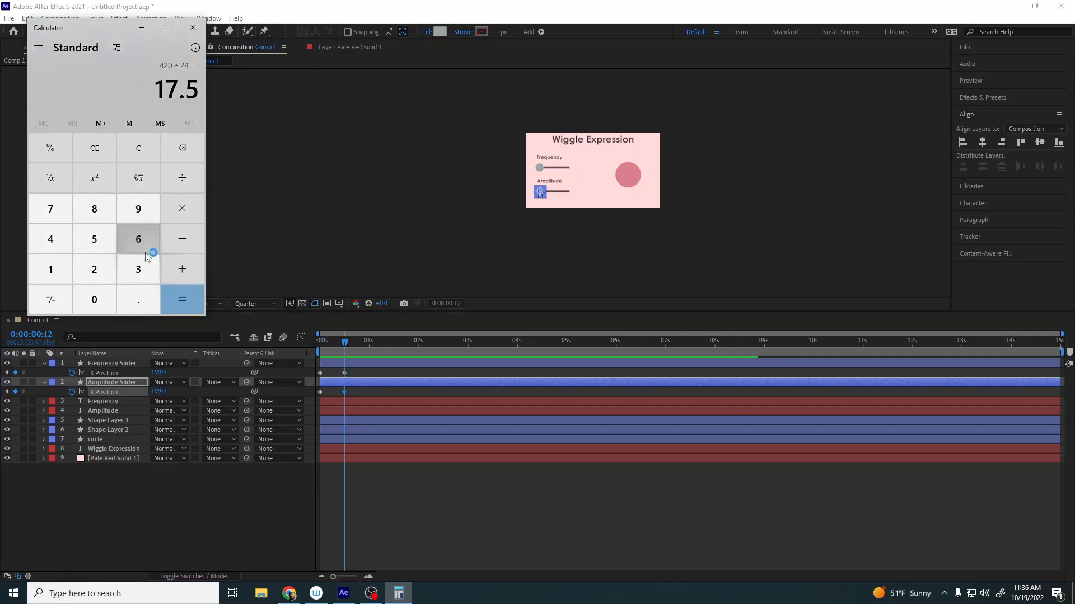
{"action": "type", "text": "18"}
{"action": "type", "text": "*5"}
{"action": "key", "text": "Return"}
{"action": "left_click", "coordinate": [128, 479]}
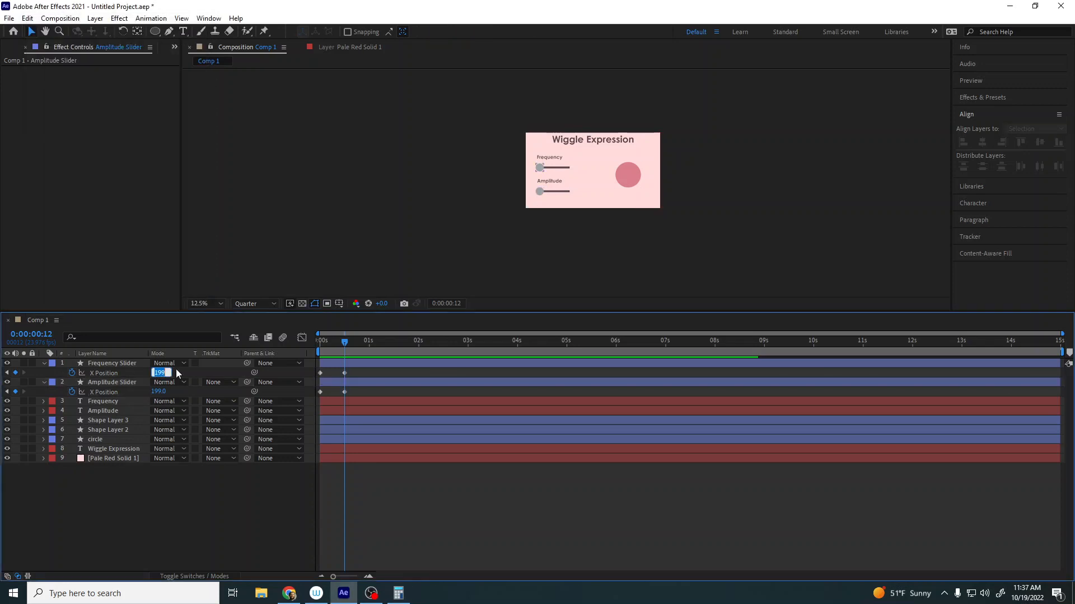
{"action": "type", "text": "194"}
{"action": "type", "text": "+90"}
{"action": "key", "text": "Return"}
Preview the Frequency Slider's movement from 0:00:00:00
{"action": "left_click_drag", "start_coordinate": [342, 341], "coordinate": [317, 344]}
{"action": "left_click", "coordinate": [230, 525]}
{"action": "key", "text": "space"}
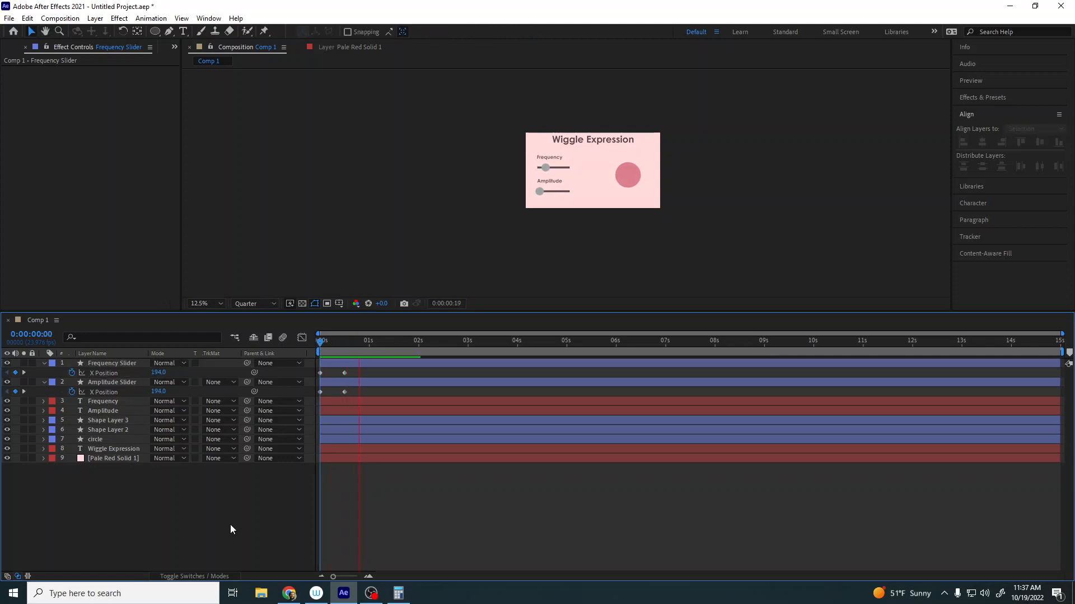
{"action": "key", "text": "space"}
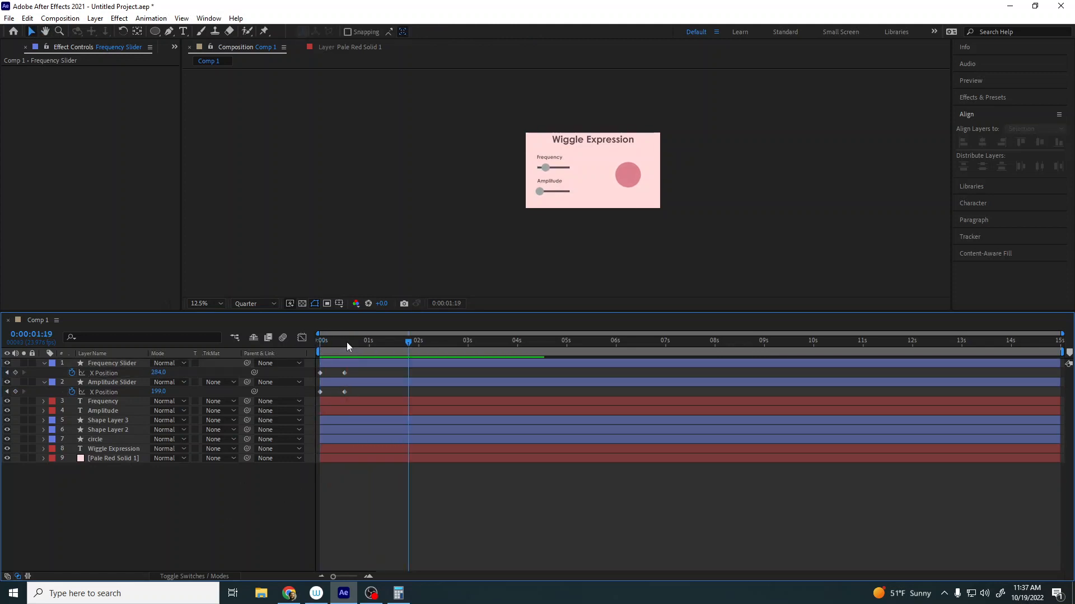
Set the Amplitude Slider's X Position keyframe at 0:00:00:12 to 254, and preview the animation from the start
{"action": "left_click_drag", "start_coordinate": [347, 342], "coordinate": [344, 342]}
{"action": "left_click_drag", "start_coordinate": [158, 391], "coordinate": [188, 388]}
{"action": "left_click_drag", "start_coordinate": [333, 350], "coordinate": [305, 344]}
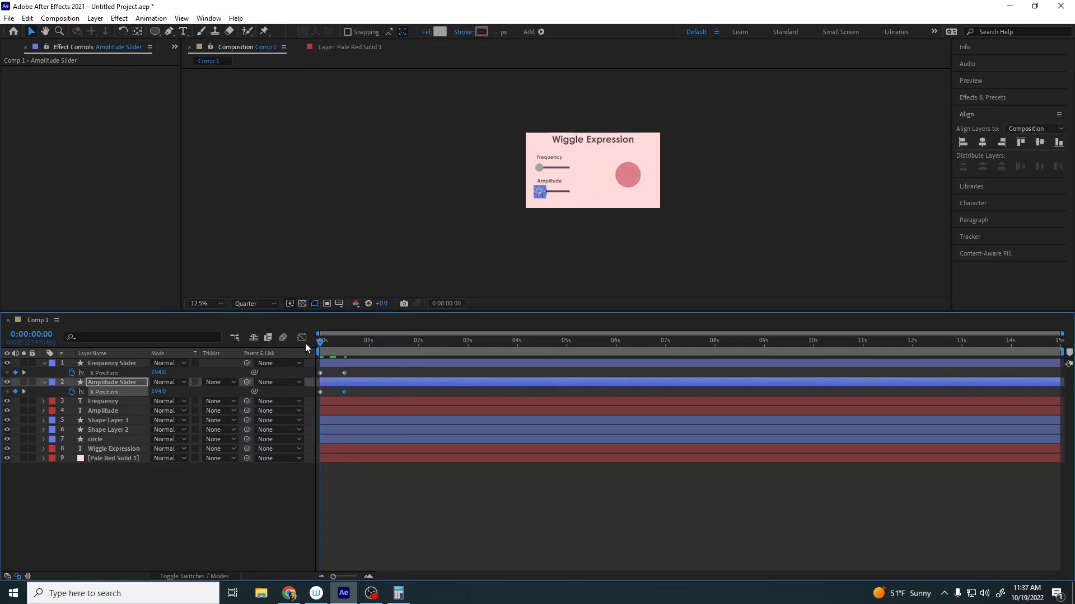
{"action": "key", "text": "space"}
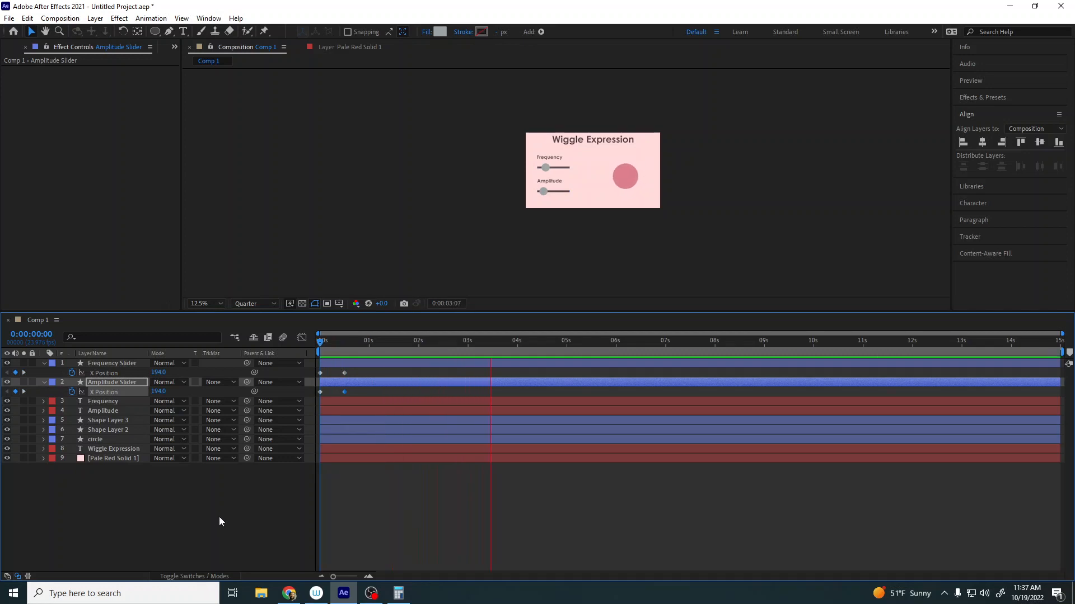
Add a holding X Position keyframe to the Amplitude Slider at 0:00:01:23, and keyframe it at 338 at 0:00:02:12
{"action": "left_click_drag", "start_coordinate": [355, 344], "coordinate": [417, 348]}
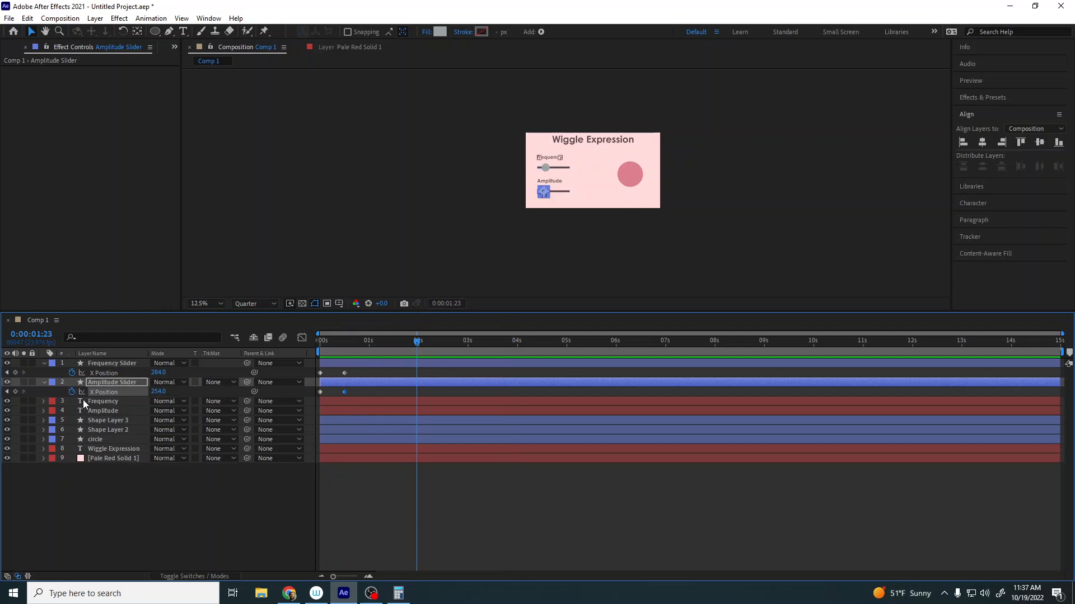
{"action": "left_click", "coordinate": [16, 391]}
{"action": "left_click_drag", "start_coordinate": [418, 343], "coordinate": [444, 348]}
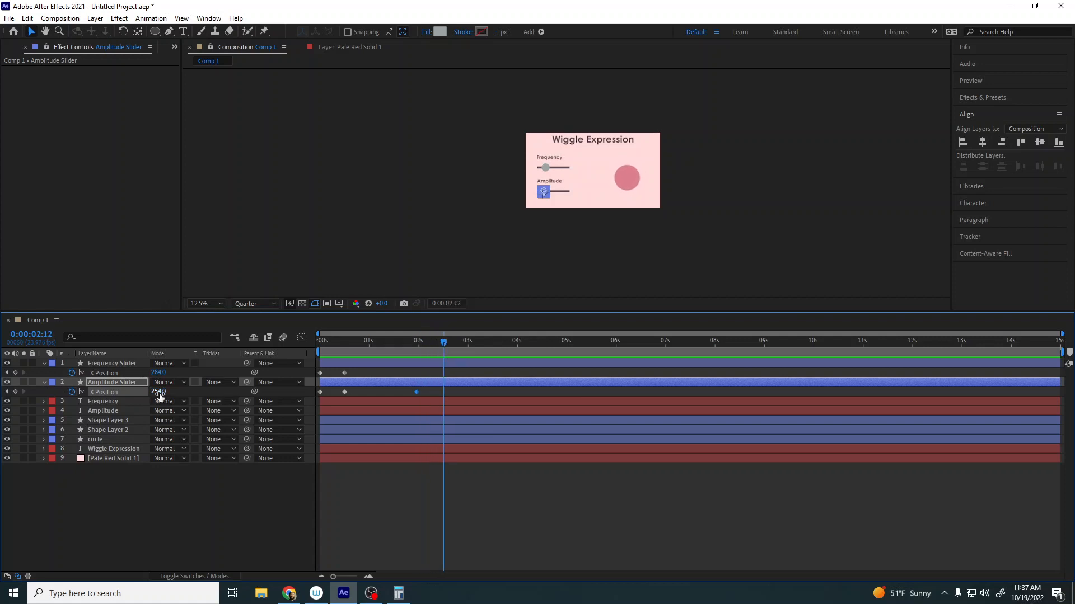
{"action": "left_click_drag", "start_coordinate": [159, 392], "coordinate": [208, 393]}
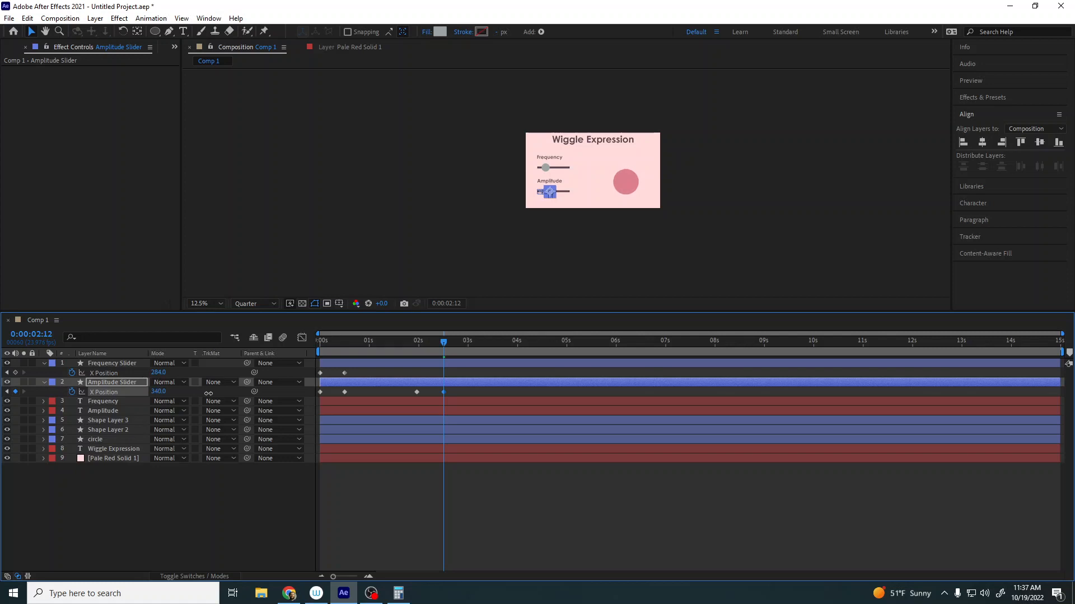
Preview the amplitude change from the start of the composition
{"action": "left_click", "coordinate": [417, 343]}
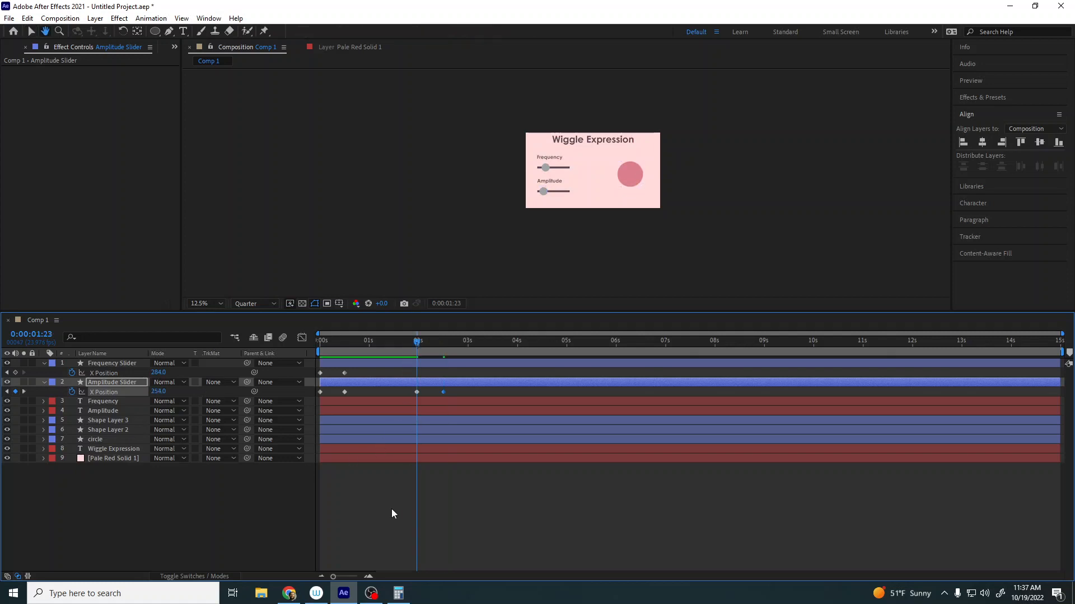
{"action": "left_click_drag", "start_coordinate": [352, 343], "coordinate": [317, 345]}
{"action": "left_click", "coordinate": [271, 546]}
{"action": "key", "text": "space"}
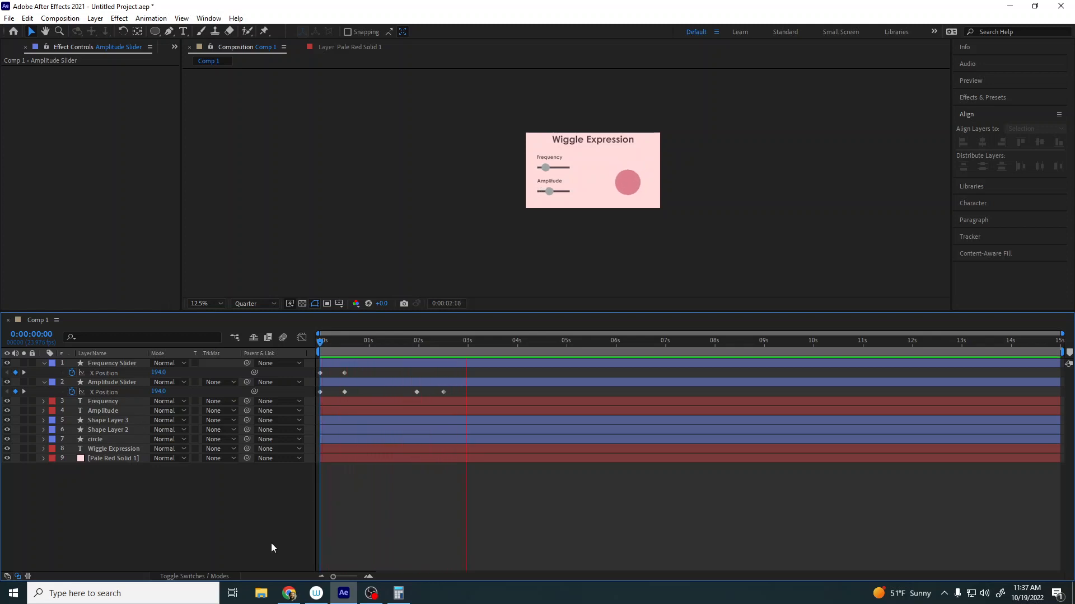
{"action": "key", "text": "space"}
Add a holding X Position keyframe to the Frequency Slider at 0:00:03:12, and keyframe it at 342 at 0:00:04:00
{"action": "left_click_drag", "start_coordinate": [442, 339], "coordinate": [493, 347]}
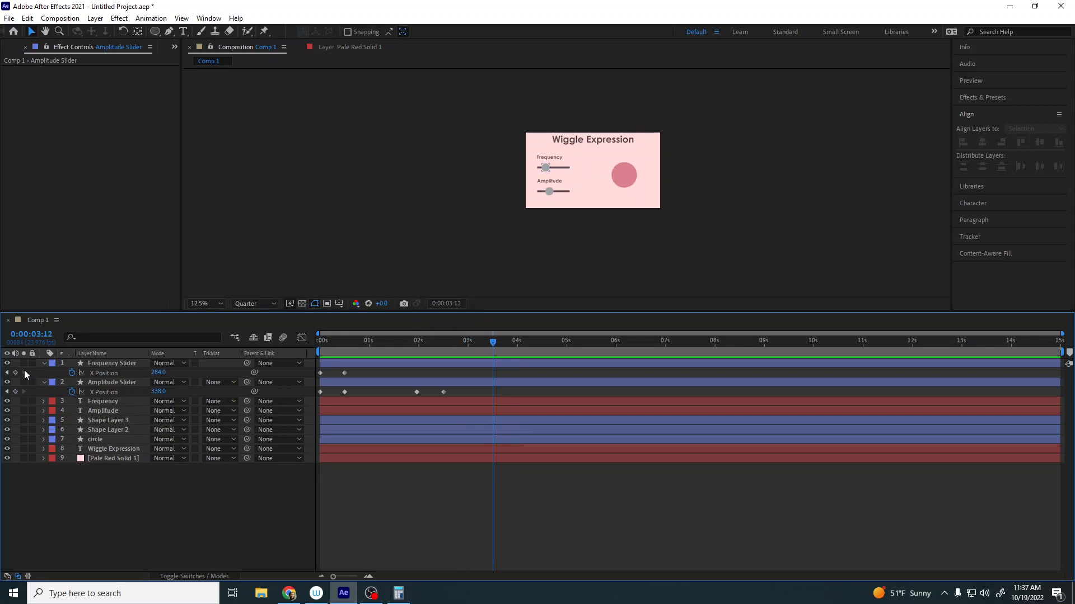
{"action": "left_click", "coordinate": [16, 373]}
{"action": "left_click", "coordinate": [517, 342]}
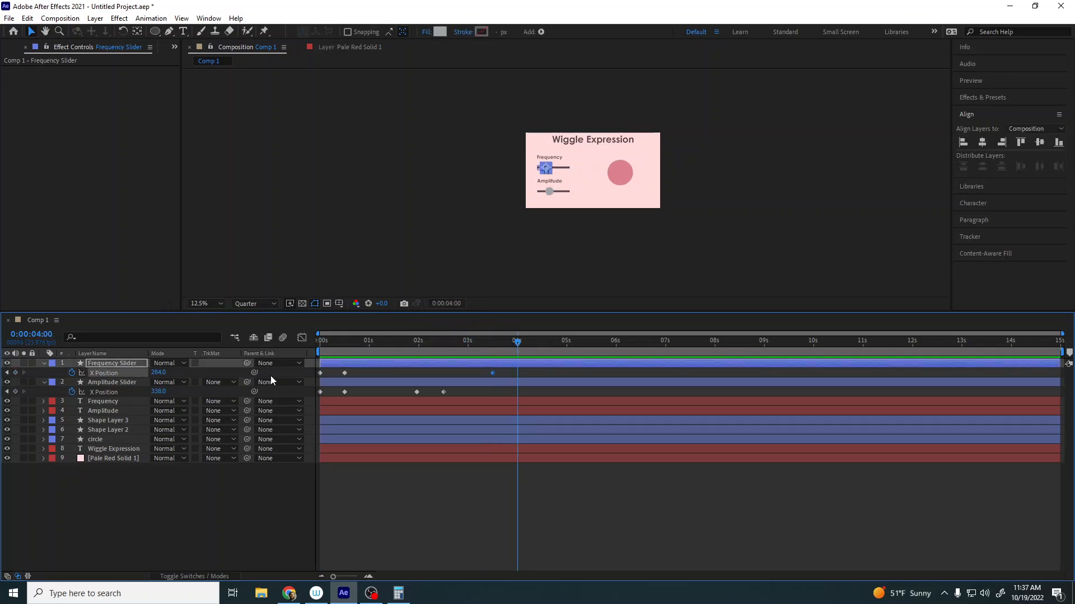
{"action": "left_click_drag", "start_coordinate": [157, 374], "coordinate": [198, 379]}
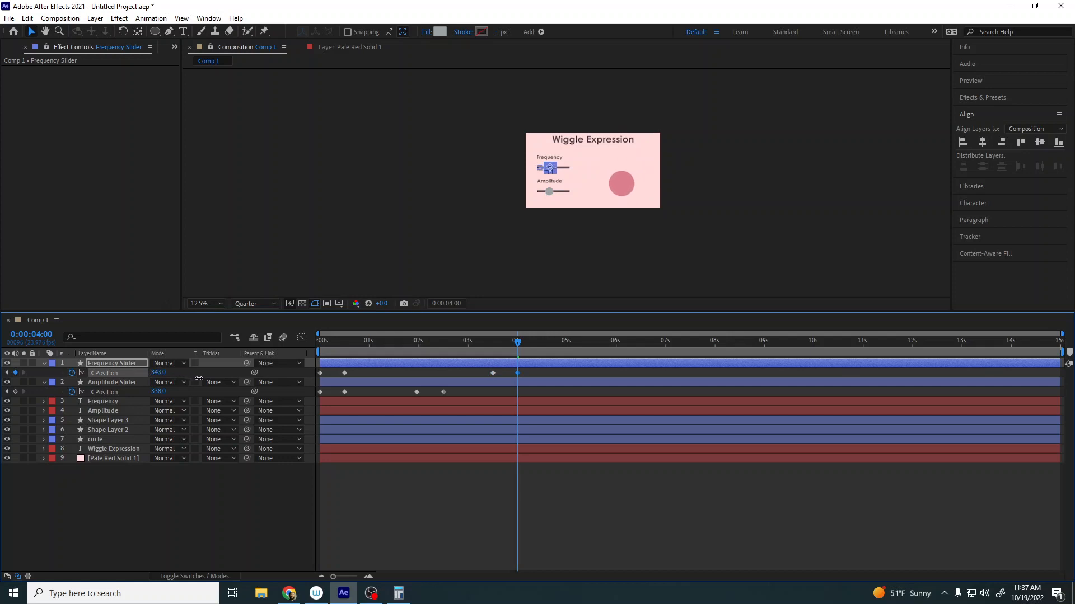
Preview the animation, and shift the last two Frequency Slider keyframes about half a second later, starting just after 0:00:04:00
{"action": "key", "text": "space"}
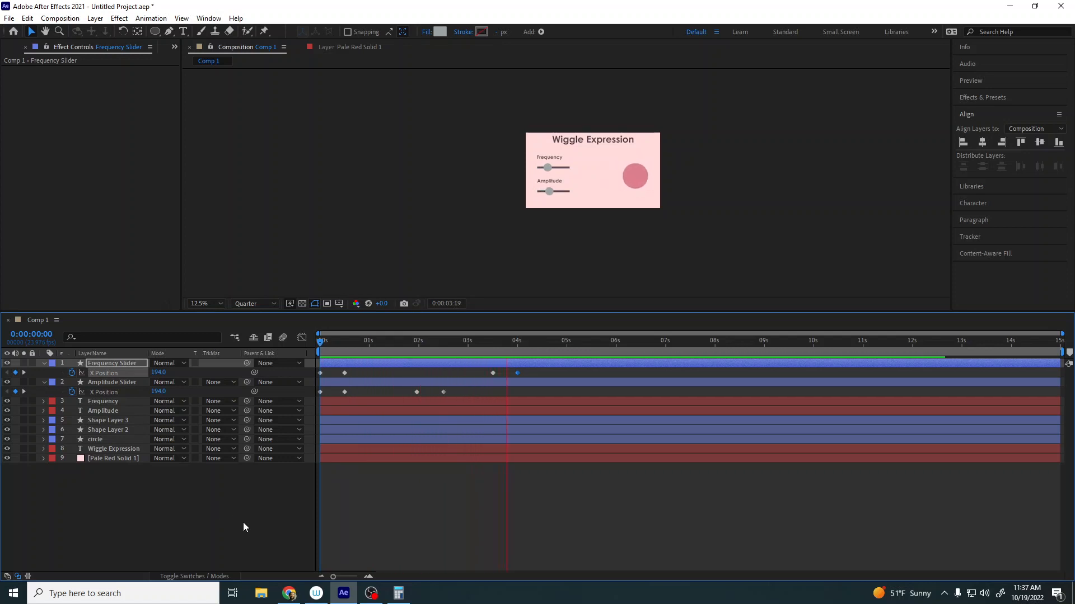
{"action": "key", "text": "space"}
{"action": "left_click_drag", "start_coordinate": [483, 368], "coordinate": [594, 364]}
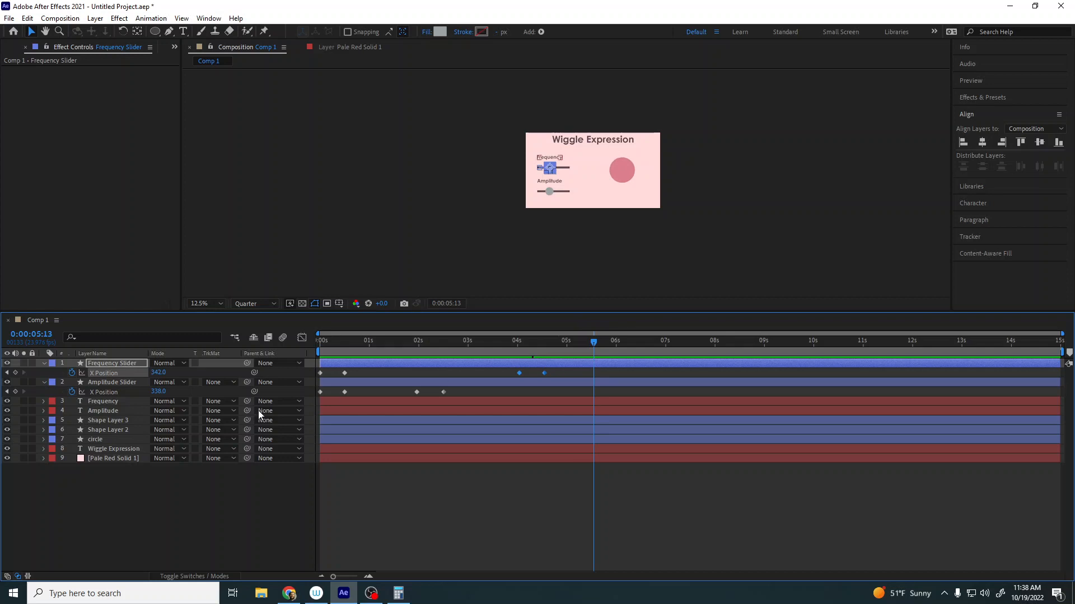
Add a holding X Position keyframe to the Amplitude Slider at 0:00:05:13, and keyframe it at 202 at 0:00:06:00
{"action": "left_click", "coordinate": [15, 392]}
{"action": "left_click_drag", "start_coordinate": [613, 345], "coordinate": [616, 347]}
{"action": "left_click_drag", "start_coordinate": [162, 395], "coordinate": [91, 398]}
{"action": "left_click", "coordinate": [427, 528]}
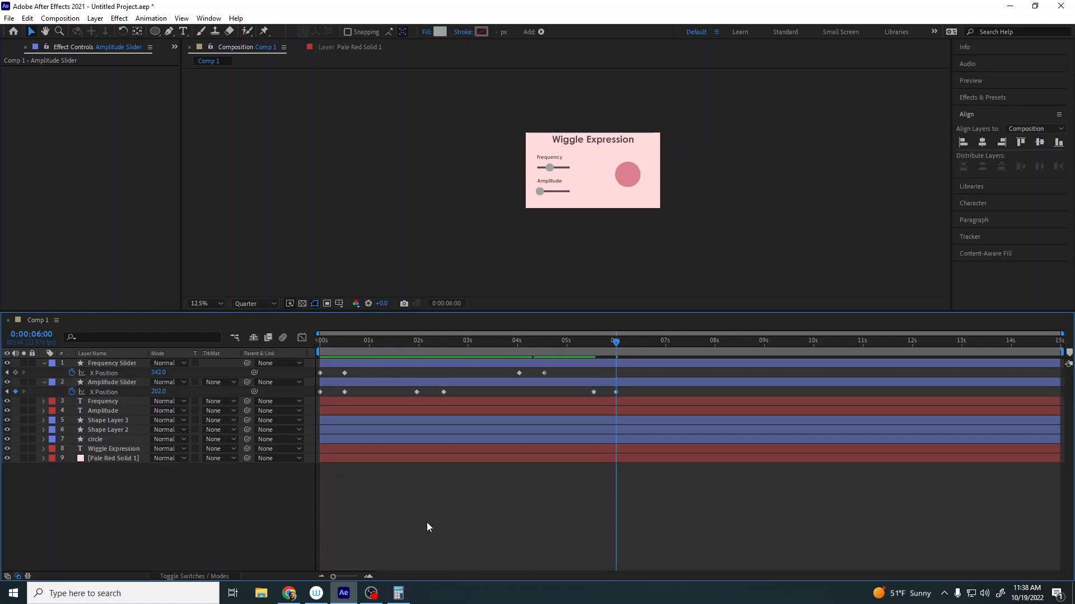
Preview the whole slider animation from the start with the composition magnified to 25%
{"action": "key", "text": "space"}
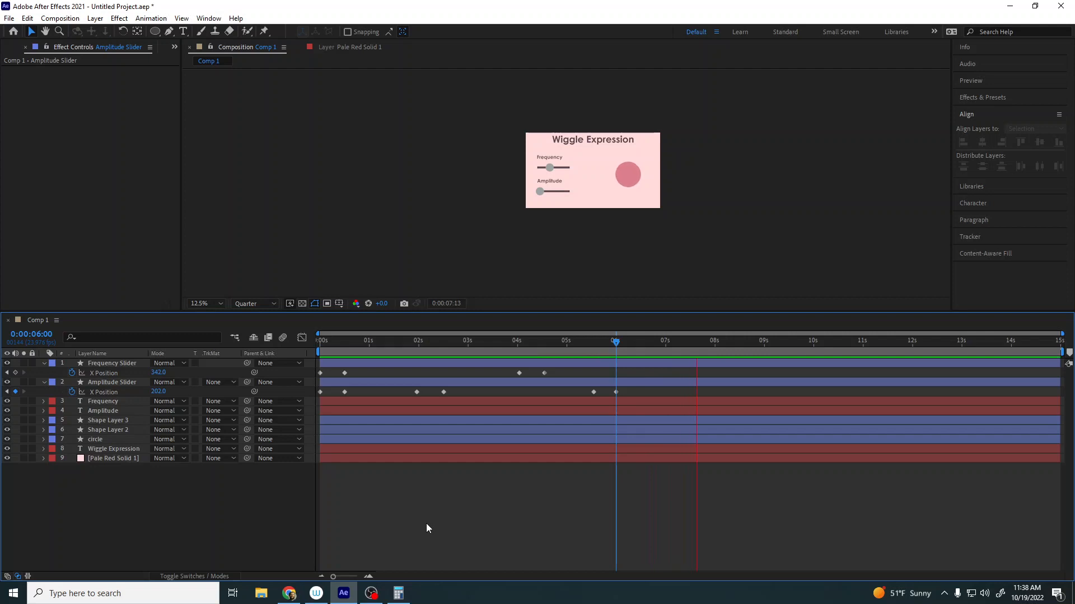
{"action": "left_click_drag", "start_coordinate": [595, 343], "coordinate": [265, 345]}
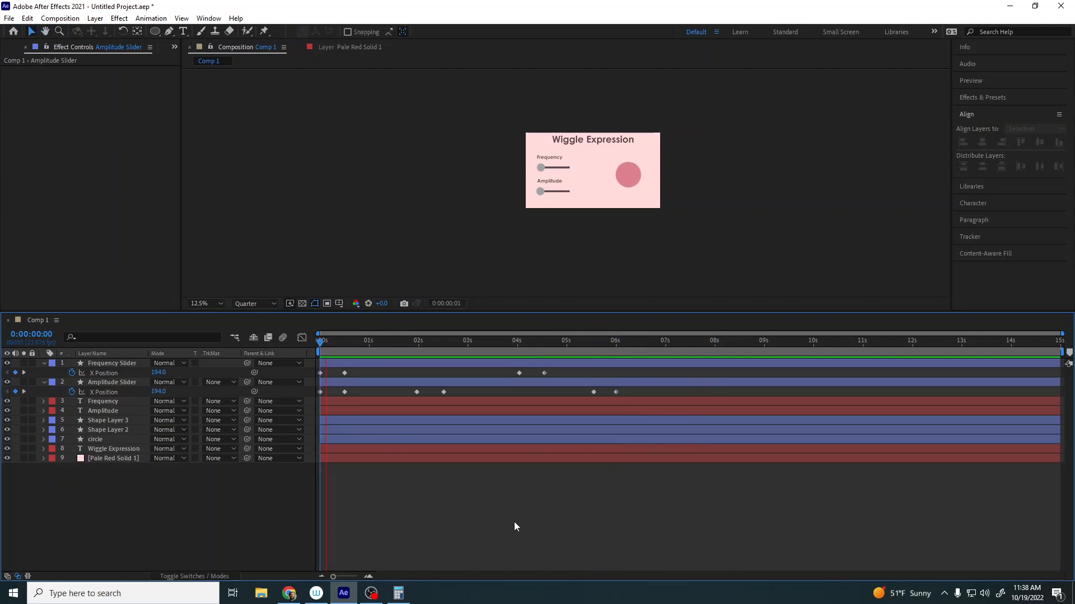
{"action": "key", "text": "space"}
{"action": "key", "text": "period"}
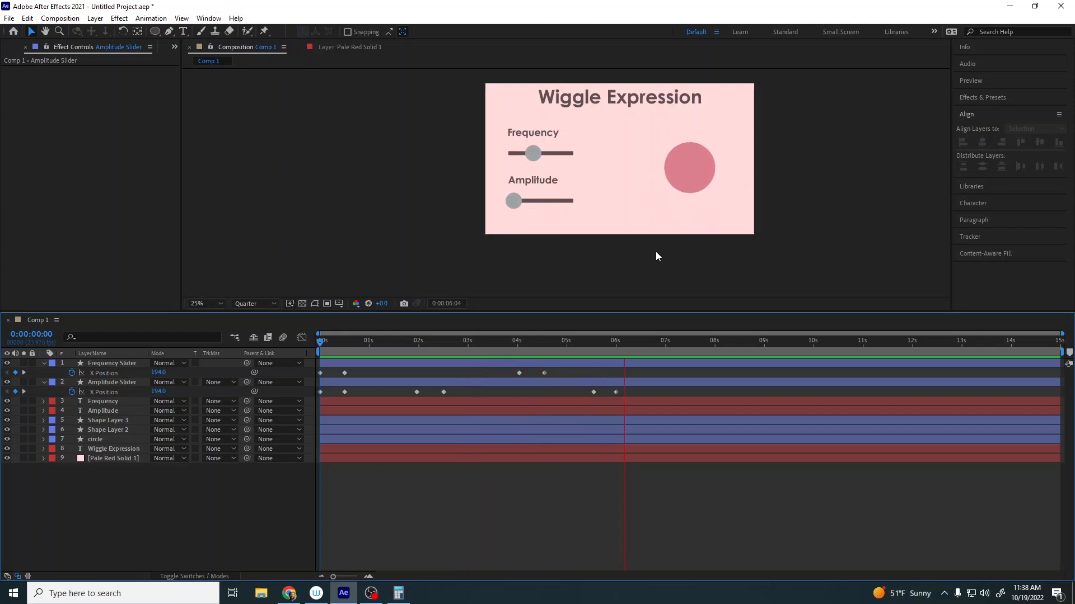
{"action": "key", "text": "space"}
Add a holding Frequency Slider X Position keyframe at 0:00:07:00, set it to 611 at 0:00:07:12, and preview that change
{"action": "left_click_drag", "start_coordinate": [669, 343], "coordinate": [666, 342]}
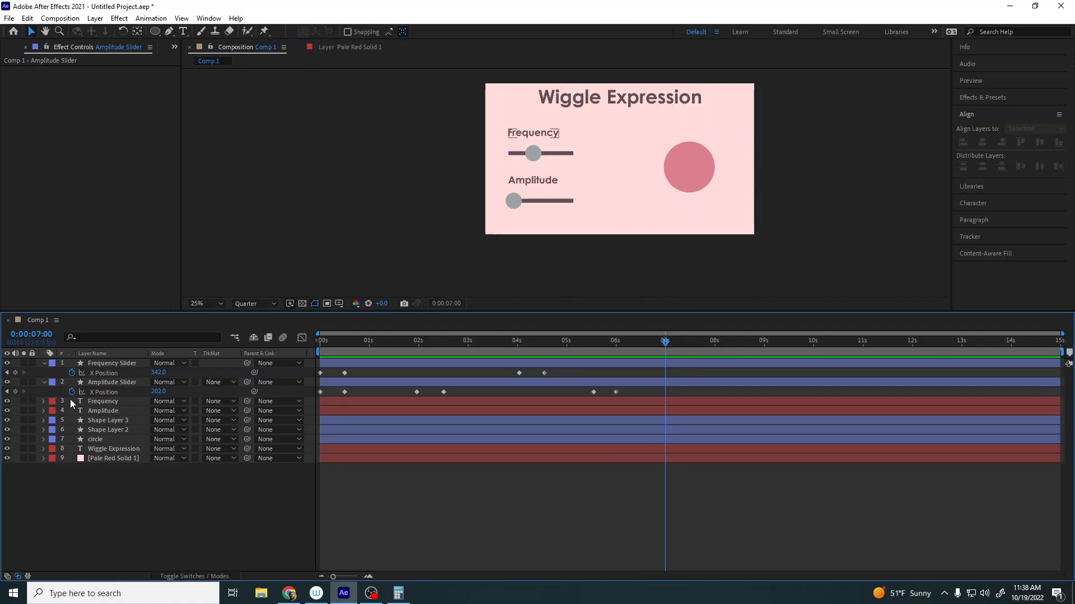
{"action": "left_click", "coordinate": [14, 371]}
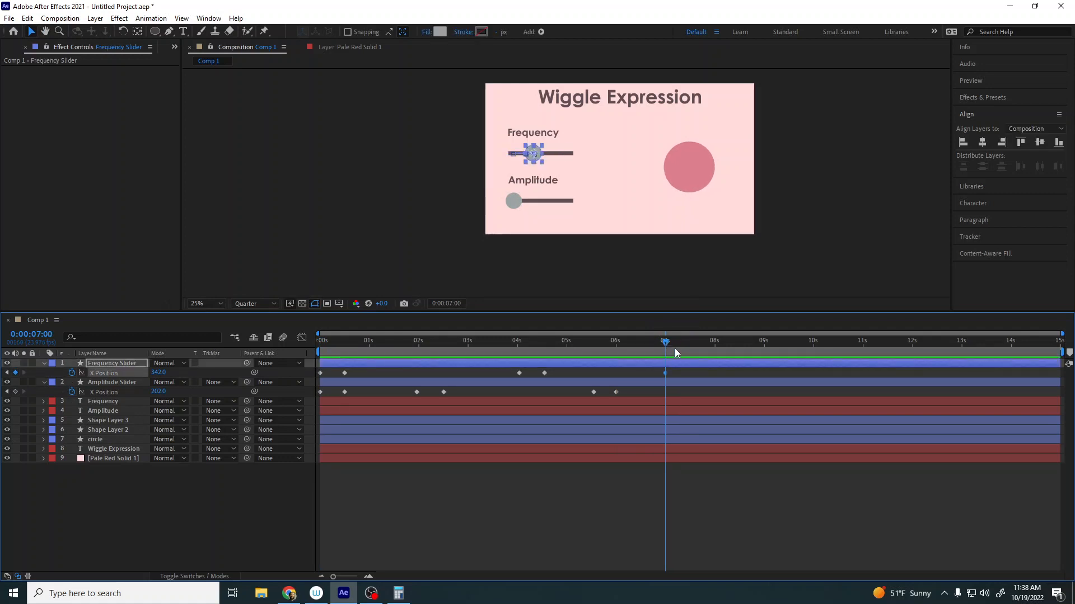
{"action": "left_click_drag", "start_coordinate": [675, 348], "coordinate": [690, 351]}
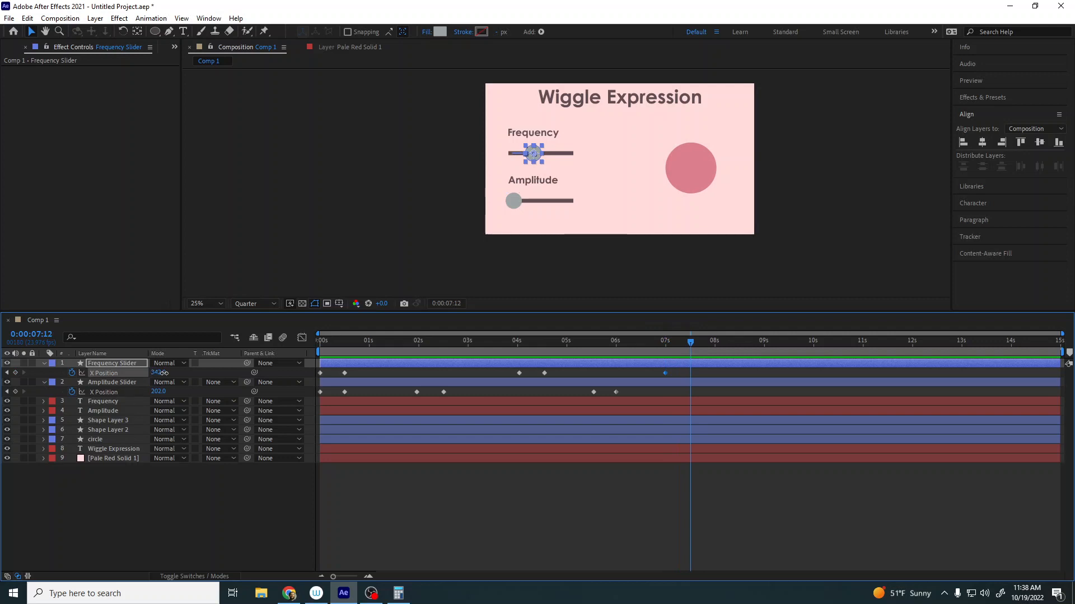
{"action": "left_click_drag", "start_coordinate": [159, 372], "coordinate": [312, 374]}
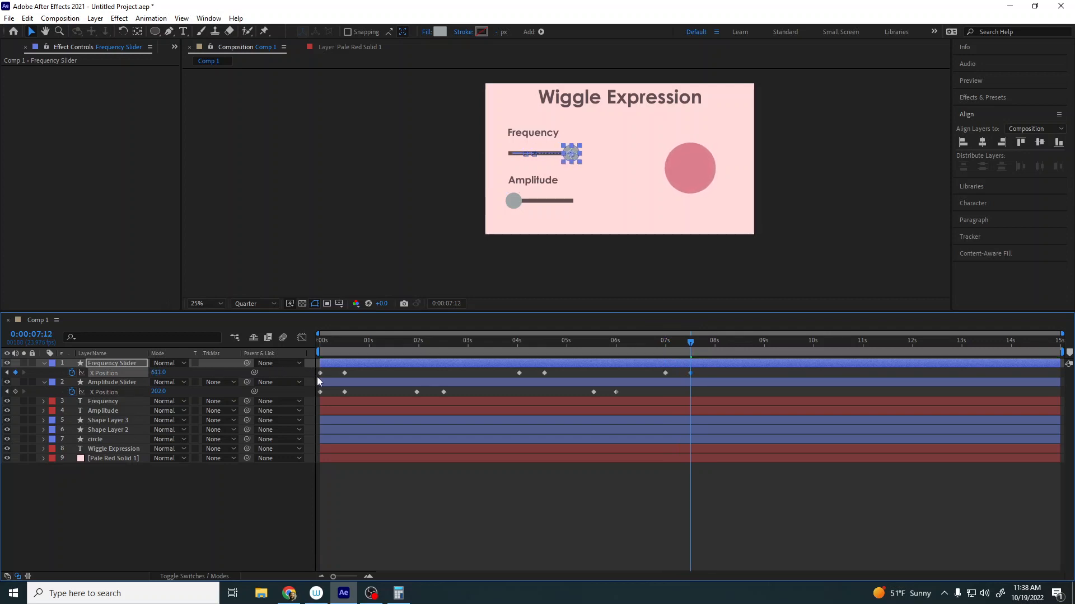
{"action": "left_click", "coordinate": [463, 501]}
{"action": "left_click", "coordinate": [664, 342]}
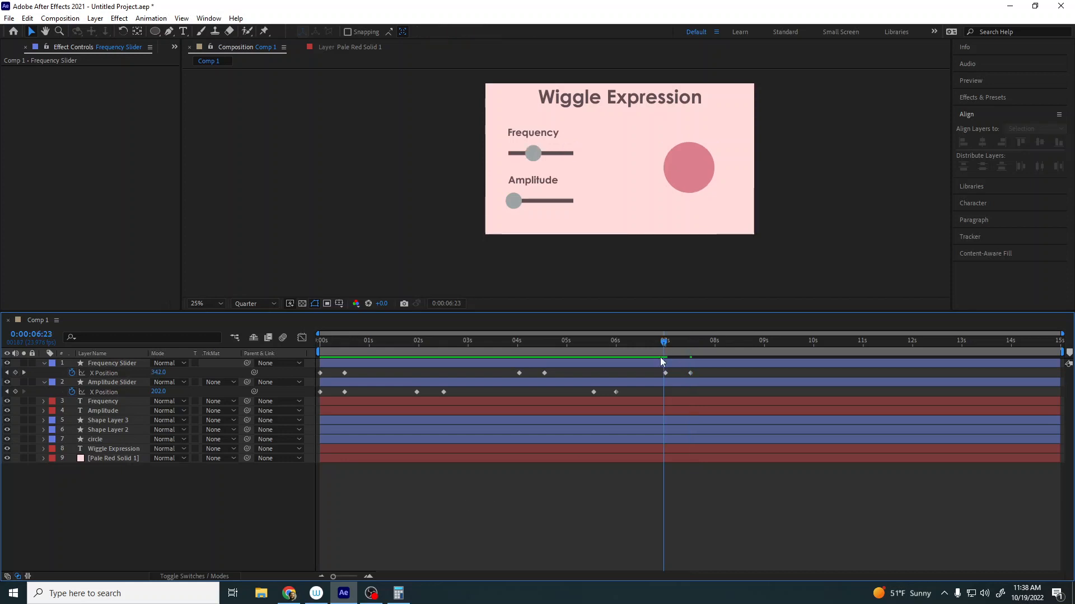
{"action": "key", "text": "space"}
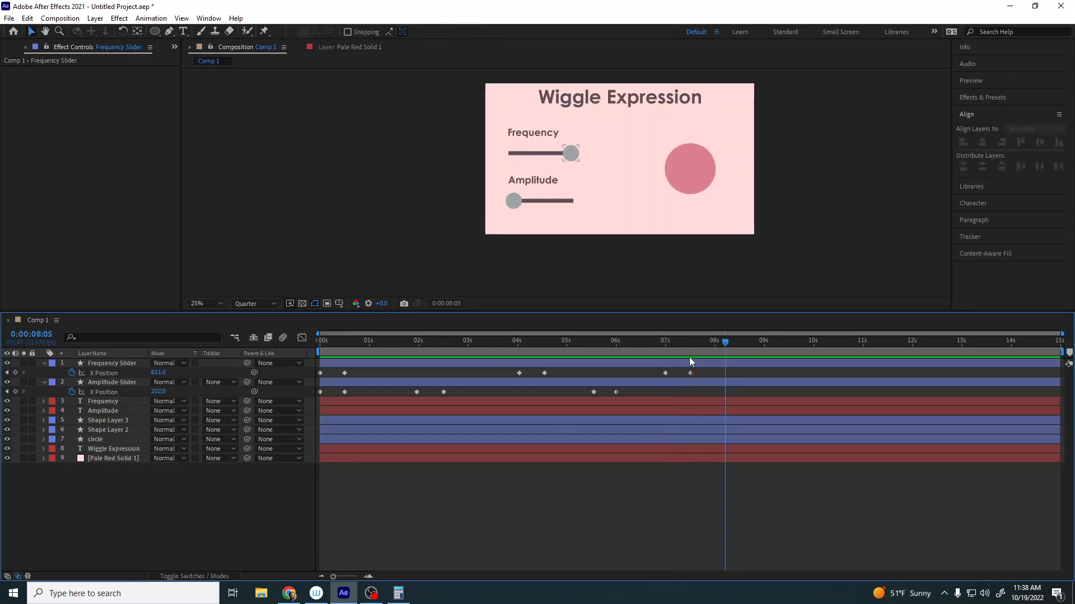
Add a holding Amplitude Slider X Position keyframe at 0:00:08:13, set it to 380 at 0:00:09:00, and preview the motion
{"action": "left_click", "coordinate": [705, 341]}
{"action": "left_click_drag", "start_coordinate": [705, 341], "coordinate": [741, 344]}
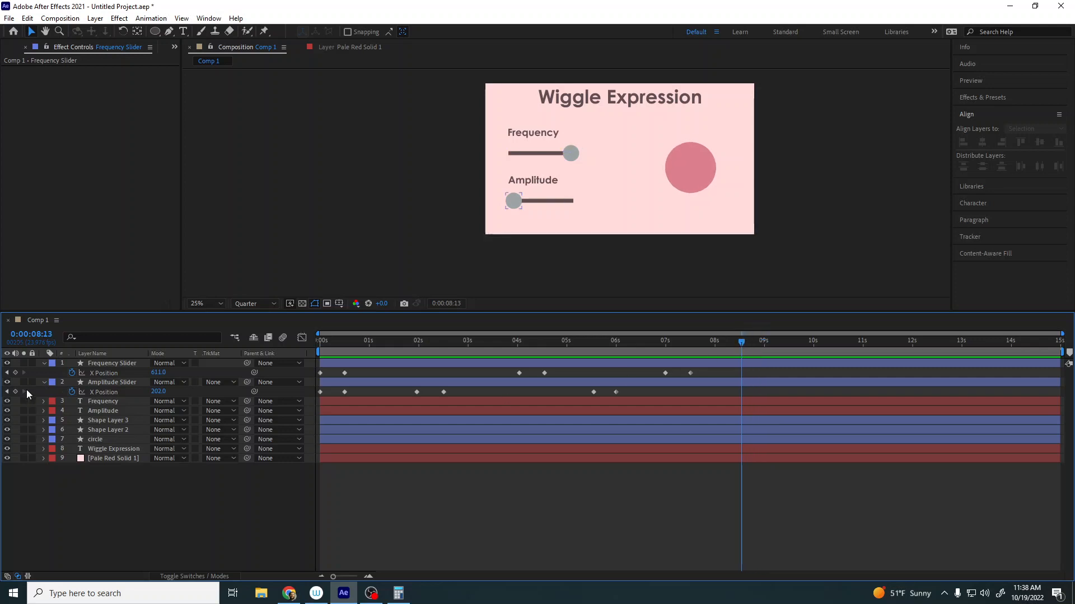
{"action": "left_click", "coordinate": [103, 392]}
{"action": "left_click_drag", "start_coordinate": [158, 392], "coordinate": [242, 391]}
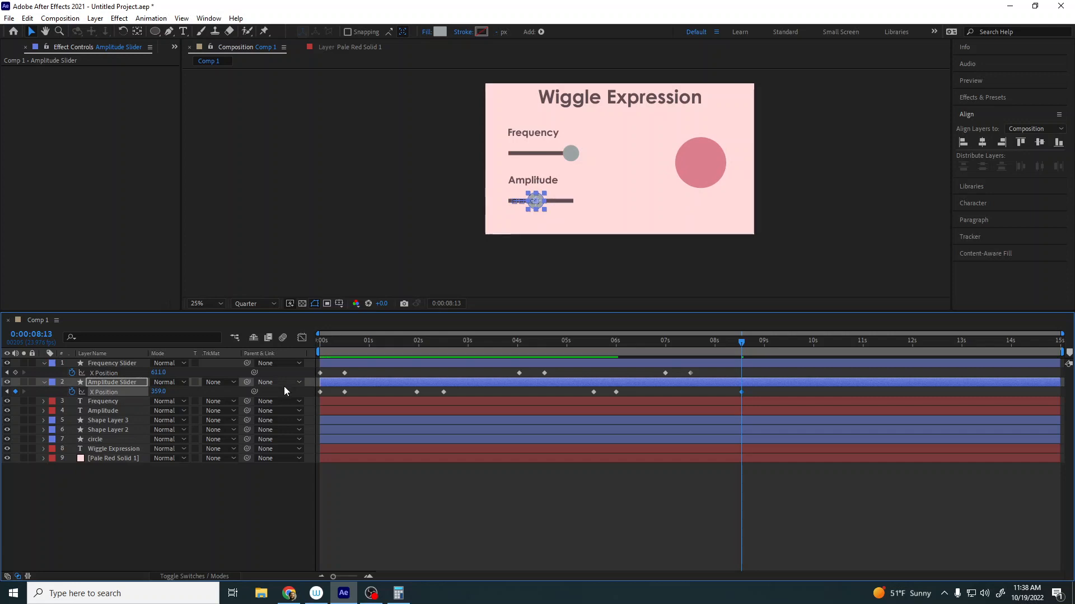
{"action": "key", "text": "ctrl+z"}
{"action": "left_click_drag", "start_coordinate": [748, 343], "coordinate": [766, 346]}
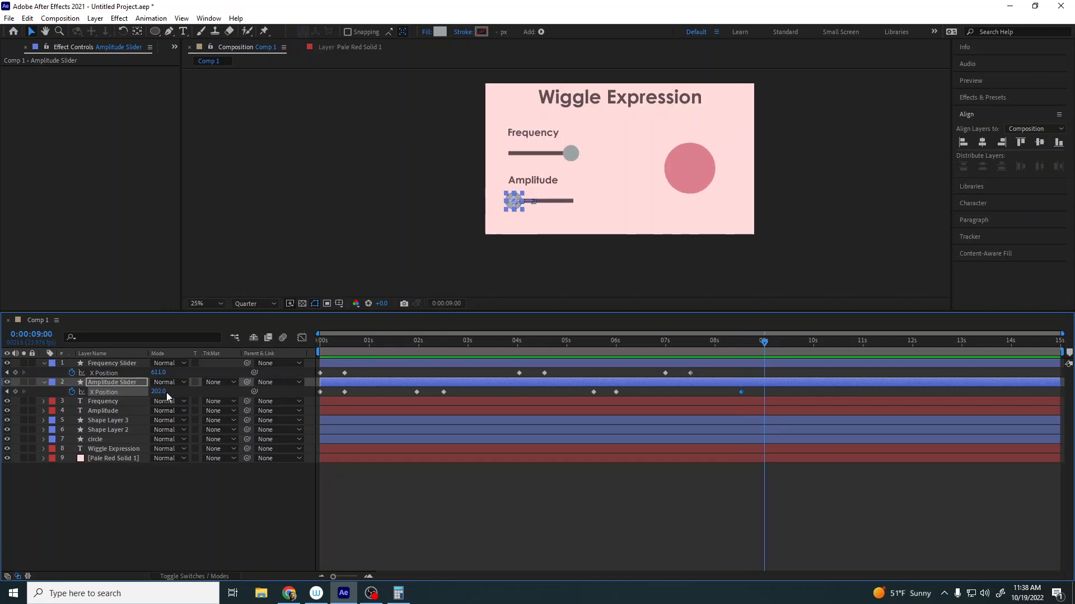
{"action": "left_click_drag", "start_coordinate": [167, 397], "coordinate": [270, 399]}
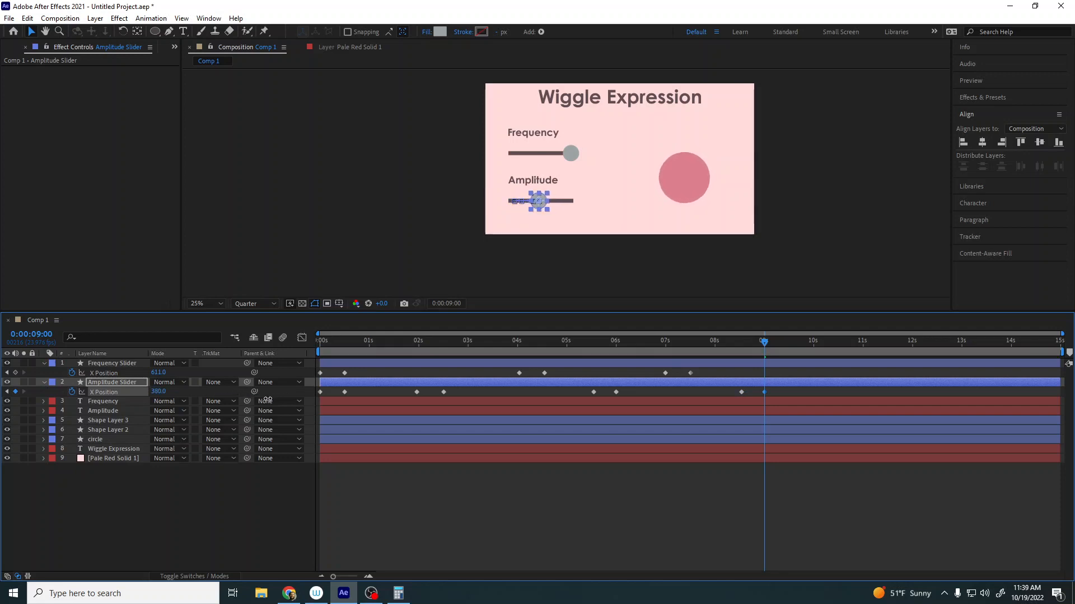
{"action": "key", "text": "space"}
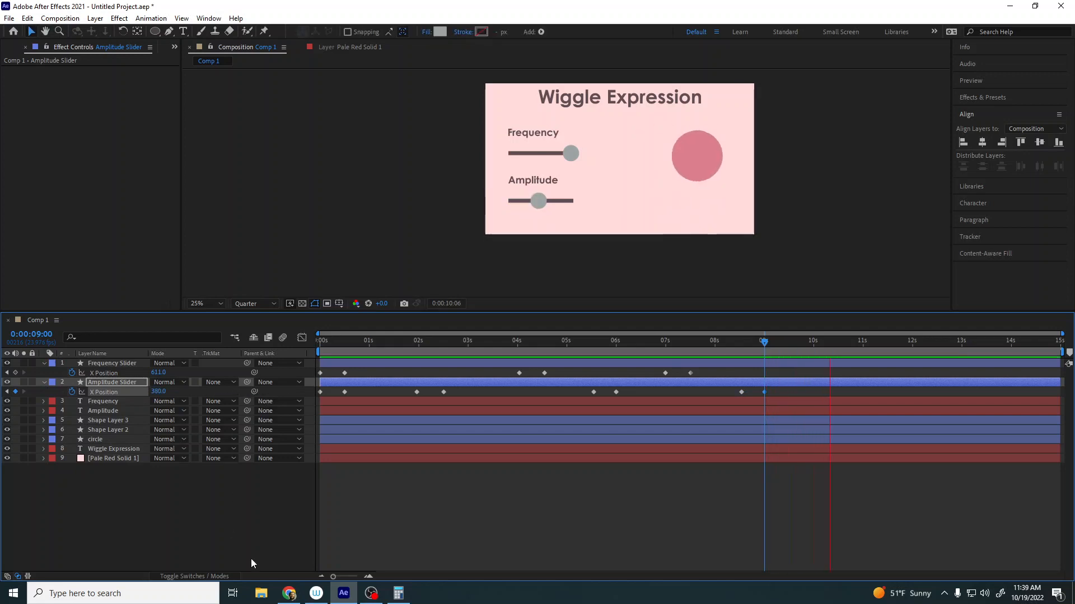
Add a holding X Position keyframe to the Frequency Slider at 0:00:11:00, and keyframe it at 318 at 0:00:11:13
{"action": "left_click_drag", "start_coordinate": [888, 342], "coordinate": [864, 345]}
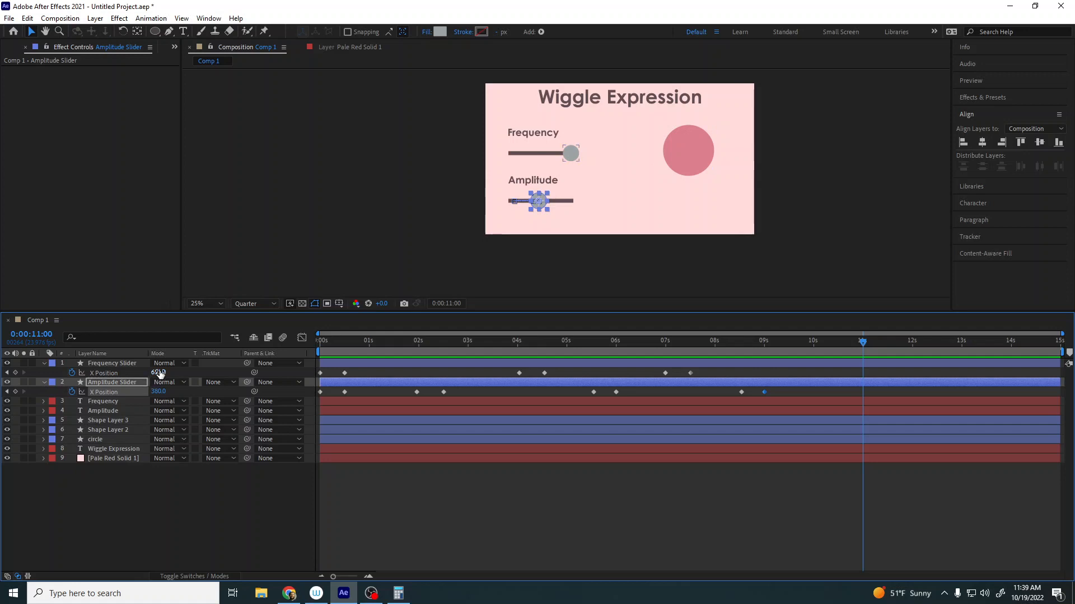
{"action": "left_click", "coordinate": [17, 373]}
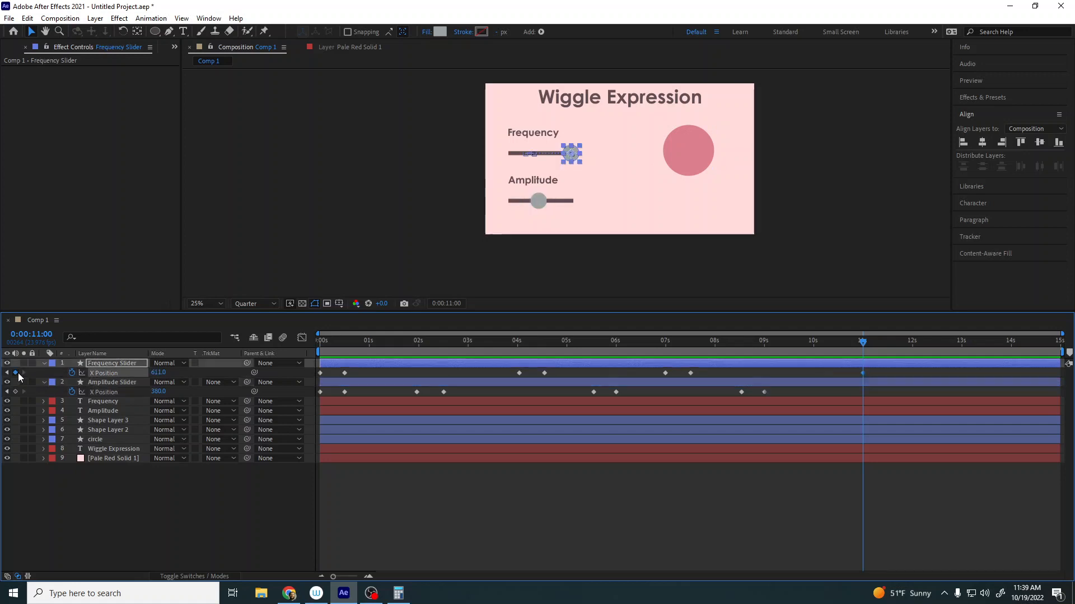
{"action": "left_click_drag", "start_coordinate": [891, 345], "coordinate": [890, 345]}
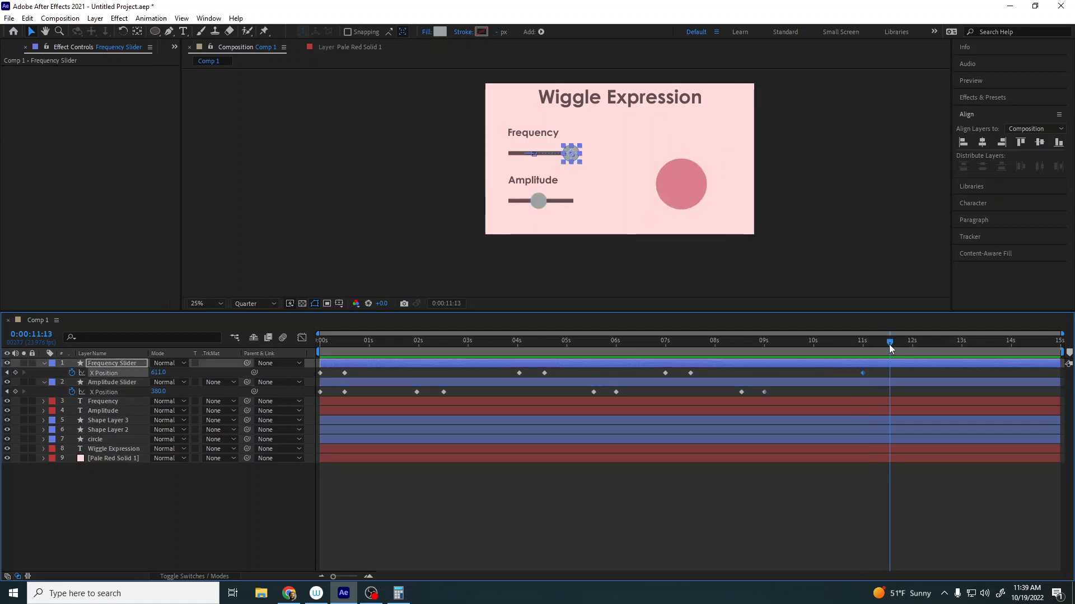
{"action": "left_click_drag", "start_coordinate": [168, 372], "coordinate": [64, 386]}
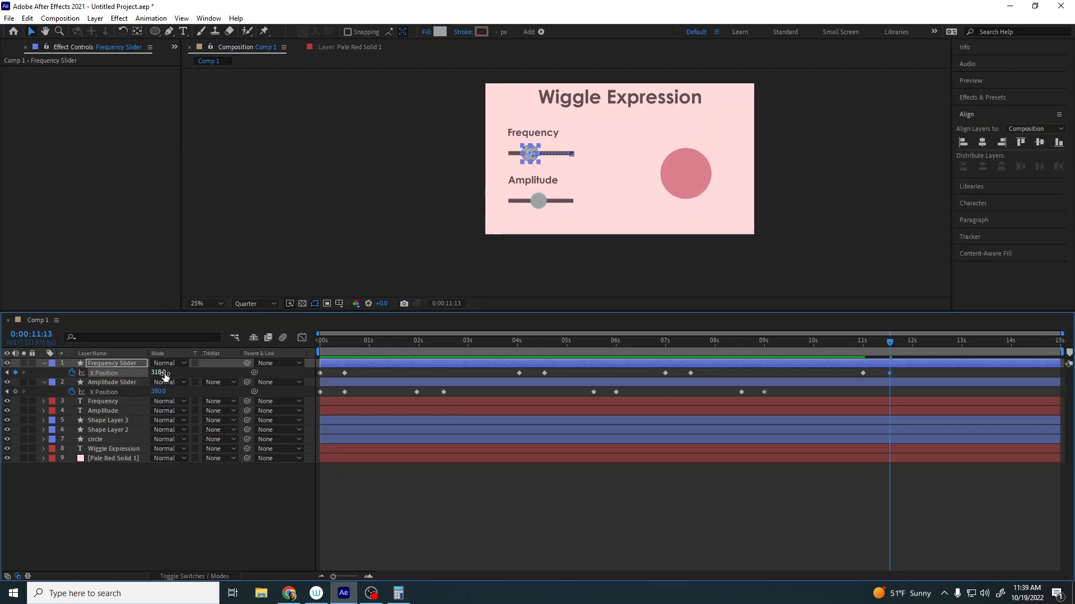
Set the Frequency Slider's X Position to 244 at 0:00:11:13, and keyframe the Amplitude Slider from a hold just before that time to 572 at 0:00:11:21
{"action": "left_click_drag", "start_coordinate": [161, 374], "coordinate": [120, 376]}
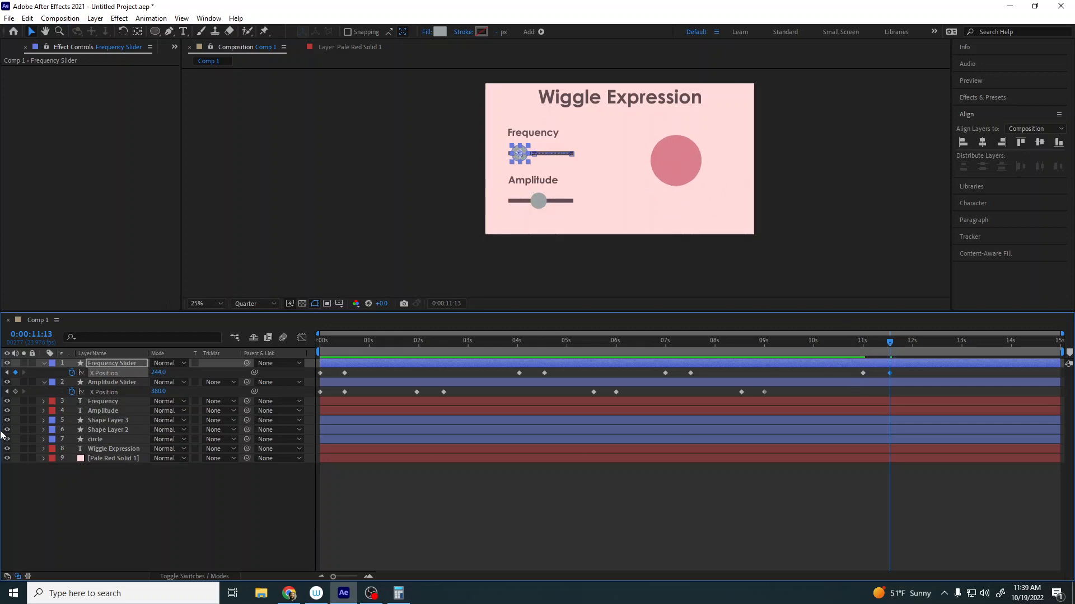
{"action": "left_click", "coordinate": [15, 392]}
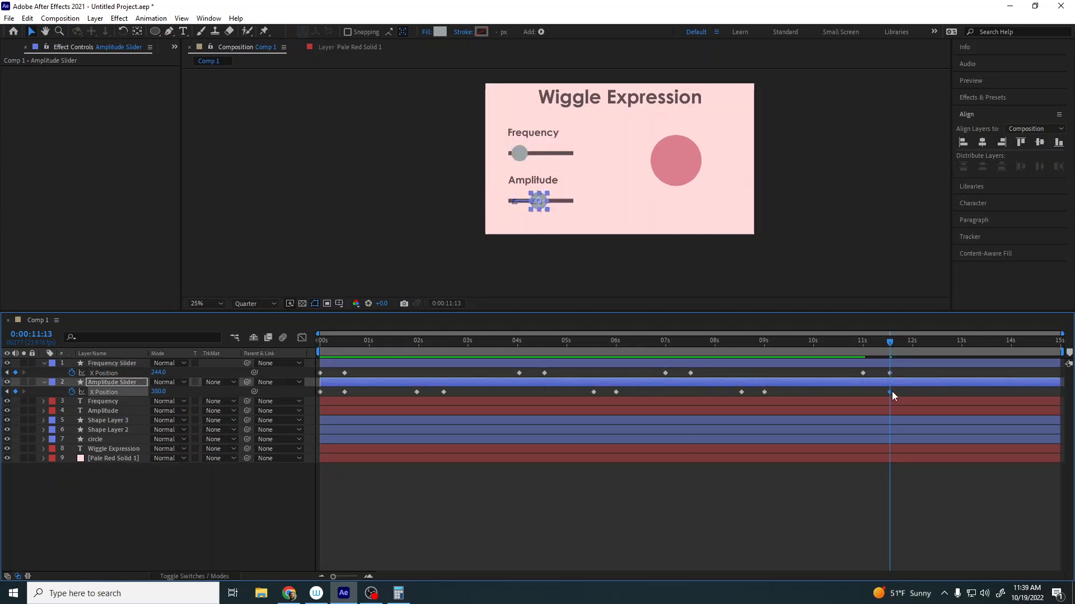
{"action": "left_click_drag", "start_coordinate": [887, 394], "coordinate": [878, 398]}
{"action": "left_click_drag", "start_coordinate": [898, 343], "coordinate": [907, 342]}
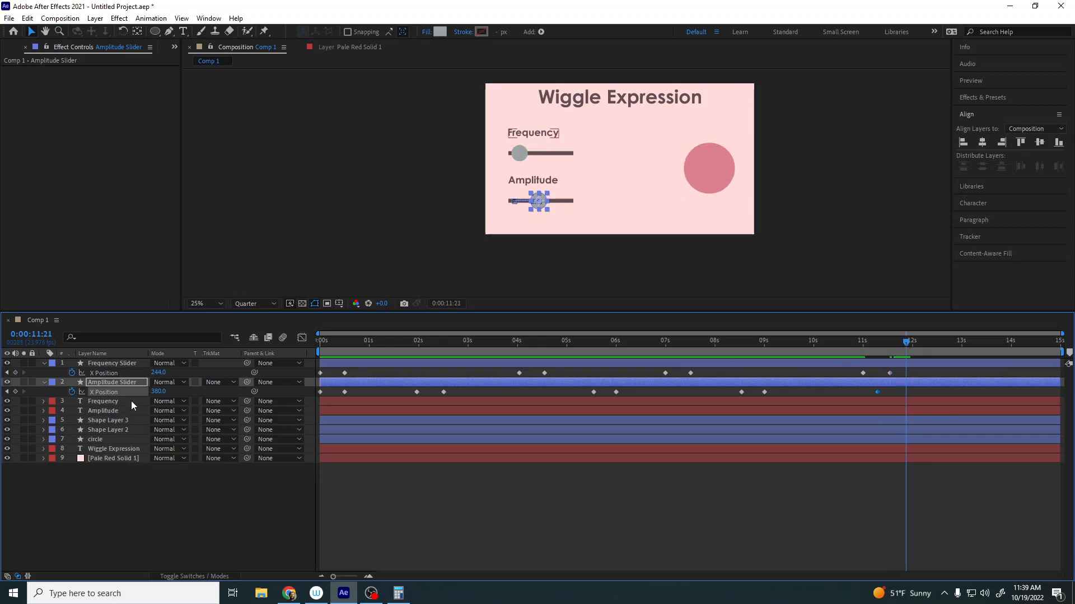
{"action": "left_click_drag", "start_coordinate": [158, 392], "coordinate": [274, 407]}
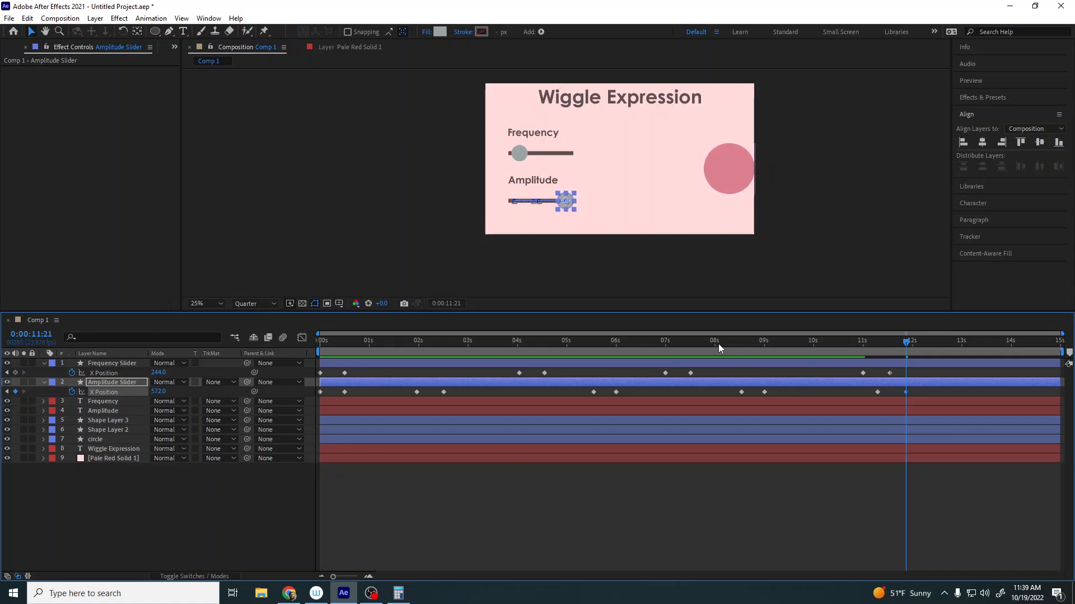
Preview the finished slider and circle animation from the start of the composition, and deselect all layers
{"action": "left_click_drag", "start_coordinate": [717, 341], "coordinate": [223, 356]}
{"action": "key", "text": "space"}
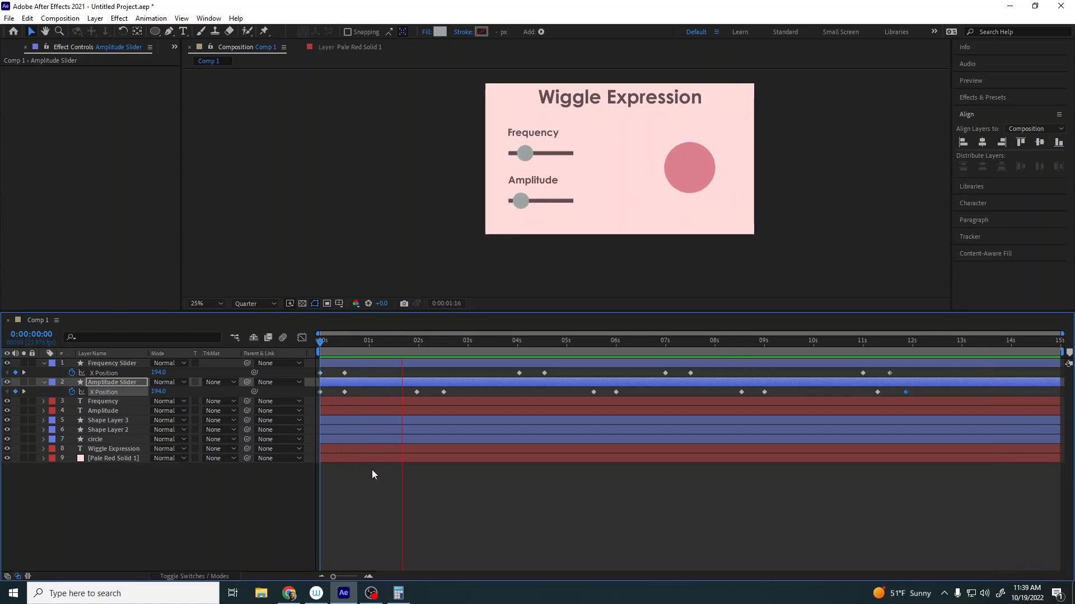
{"action": "key", "text": "space"}
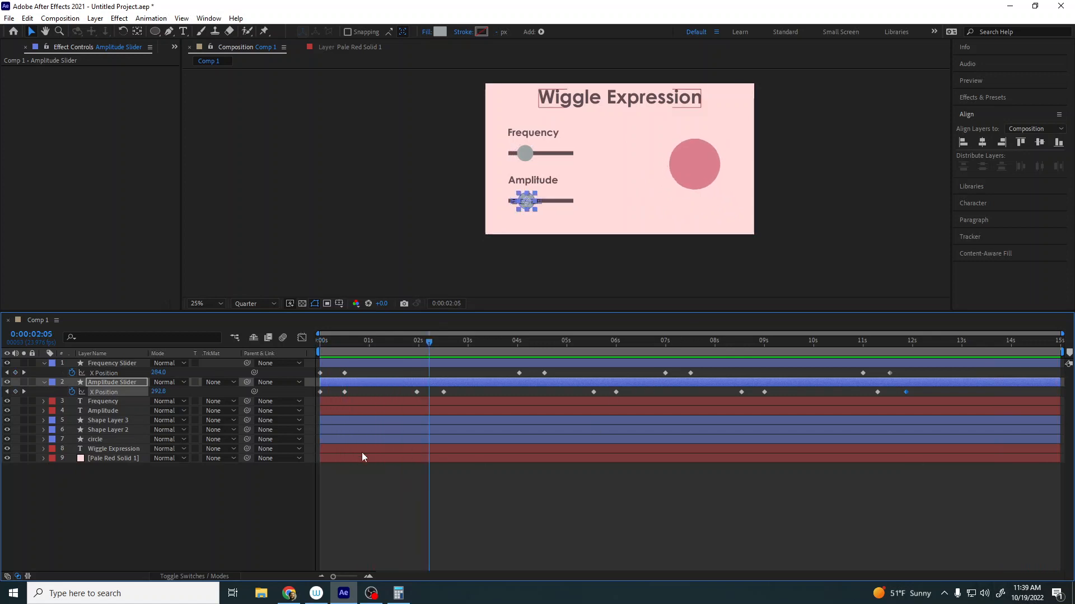
{"action": "left_click", "coordinate": [161, 511]}
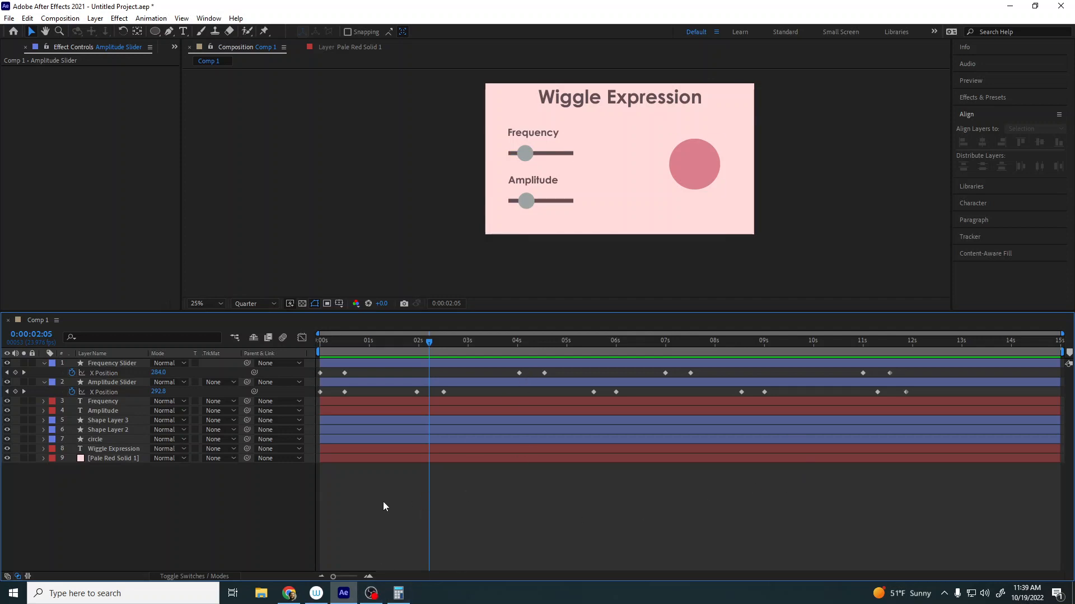
{"action": "mouse_move", "coordinate": [371, 593]}
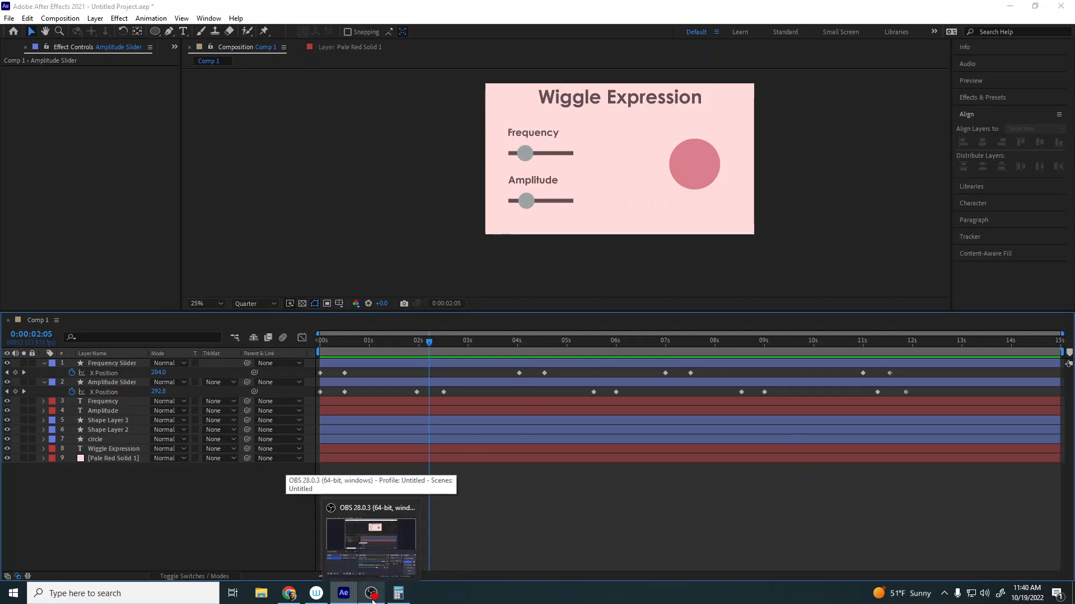
{"action": "left_click", "coordinate": [372, 538]}
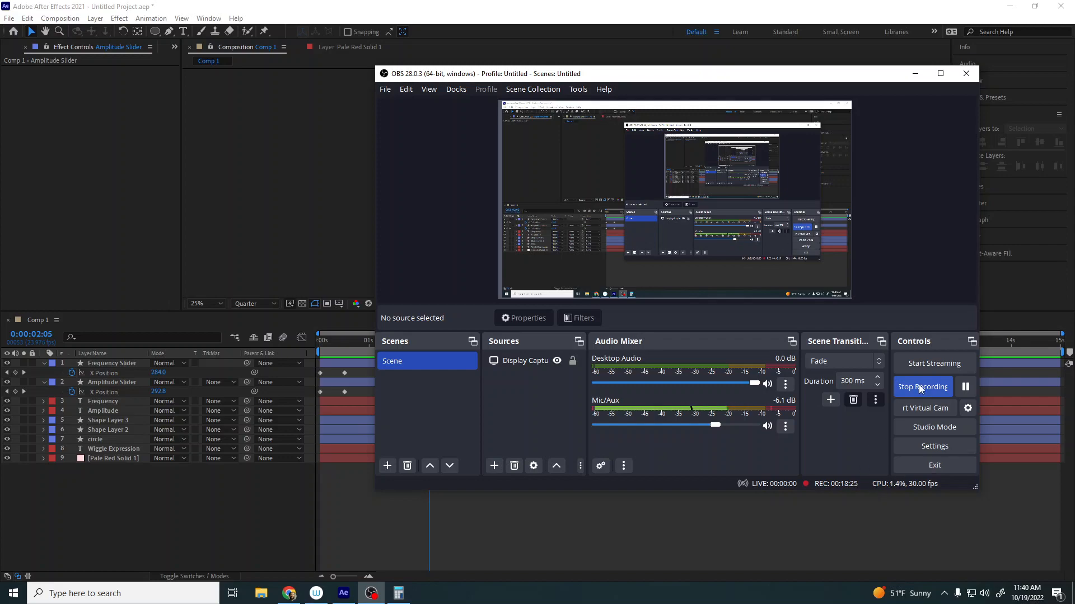